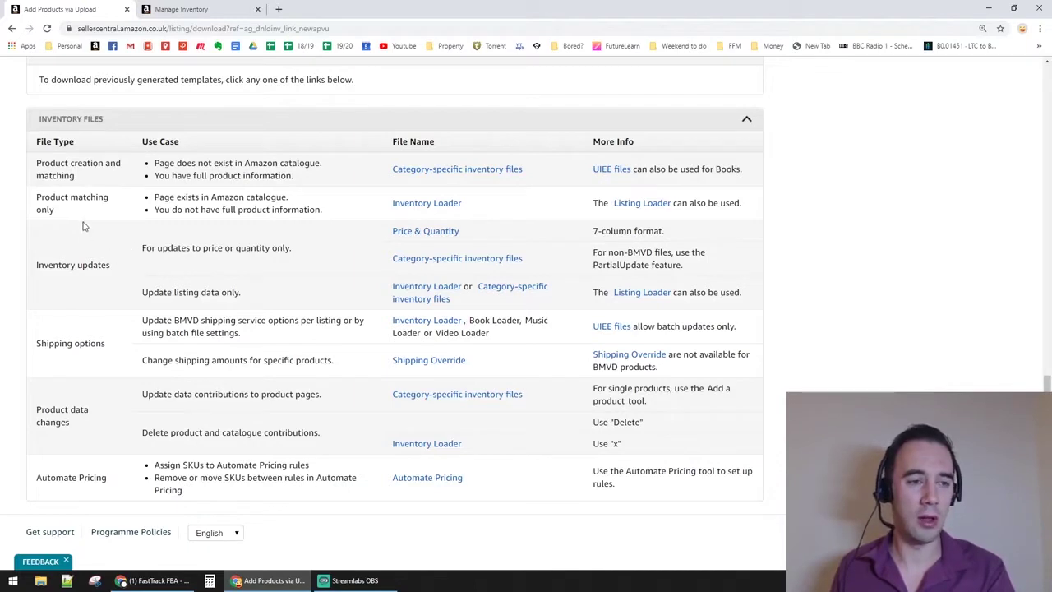
- Download the Inventory Loader template listed for product matching only, using the download link in its help page
double_click(72, 198)
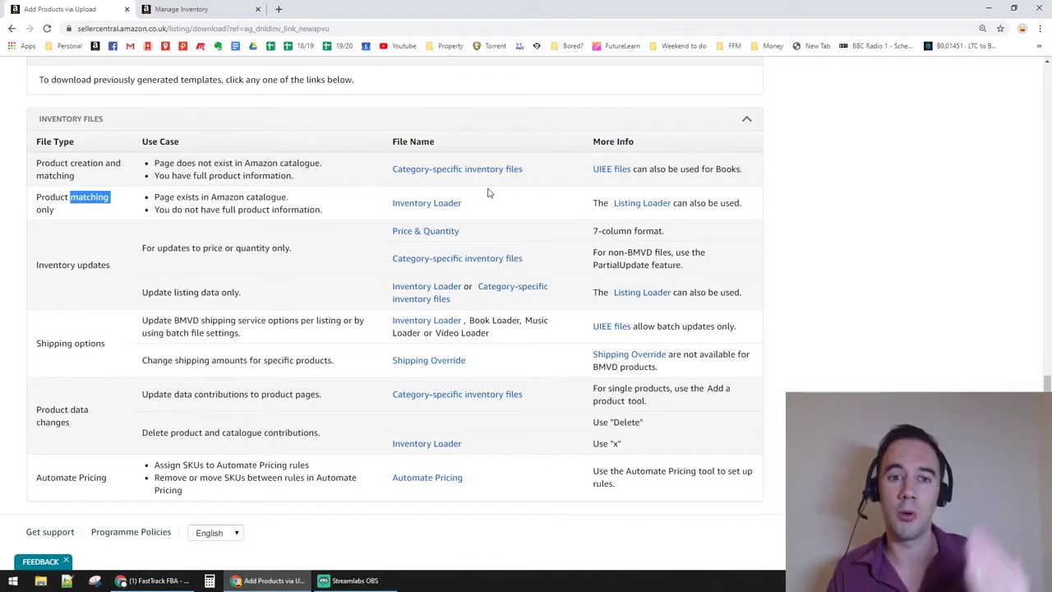
left_click(435, 212)
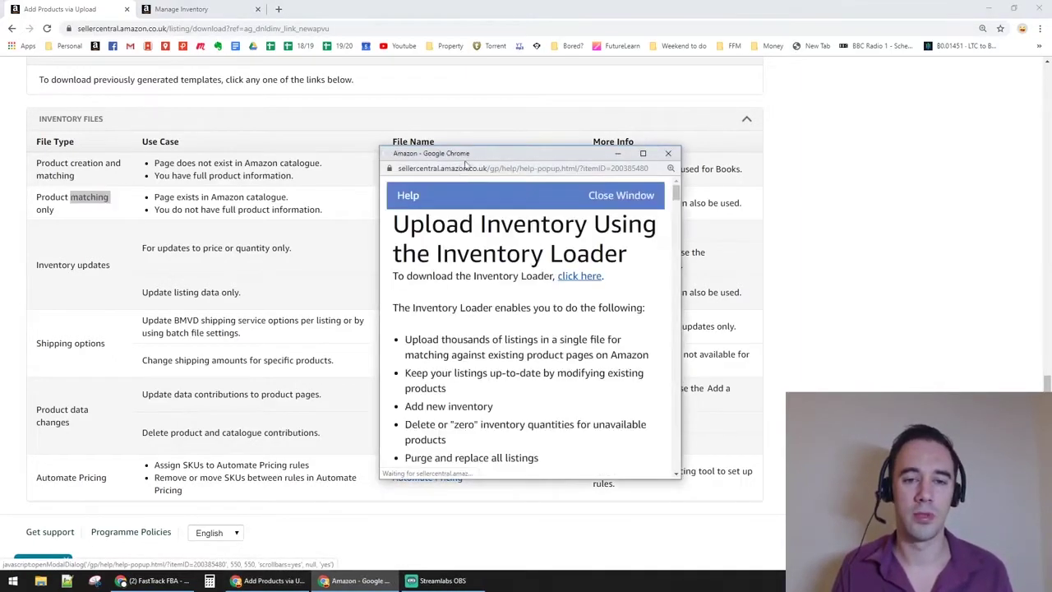
left_click_drag(468, 157, 370, 77)
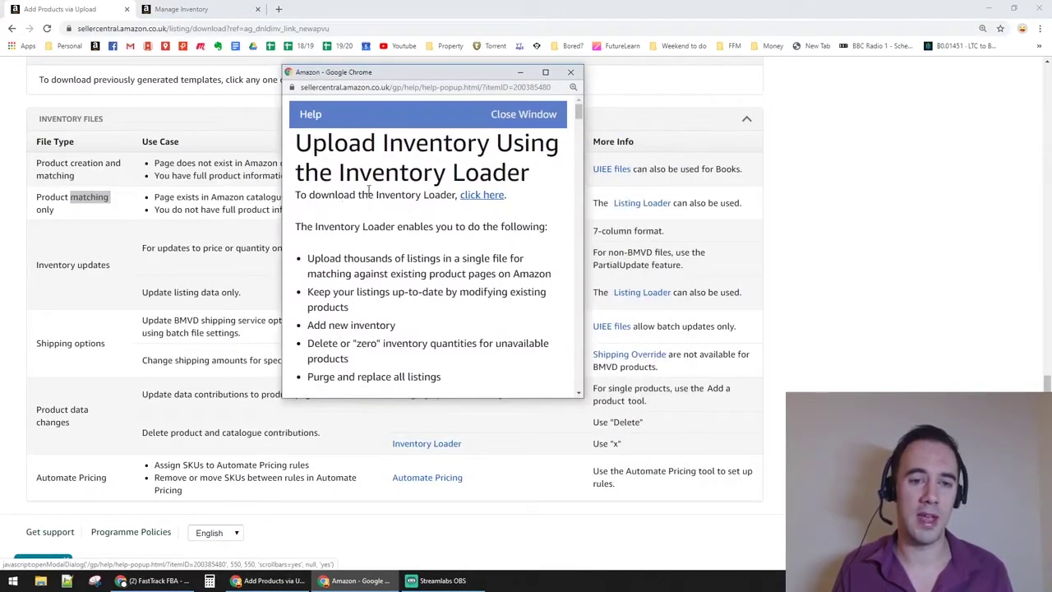
left_click_drag(301, 195, 426, 196)
left_click(425, 196)
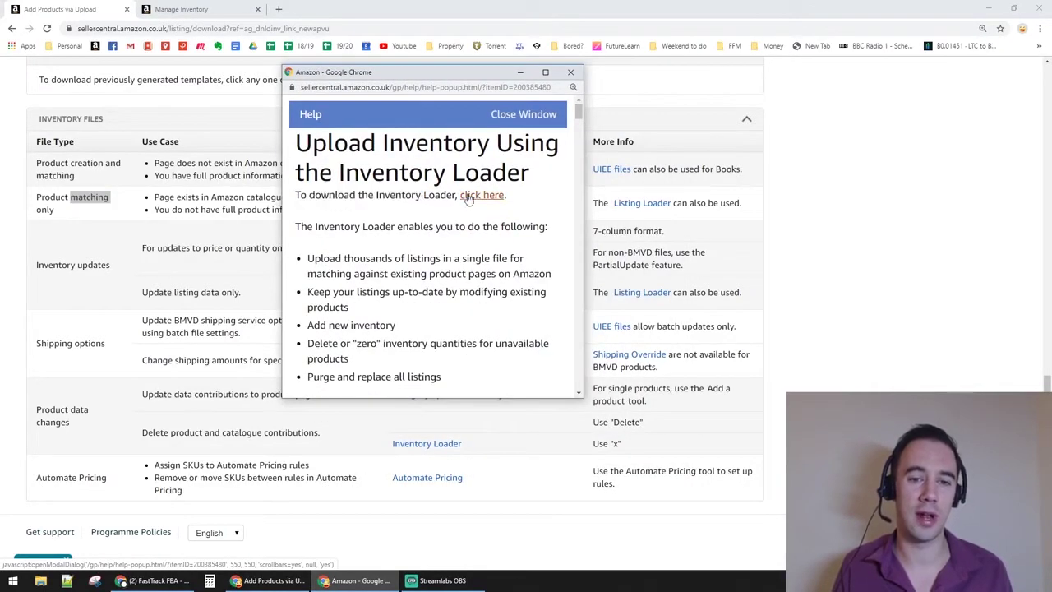
left_click(473, 201)
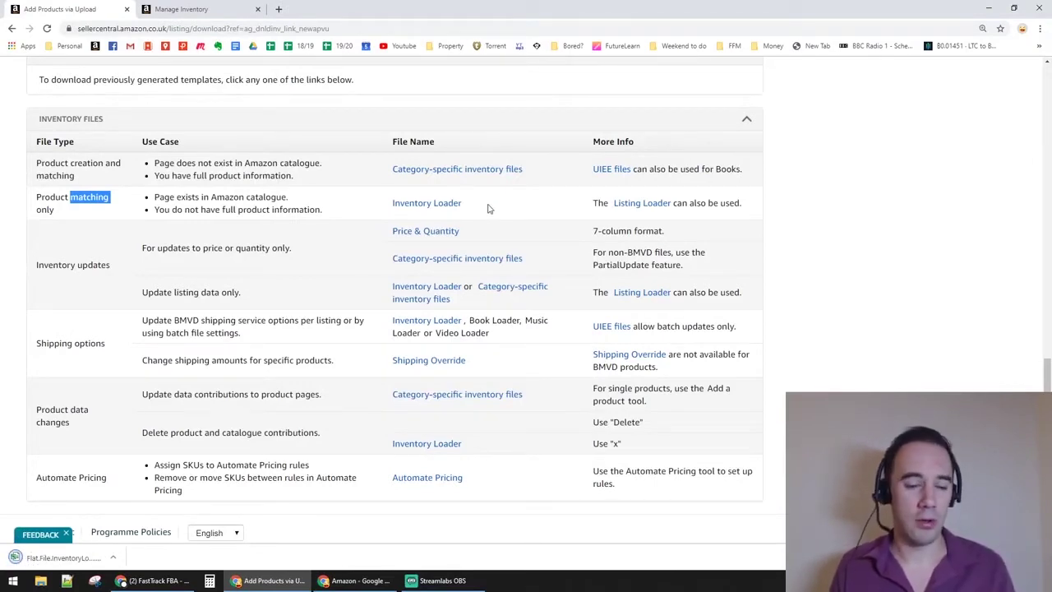
- Open the downloaded Inventory Loader file in Excel and show its InventoryLoaderTemplate sheet full-screen
left_click(66, 558)
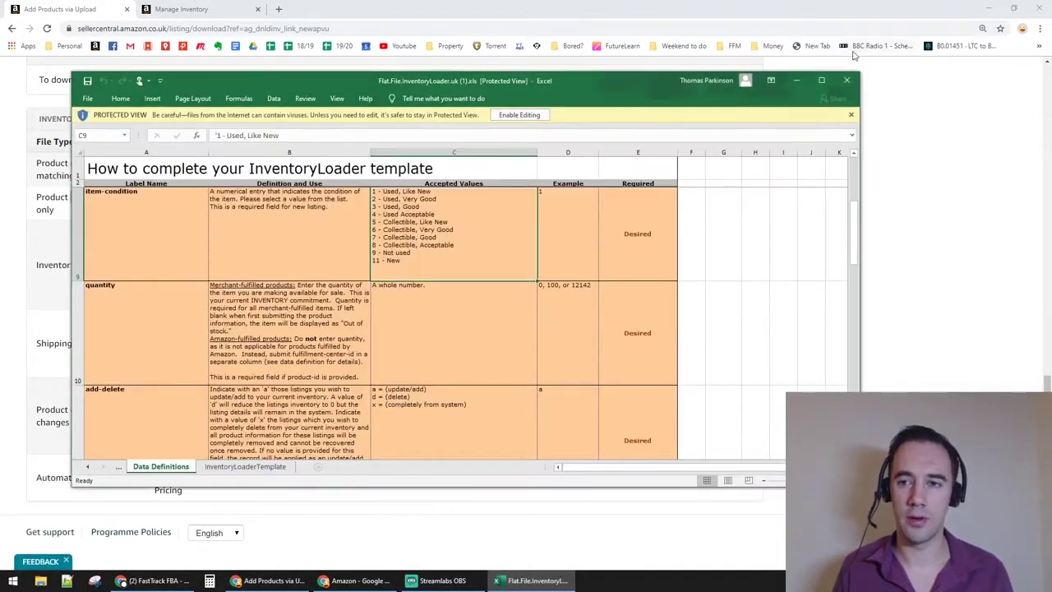
left_click(821, 80)
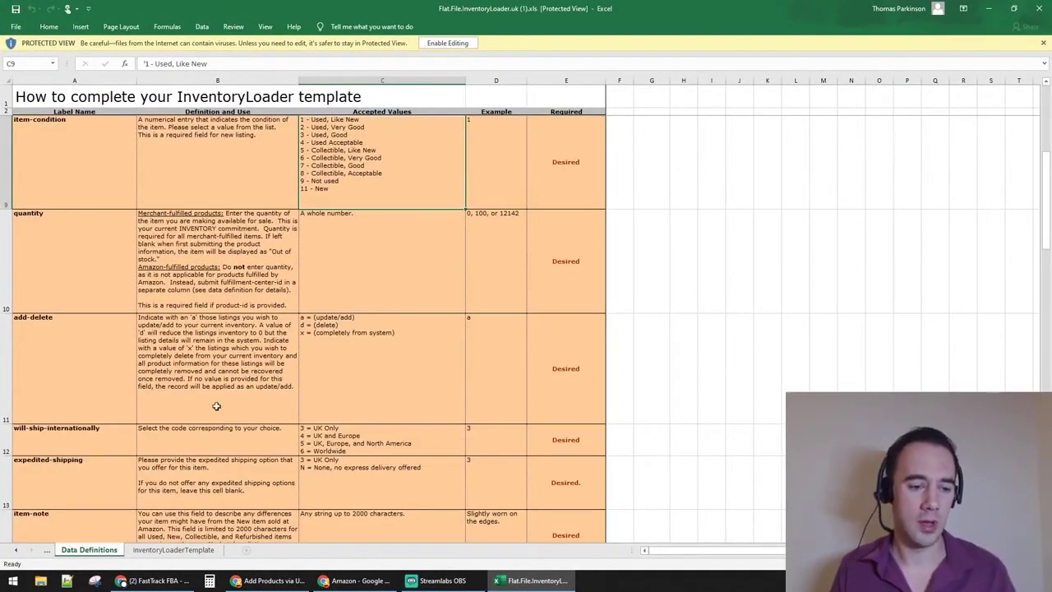
left_click(146, 549)
left_click(243, 230)
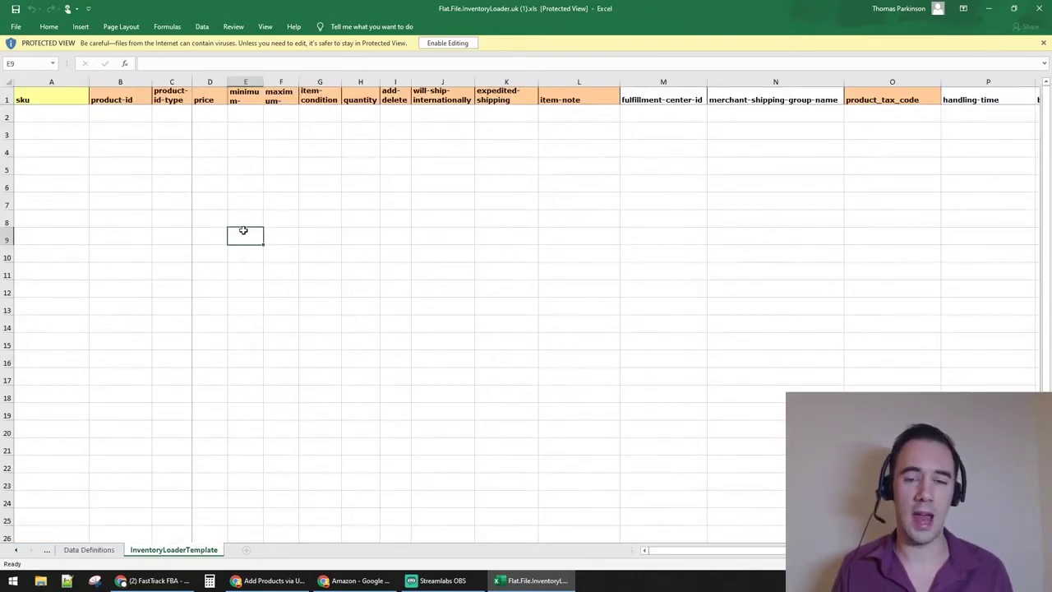
left_click(38, 94)
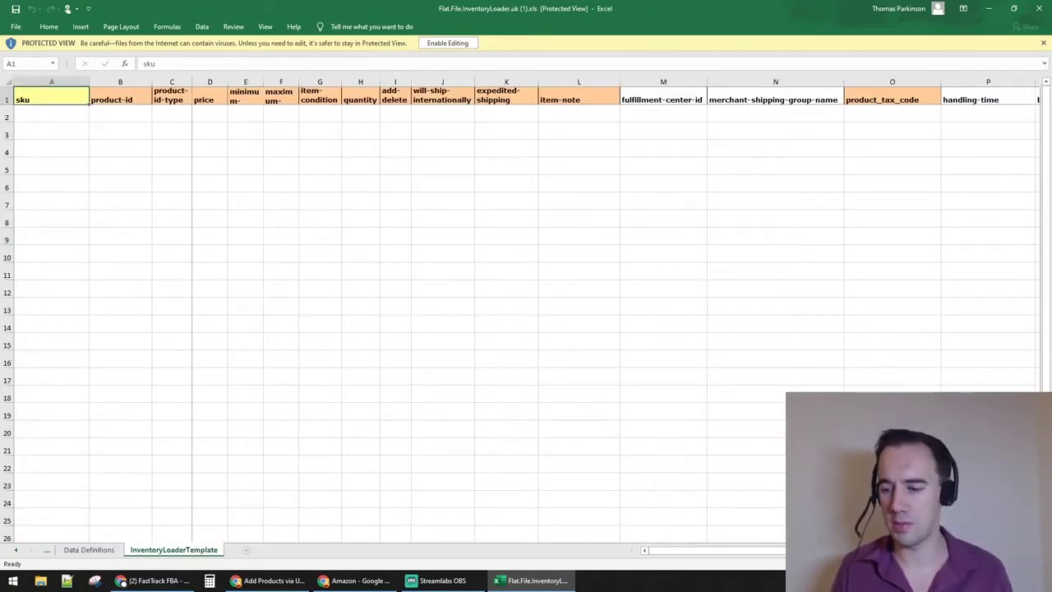
scroll(411, 355, "up", 3)
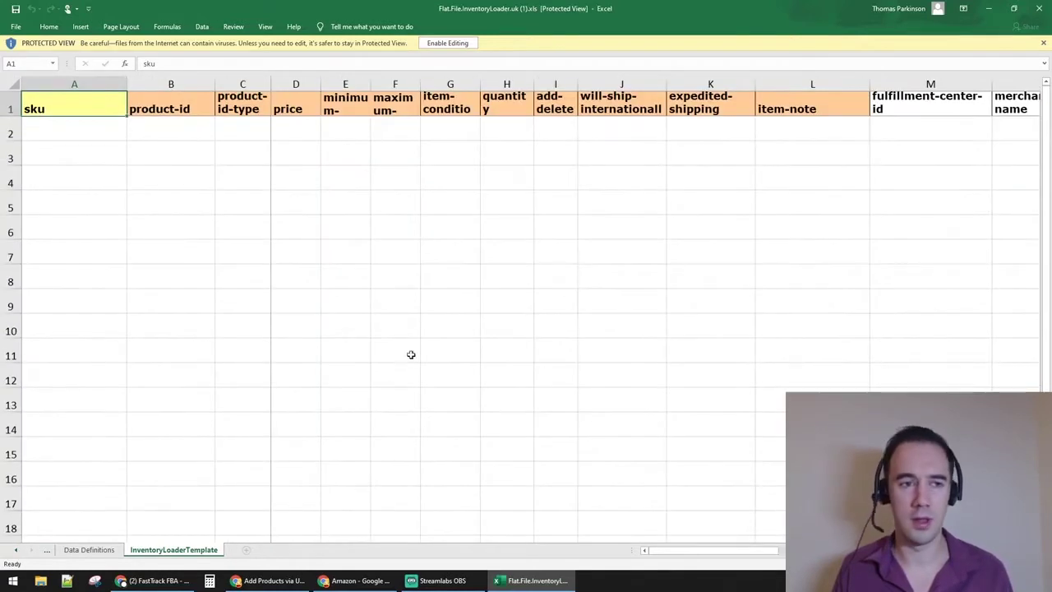
- Review the template's row 1 headers from sku and product-id through expedited-shipping
left_click(332, 342)
left_click(101, 108)
left_click(148, 102)
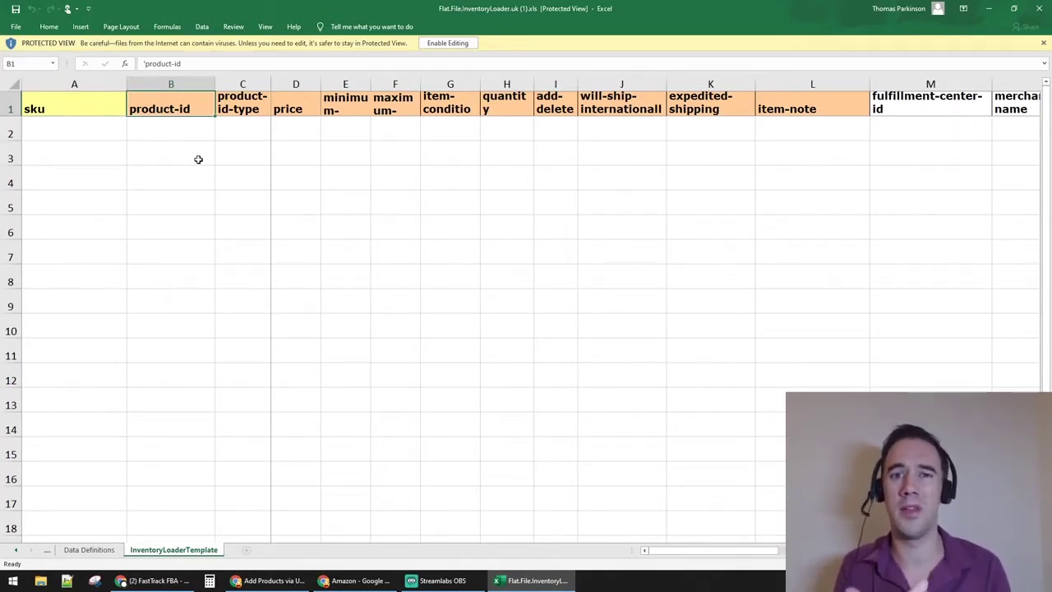
left_click(244, 121)
key("Up")
key("Right")
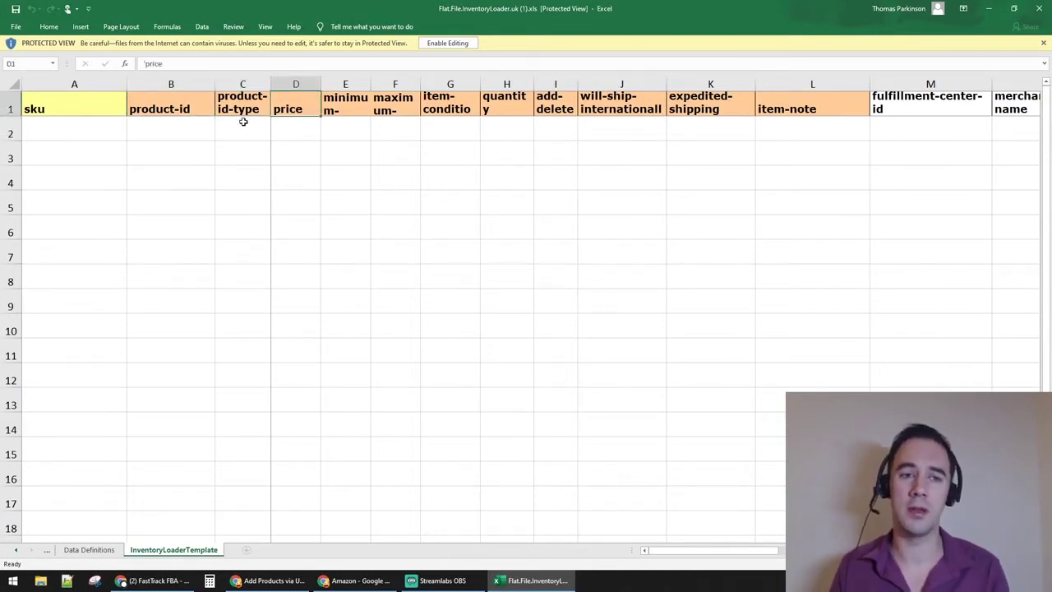
key("Right")
key("Right")
key("Right")
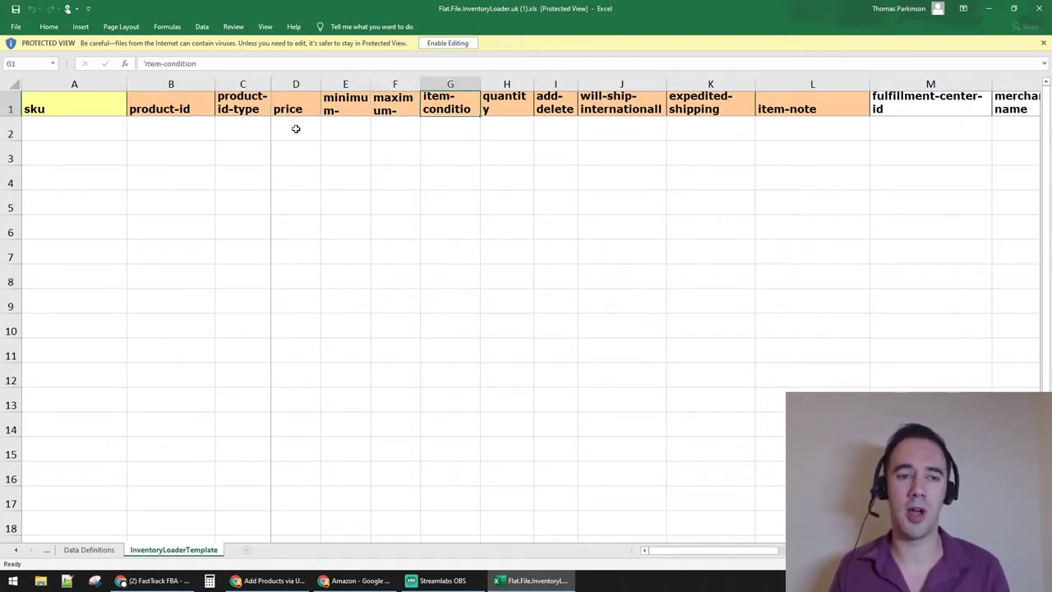
key("Right")
key("Right")
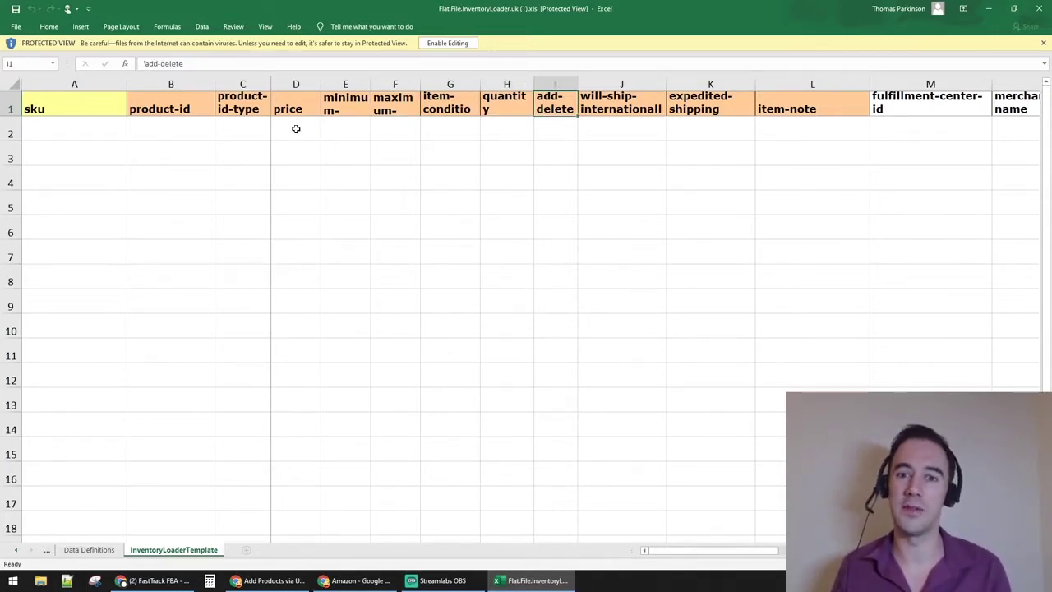
key("Right")
key("Right")
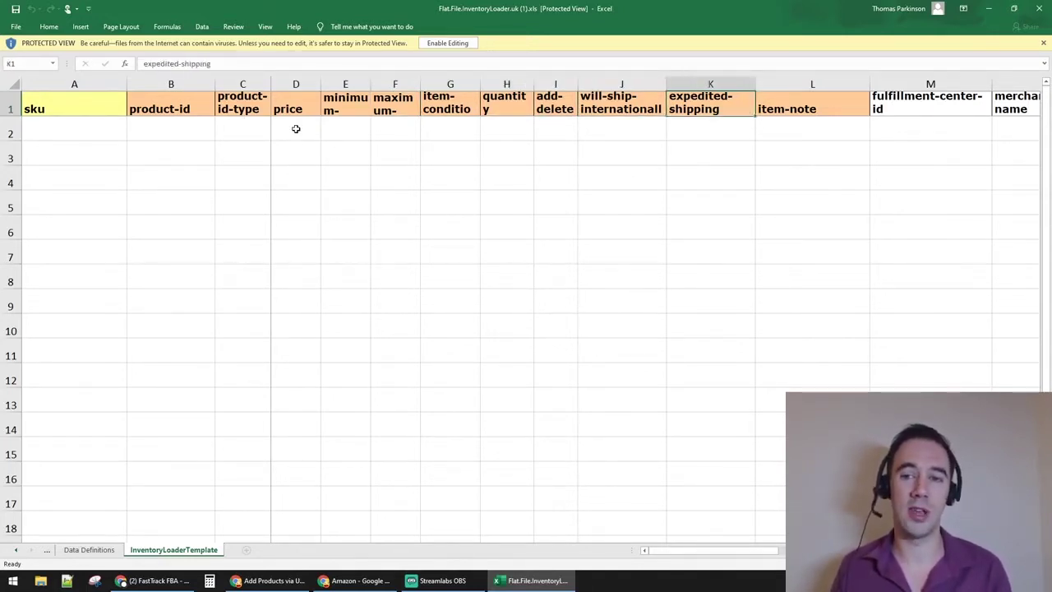
- Examine the template's row 1 headers from item-note and fulfillment-center-id through the lithium battery columns
key("Right")
key("Right")
key("Right")
key("Right")
key("Right")
key("Right")
key("Right")
key("Right")
key("Right")
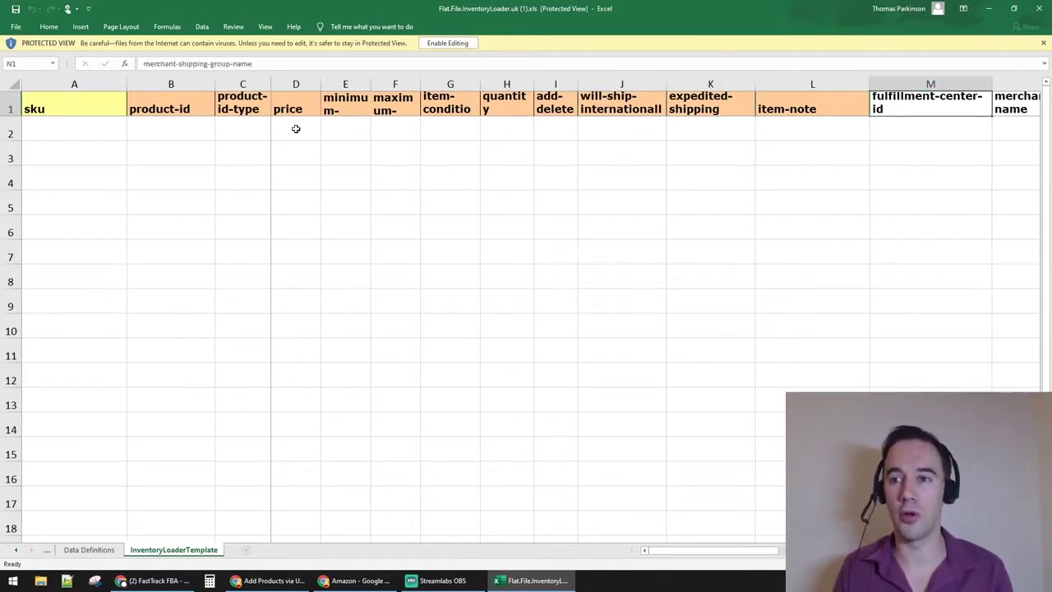
key("Right")
key("Right")
key("Right")
key("Right")
key("Right")
key("Right")
key("Right")
key("Right")
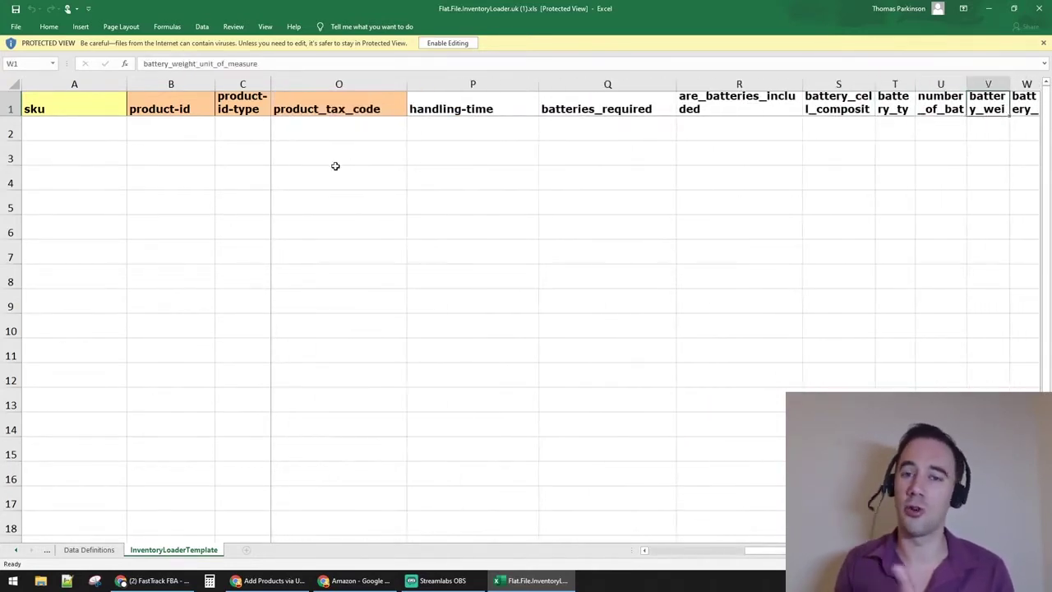
key("Right")
key("Right")
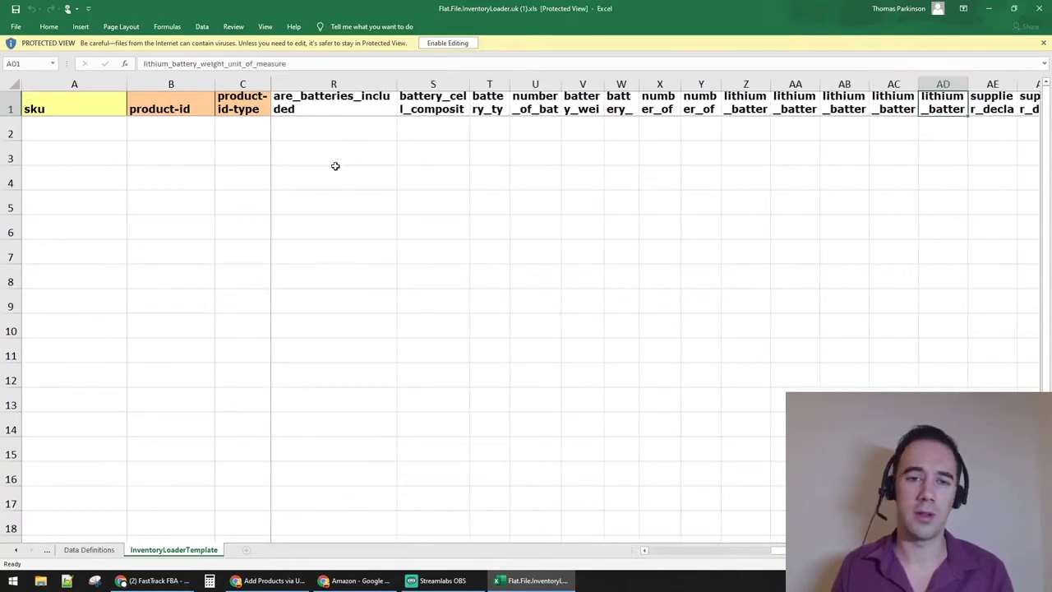
- Examine the template's supplier-declared regulation, hazmat, safety data sheet, item weight and item volume headers
key("Left")
key("Left")
key("Left")
key("Right")
key("Right")
key("Right")
key("Right")
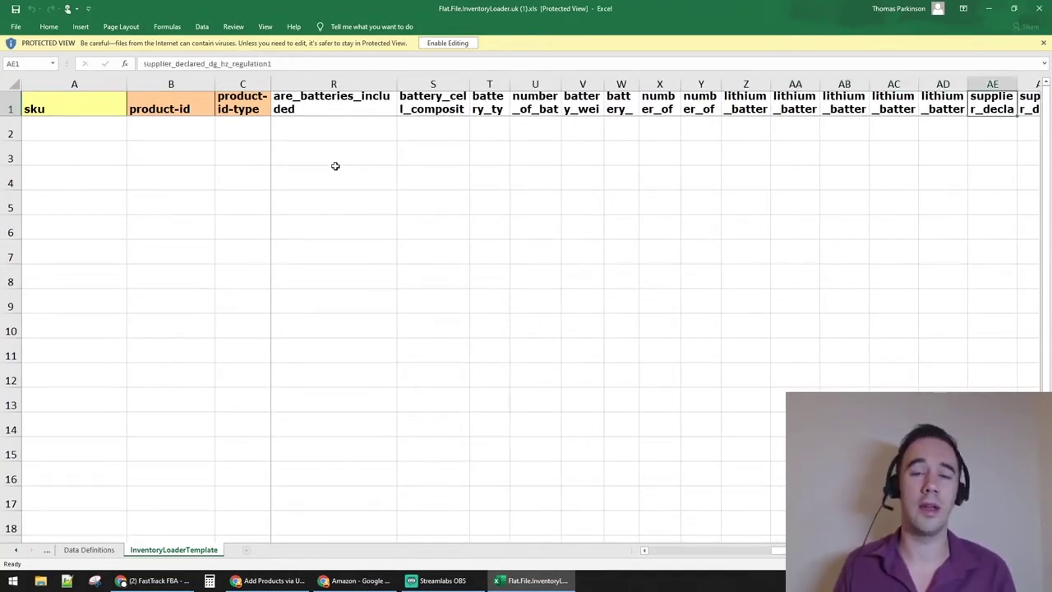
key("Right")
key("Right")
key("Right")
key("Right")
key("Right")
key("Right")
key("Right")
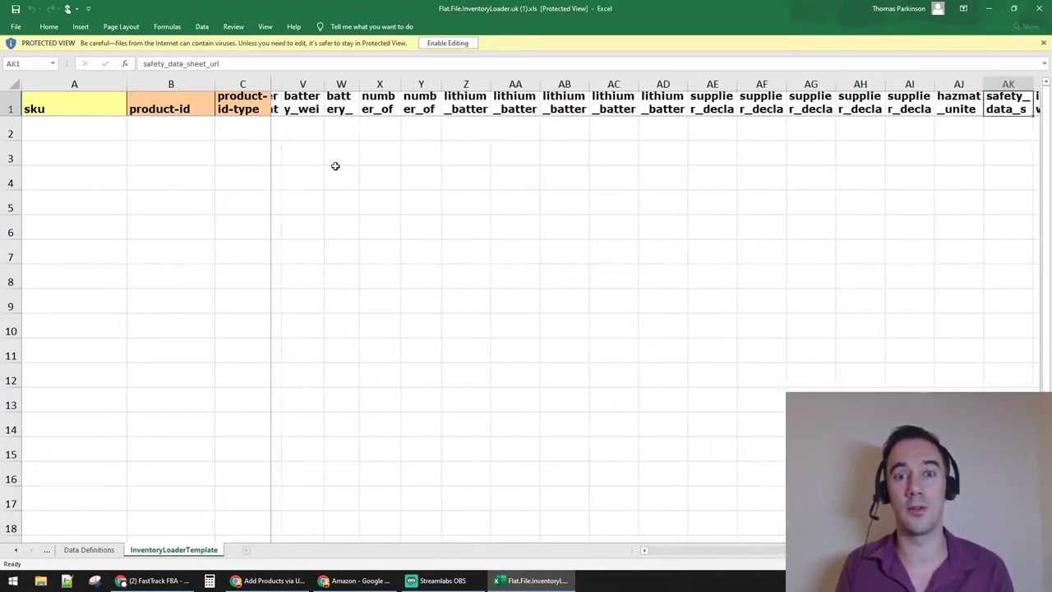
key("Right")
key("Right")
key("Right")
key("Right")
key("Right")
key("Right")
key("Right")
key("Right")
key("Right")
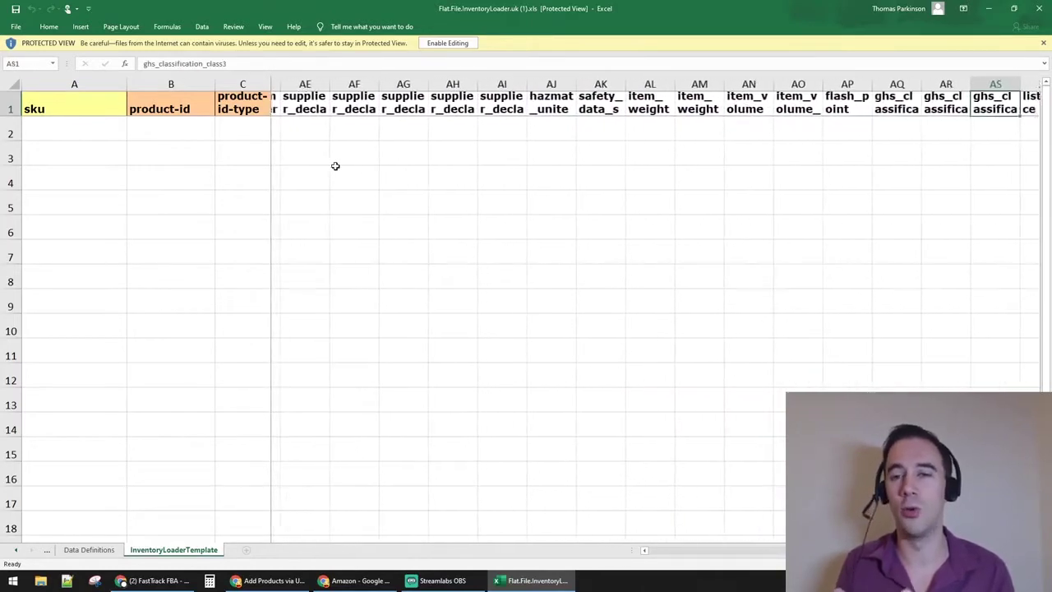
- Check the template's remaining row 1 headers around flash_point, the ghs_classification columns, list_price and uvp_list_price
key("Left")
key("Left")
key("Left")
key("Left")
key("Left")
key("Left")
key("Left")
key("Right")
key("Right")
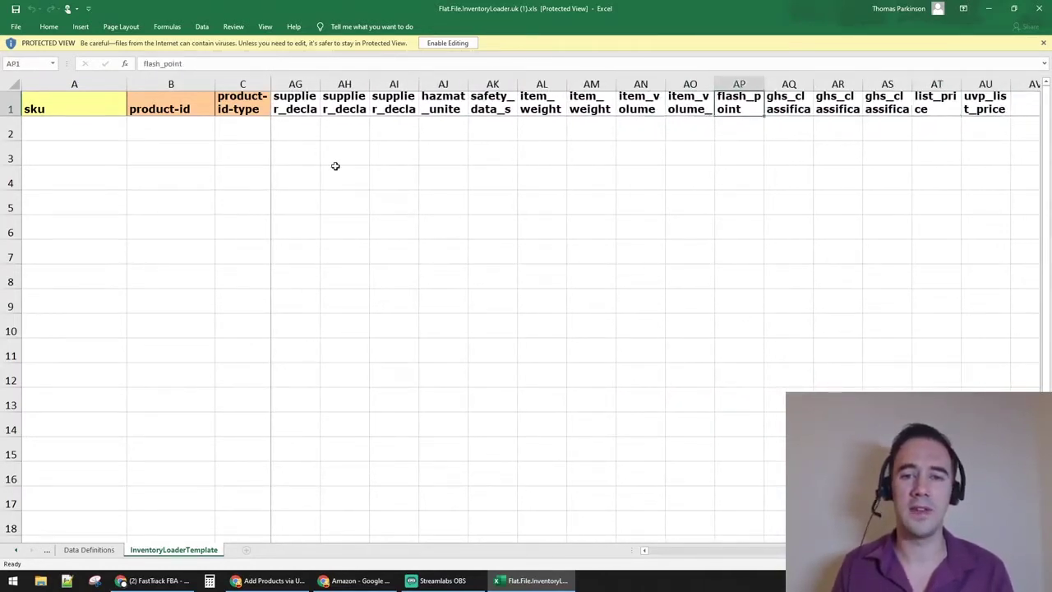
key("Left")
key("Left")
key("Left")
key("Left")
key("Right")
key("Right")
key("Right")
key("Right")
key("Right")
key("Right")
key("Right")
key("Right")
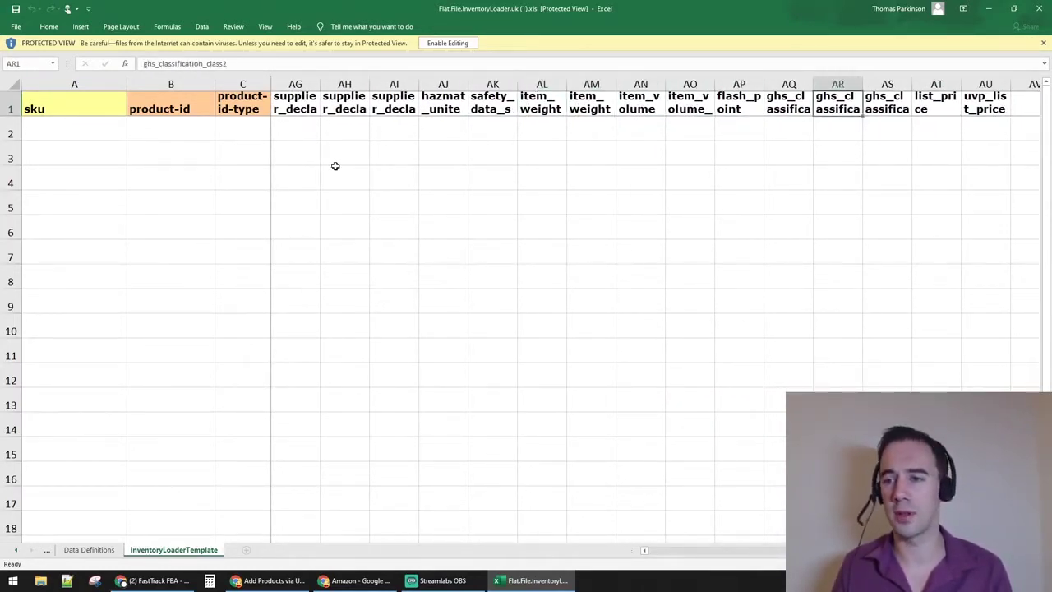
key("Right")
key("Right")
key("Right")
key("Right")
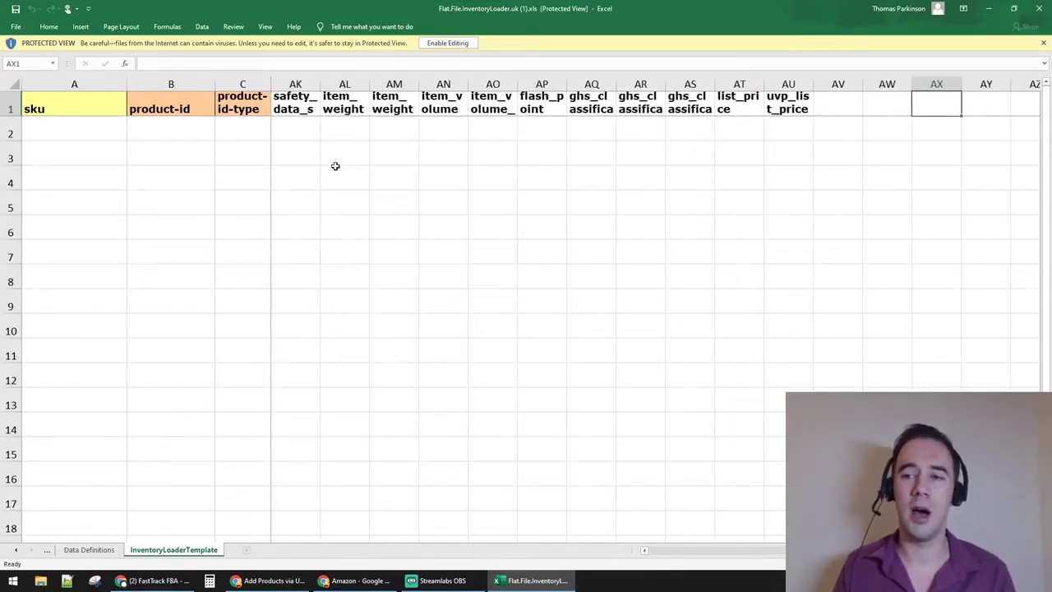
key("Left")
key("Left")
key("Left")
key("Left")
key("Left")
key("Left")
key("Left")
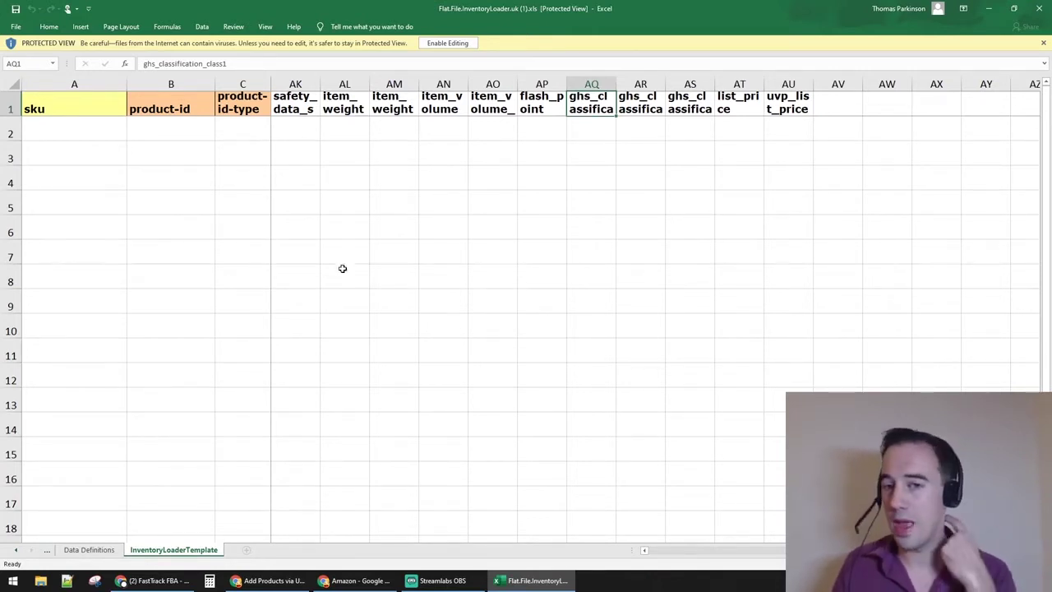
- Switch to the Example Inventory Loader sheet in Google Sheets and set the browser zoom to 150%
mouse_move(148, 582)
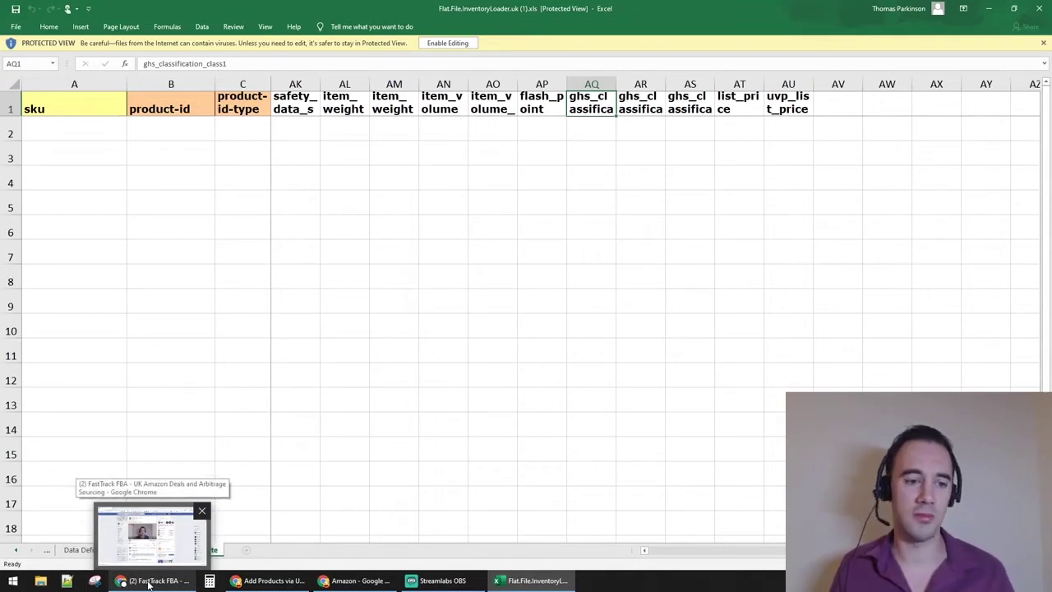
left_click(149, 582)
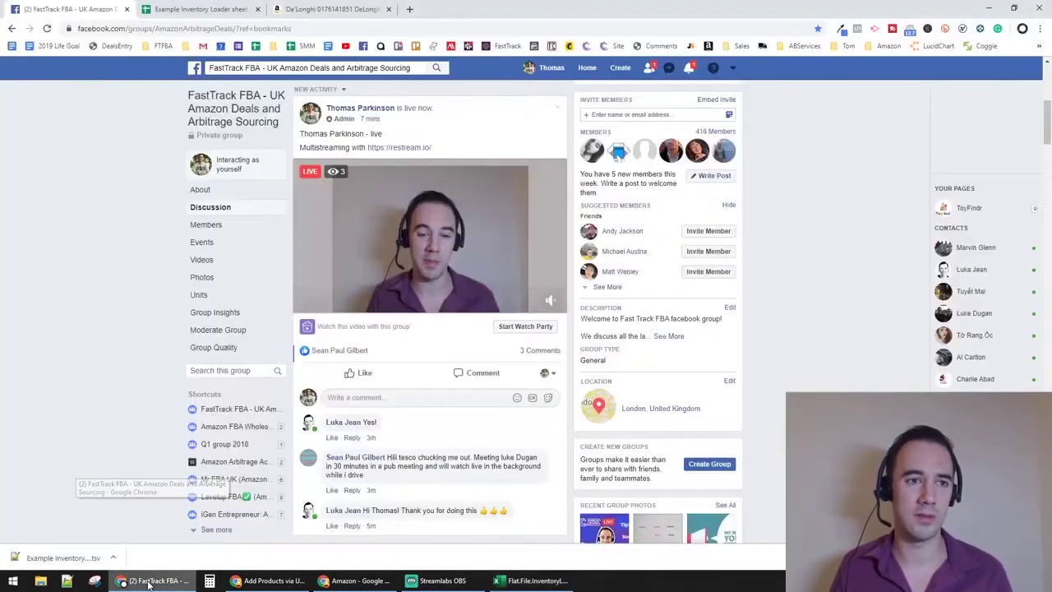
left_click(197, 9)
left_click(294, 372)
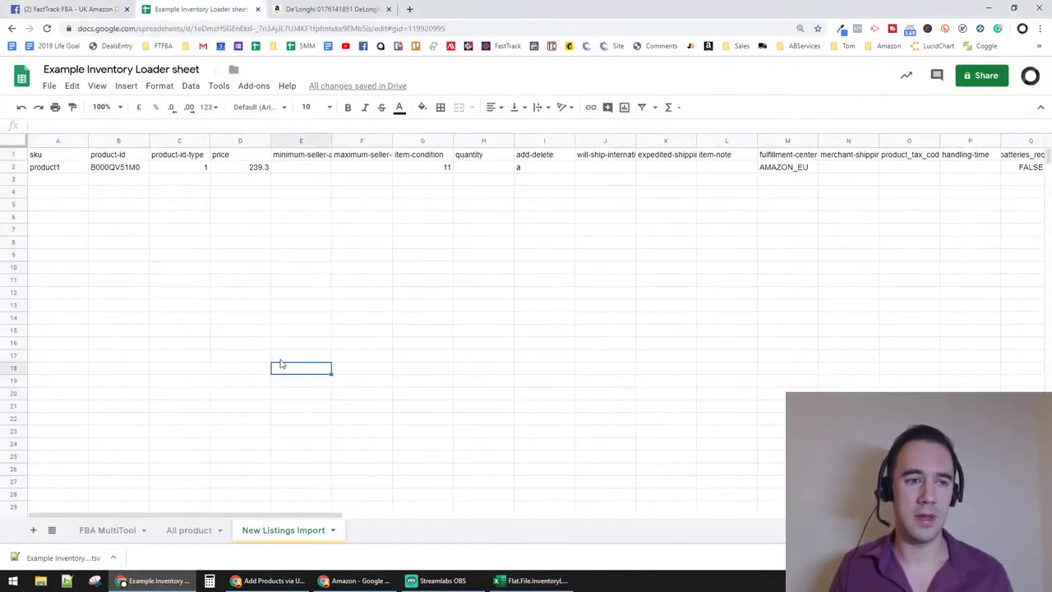
left_click(1040, 27)
left_click(1010, 153)
left_click(1009, 152)
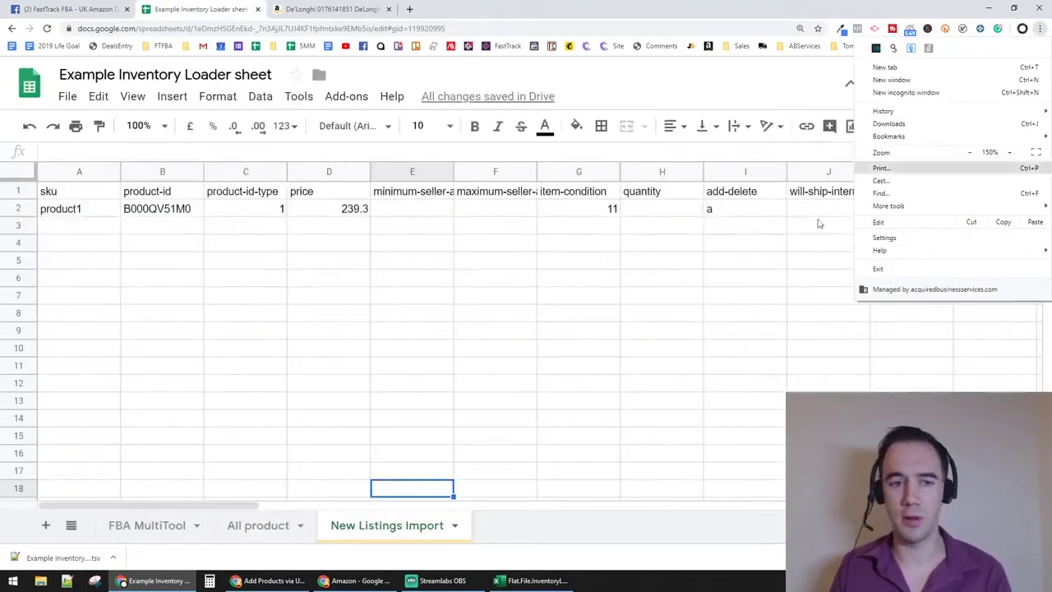
key("Escape")
left_click(578, 259)
- Examine the sku, product-id, product-id-type and price columns and their example entries on the New Listings Import sheet
left_click(82, 194)
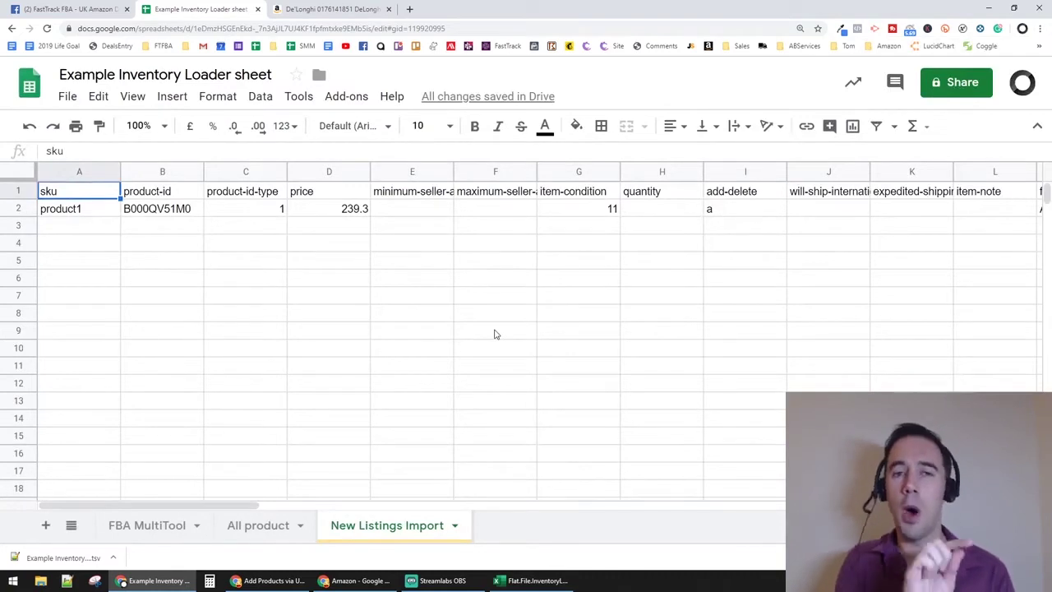
key("Down")
key("Up")
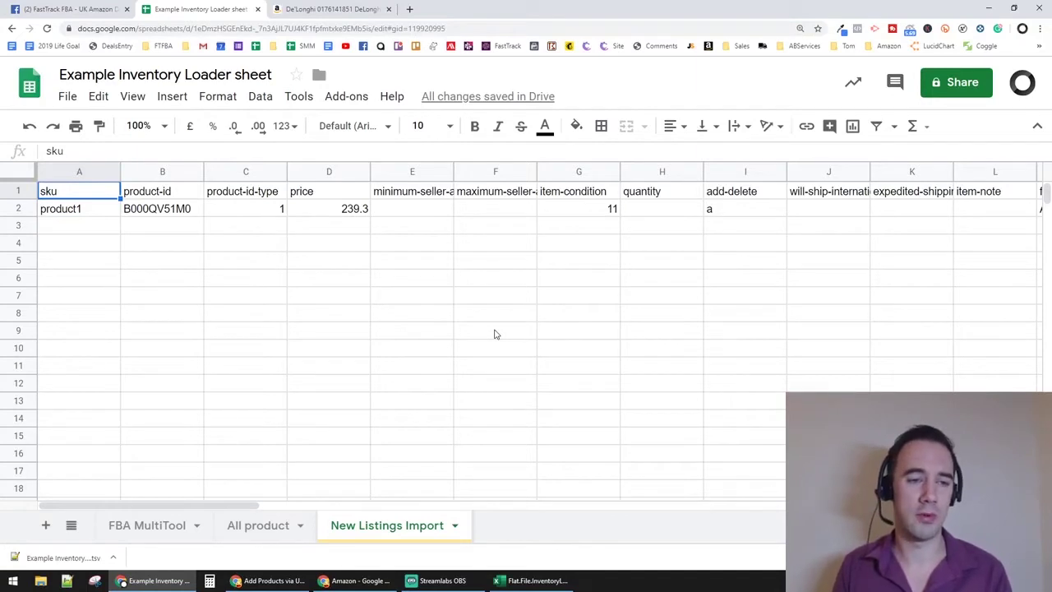
key("Right")
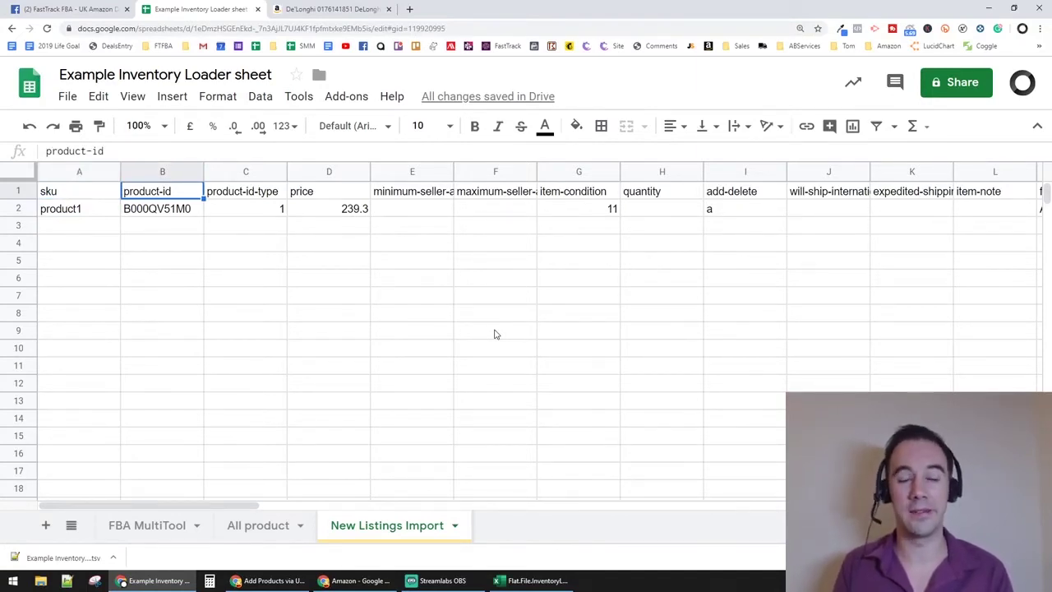
key("Right")
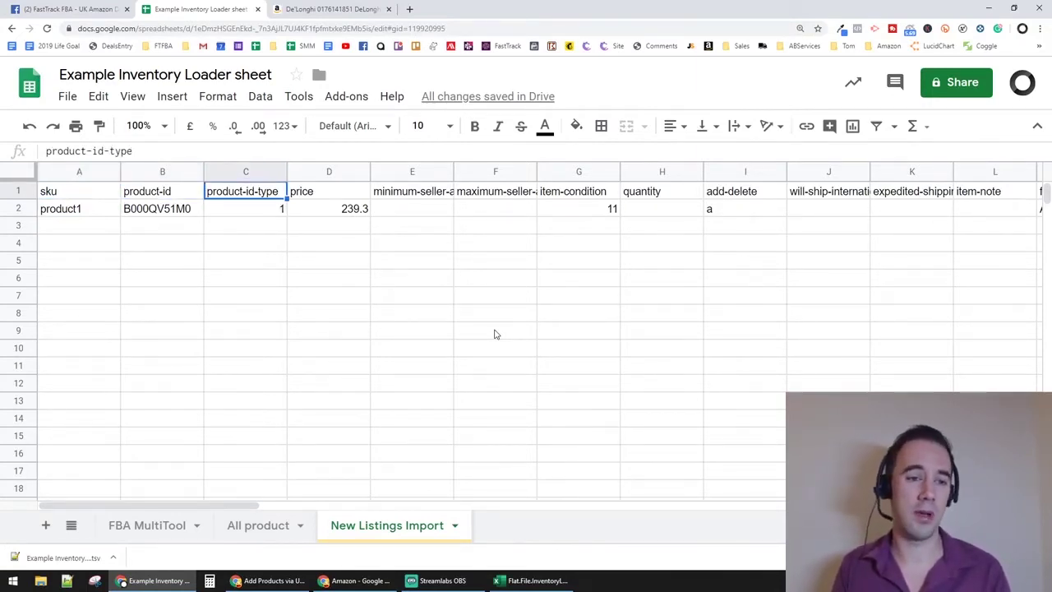
key("Down")
key("Up")
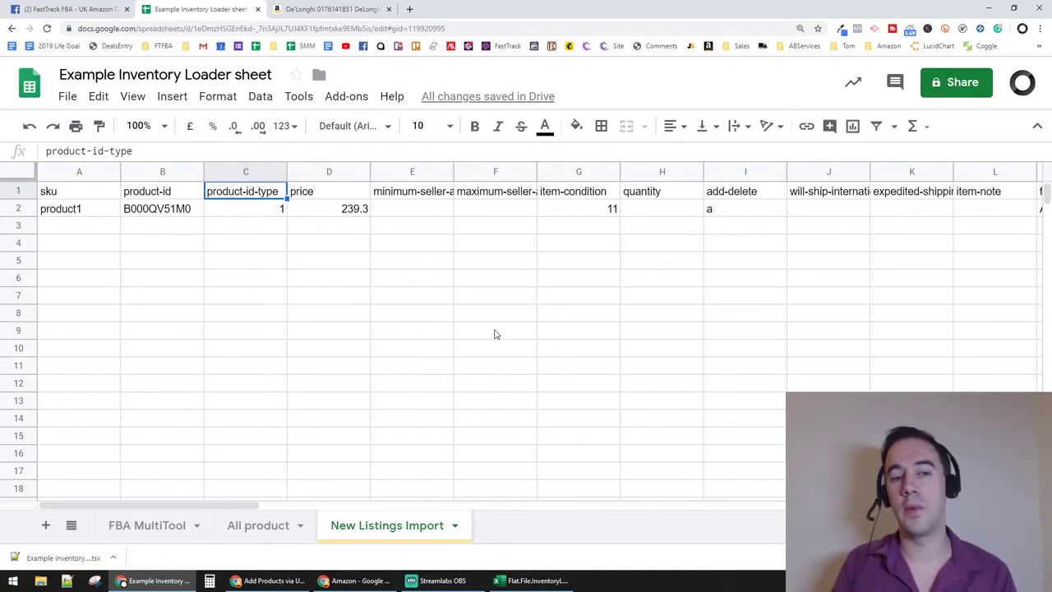
key("Right")
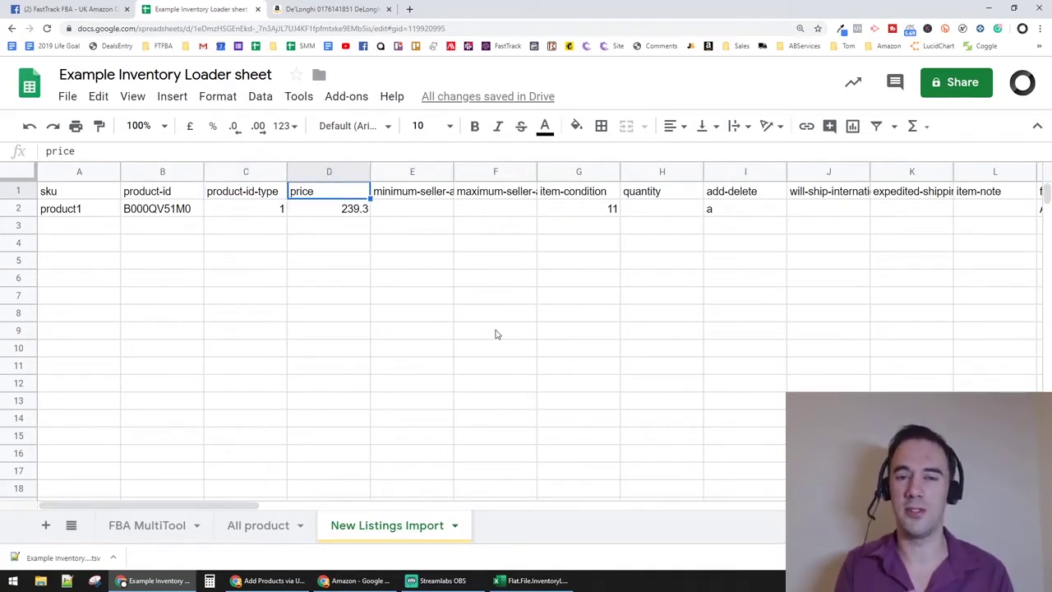
key("Down")
key("Up")
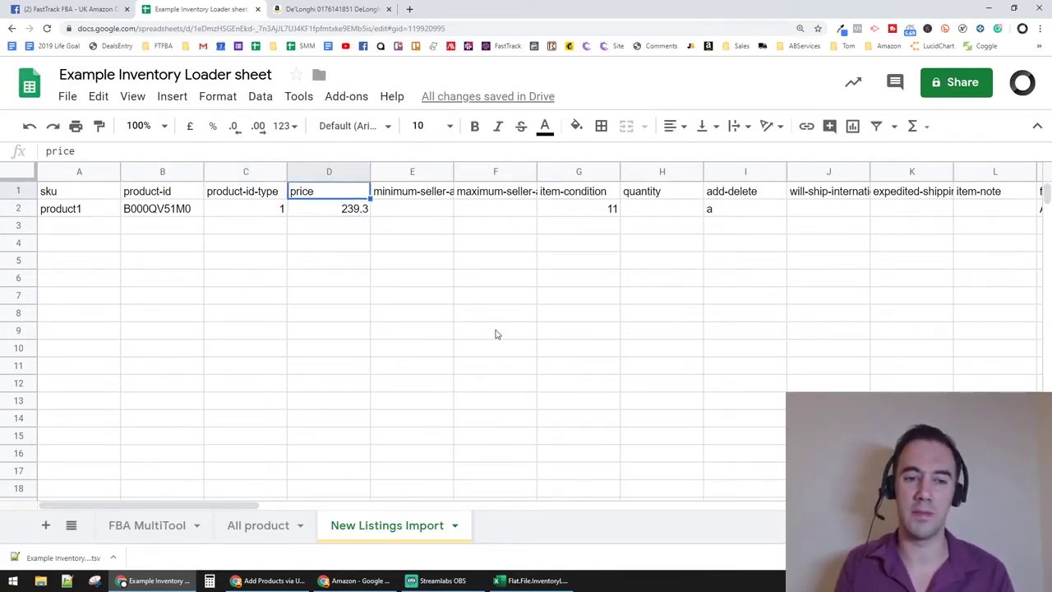
- Review the example sheet's minimum and maximum seller price, item-condition, quantity and add-delete columns
key("Right")
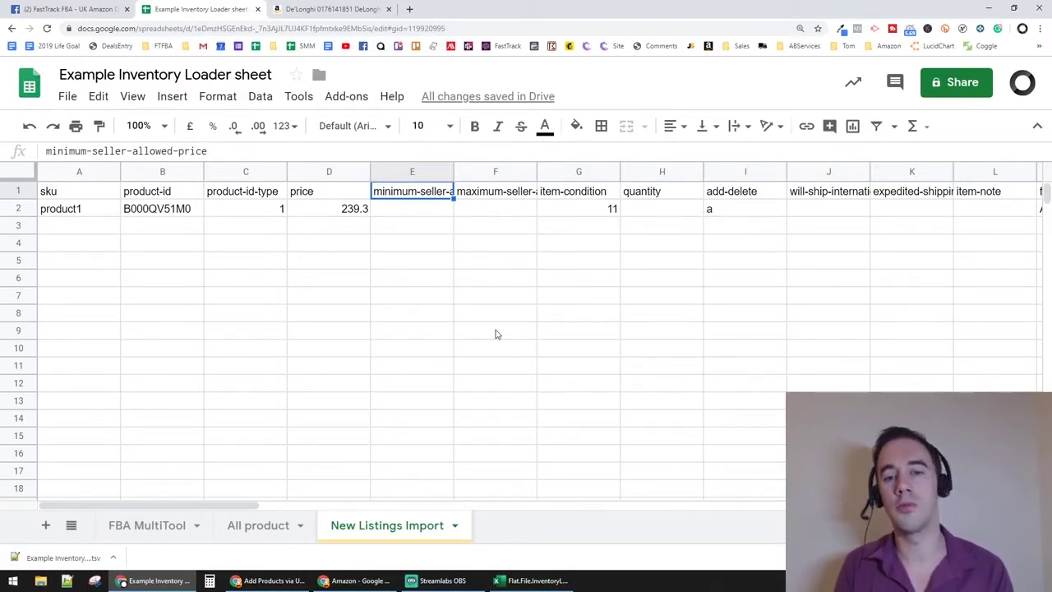
key("Right")
key("Right")
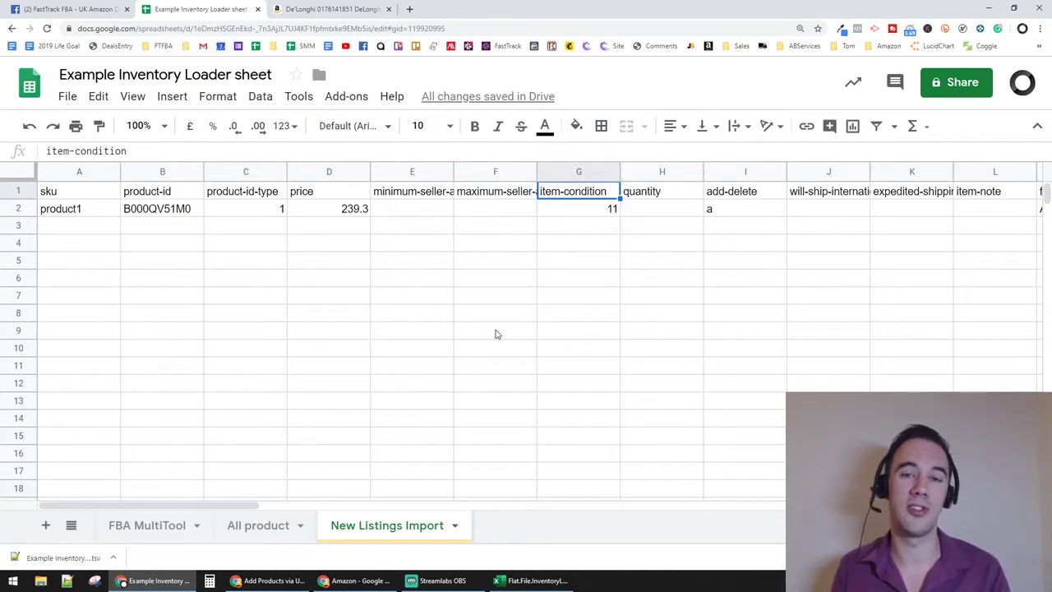
key("Right")
key("Right")
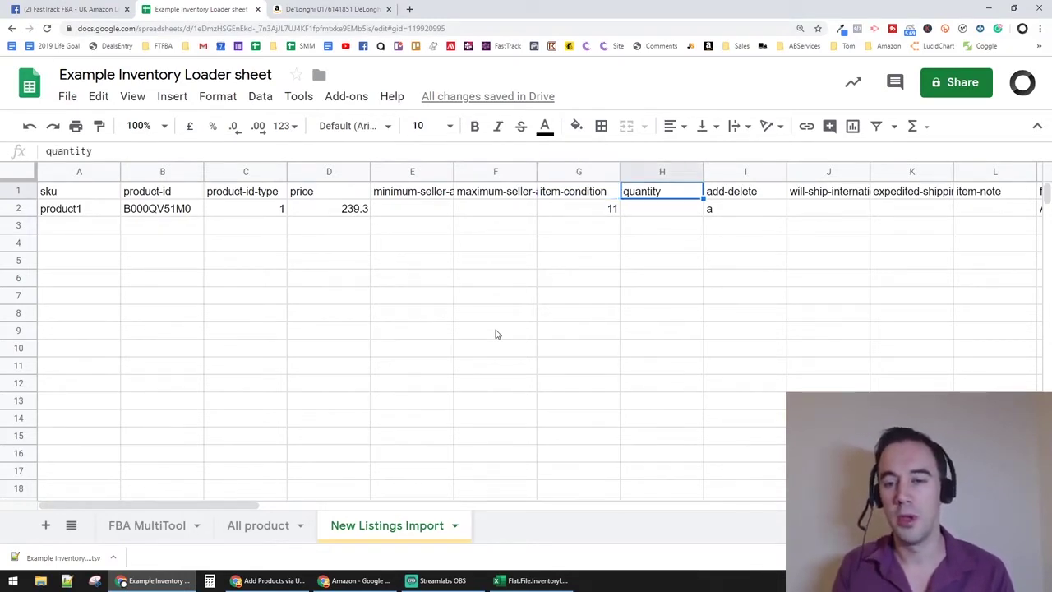
key("Left")
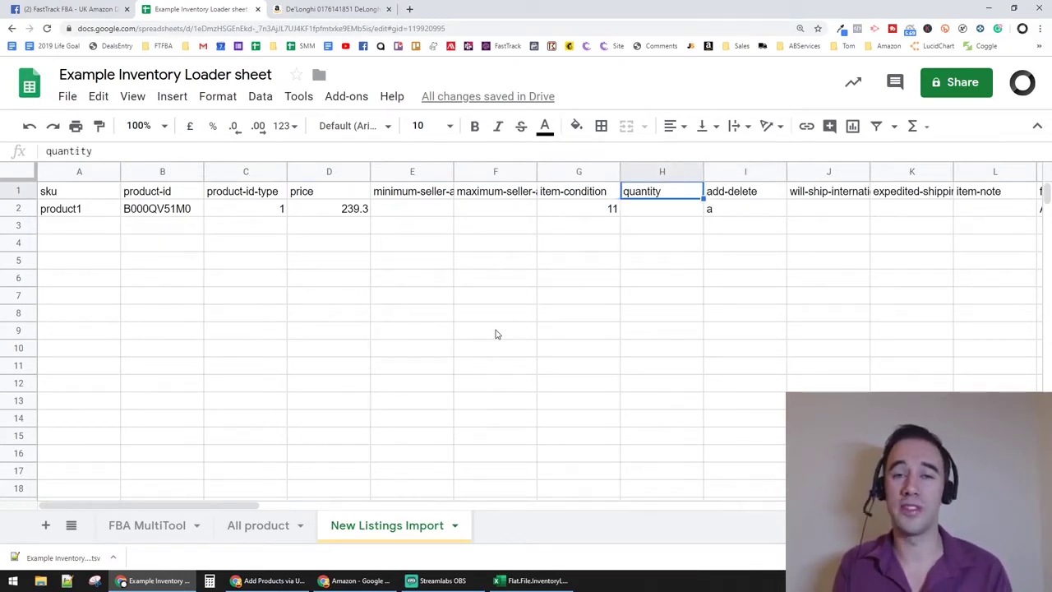
key("Down")
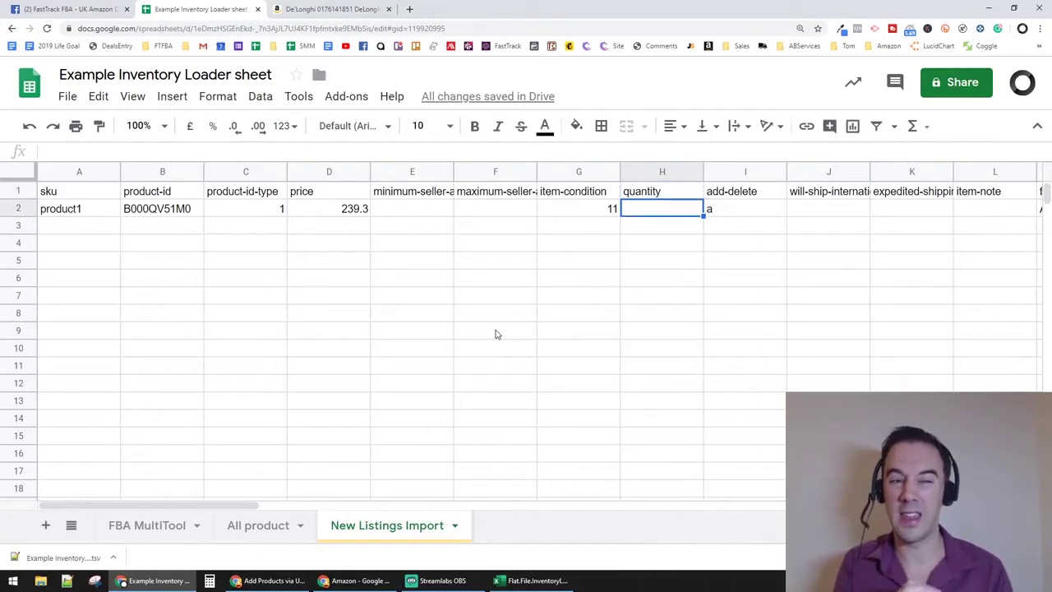
key("Up")
key("Right")
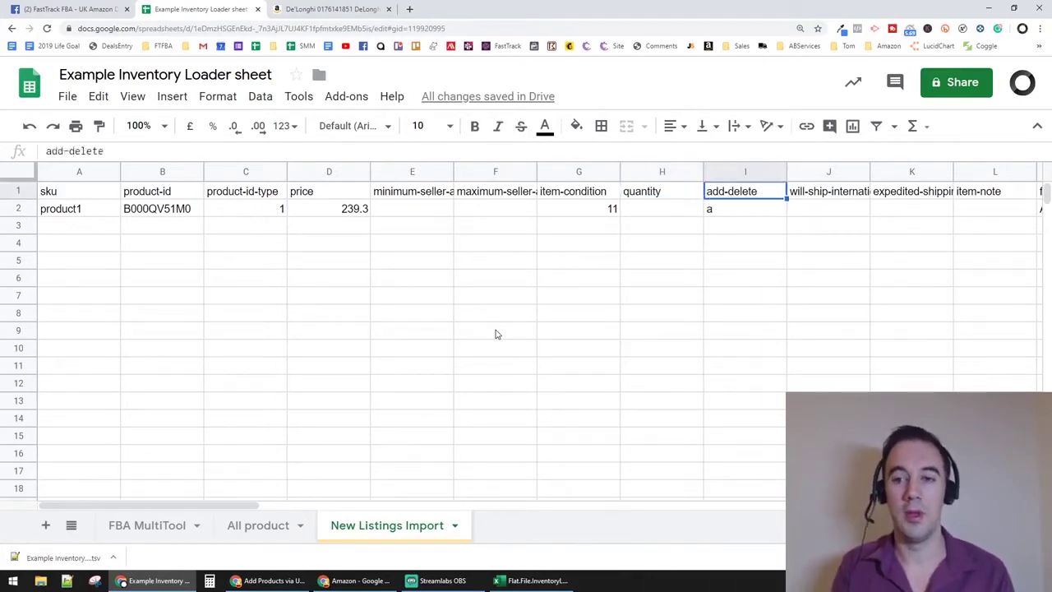
key("Left")
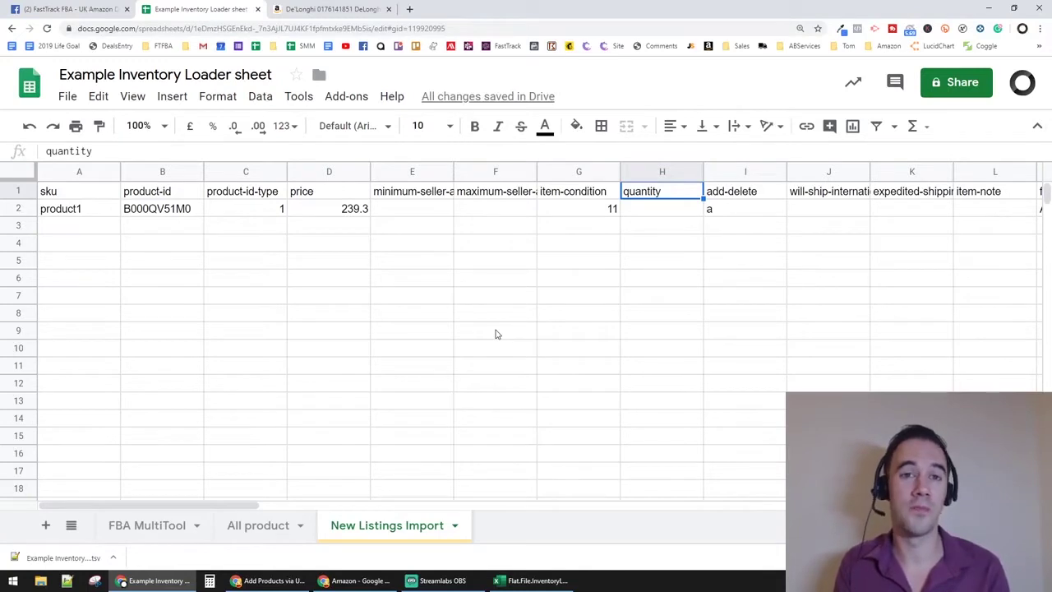
key("Right")
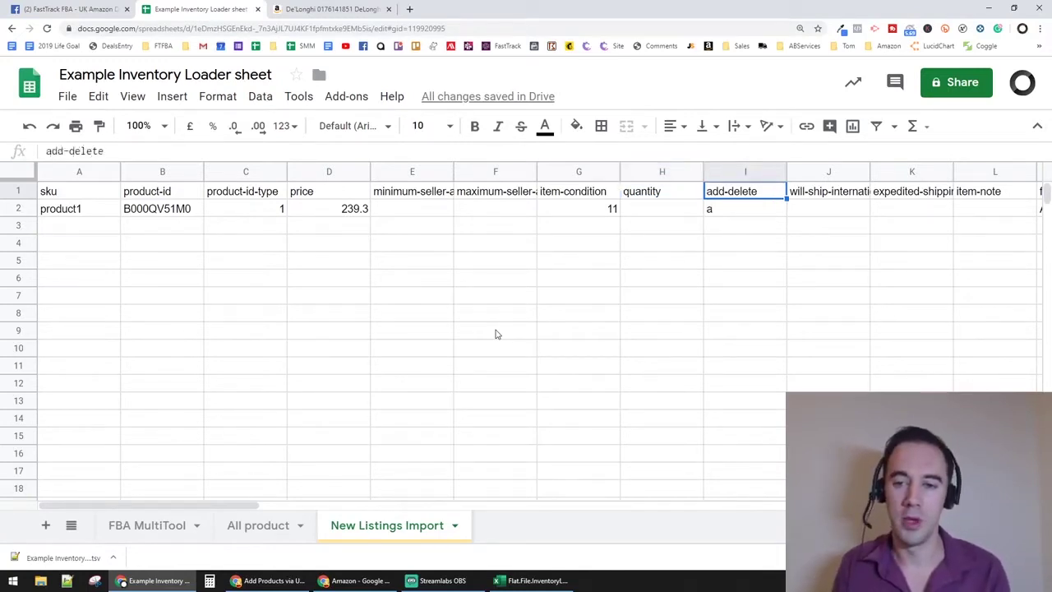
key("Down")
key("Up")
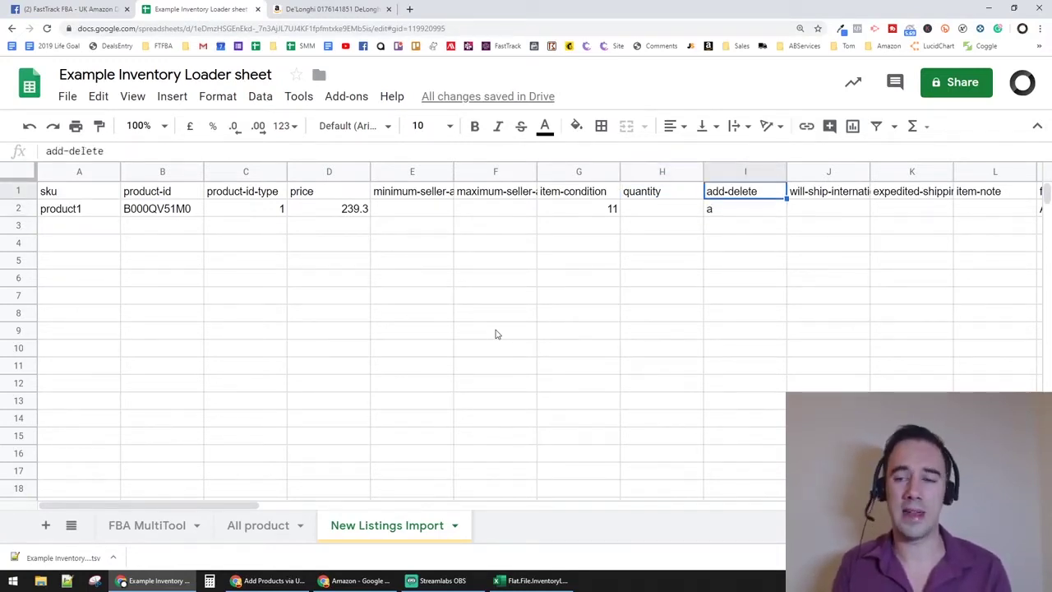
- Look through the example sheet's shipping, item-note and handling-time columns and select the fulfillment-center-id header
key("Right")
key("Right")
key("Right")
key("Right")
key("Right")
key("Right")
key("Right")
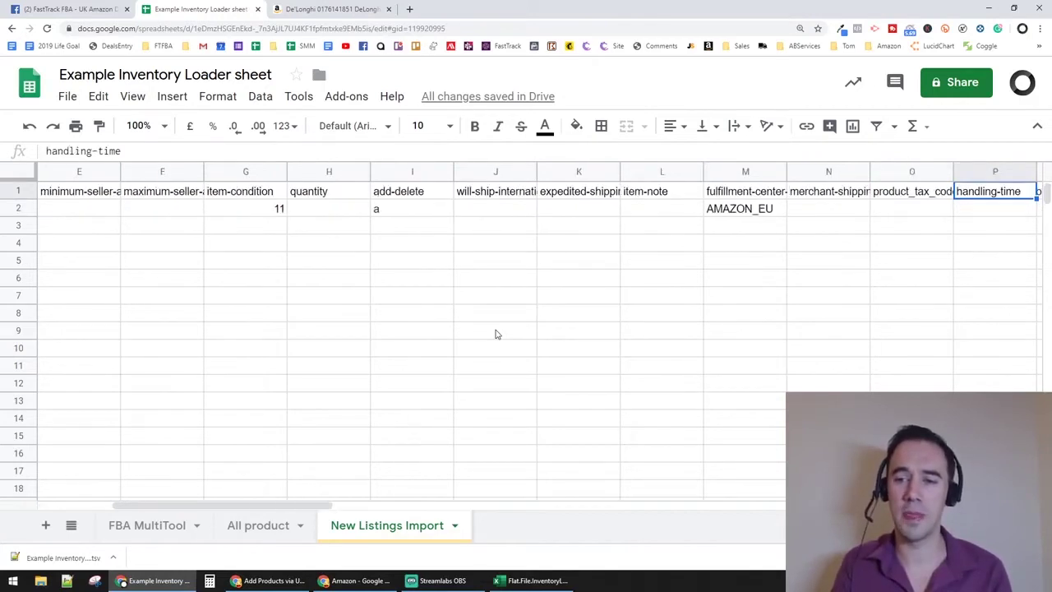
key("Left")
key("Left")
key("Left")
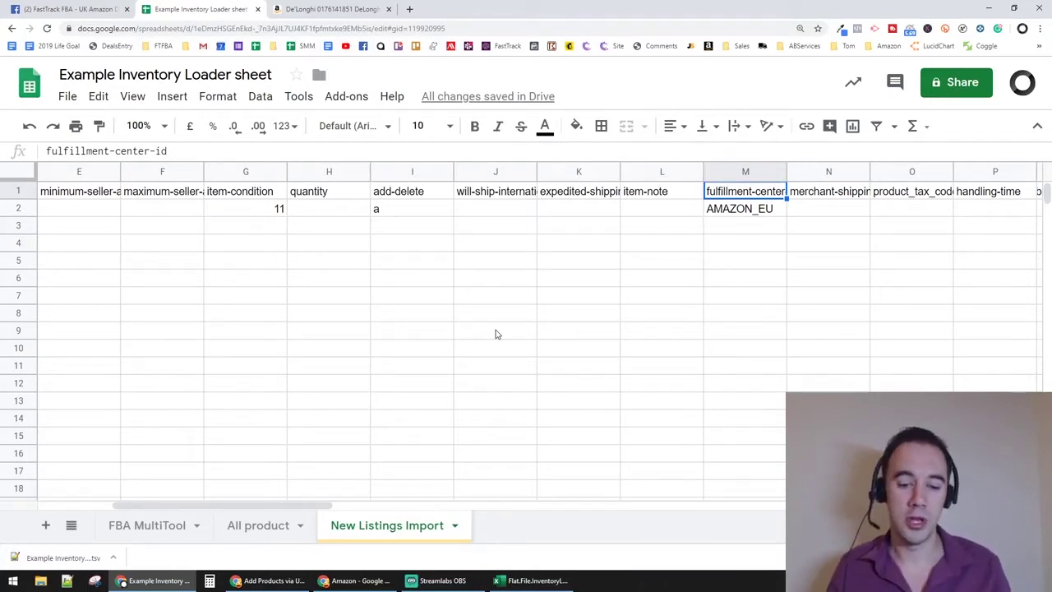
- Switch to the Excel template and check the accepted values for fulfillment-center-id in its Data Definitions, then return to the example sheet
left_click(498, 582)
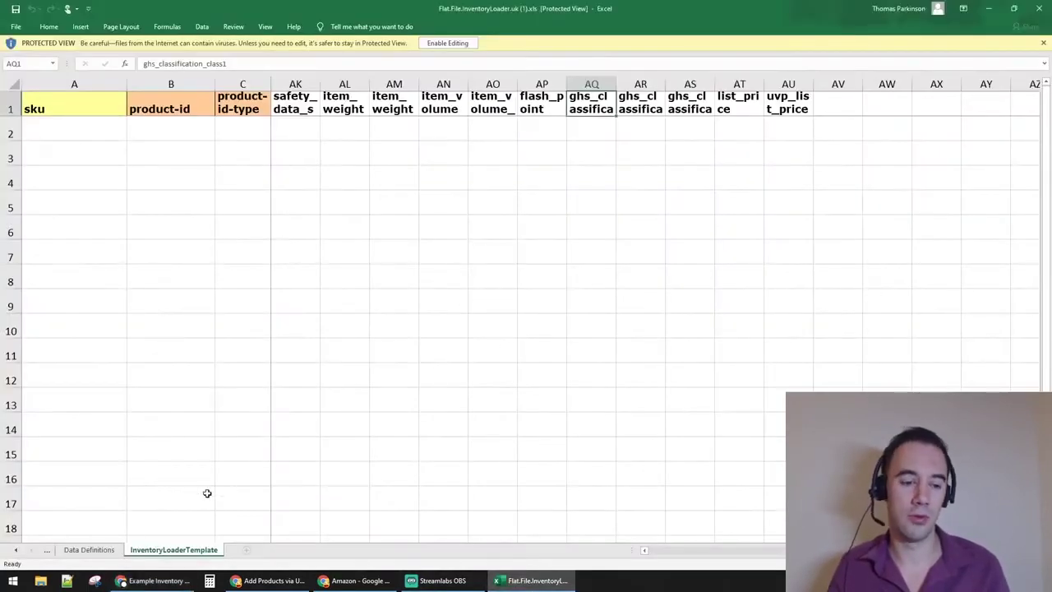
left_click(89, 549)
scroll(325, 383, "down", 7)
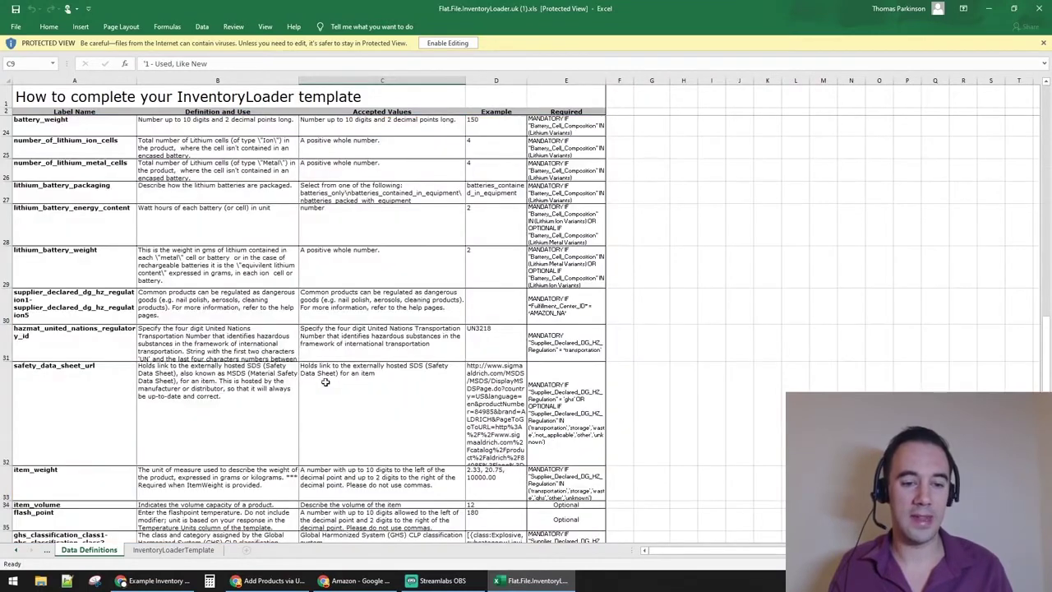
scroll(324, 383, "up", 6)
left_click(339, 288)
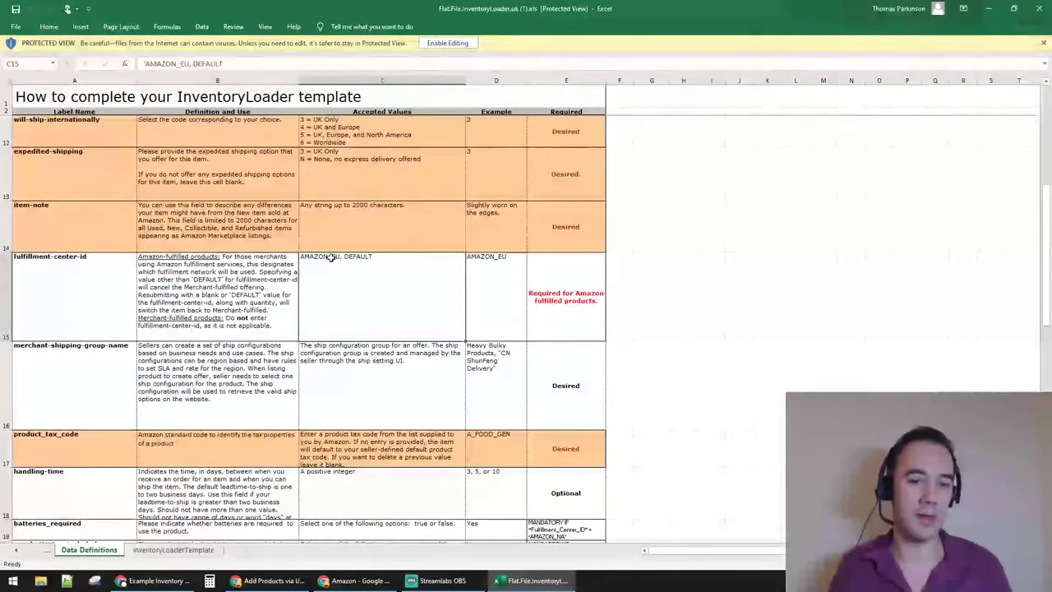
left_click(989, 9)
- Examine the example sheet's columns from merchant-shipping-group-name through product_tax_code to batteries_required and are_batteries_included
key("Right")
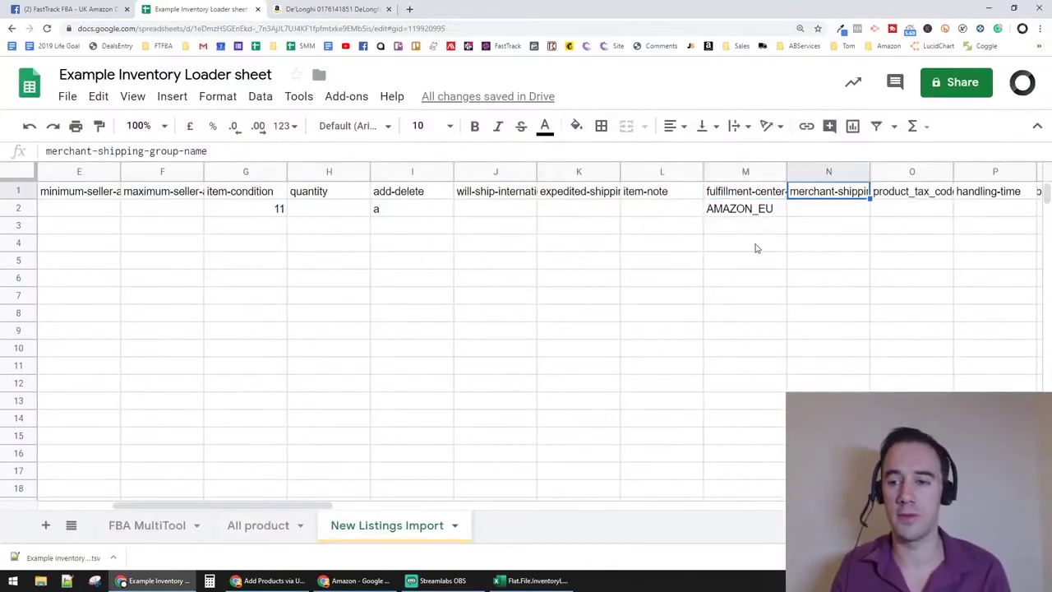
key("Right")
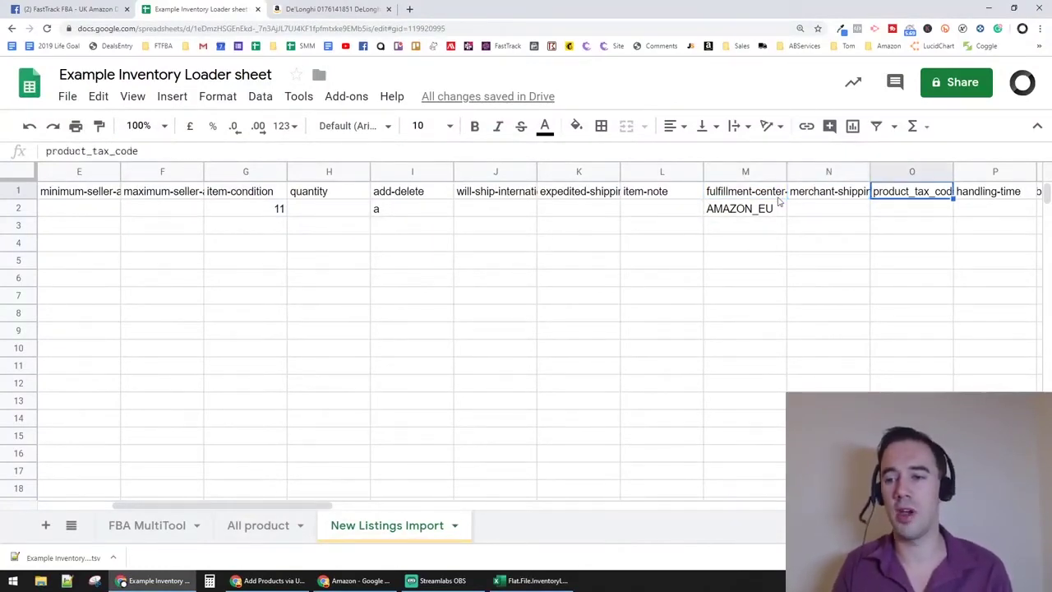
key("Right")
key("Right")
key("Right")
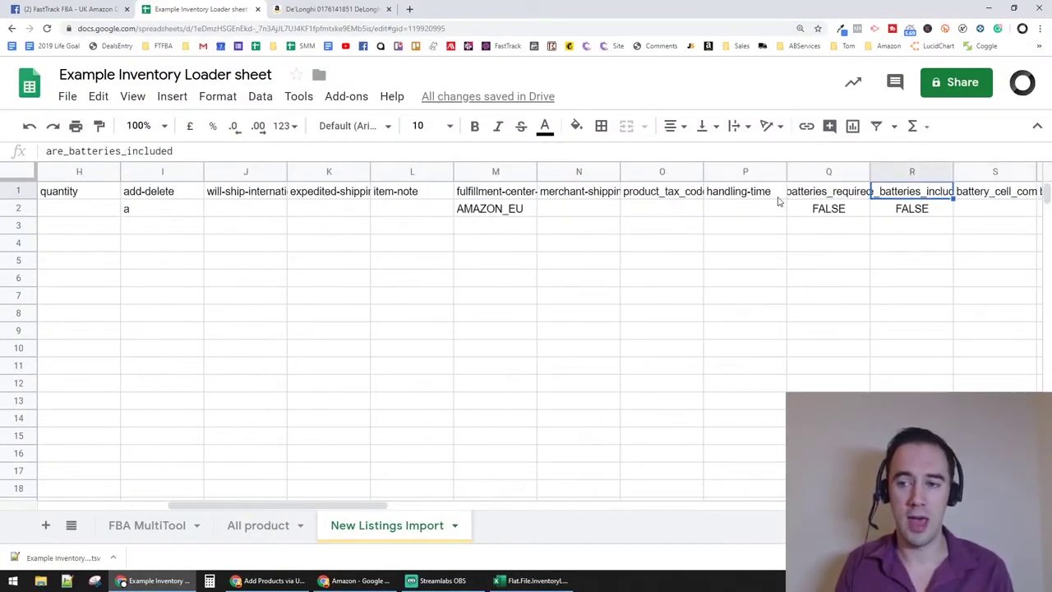
key("Down")
key("Left")
key("Up")
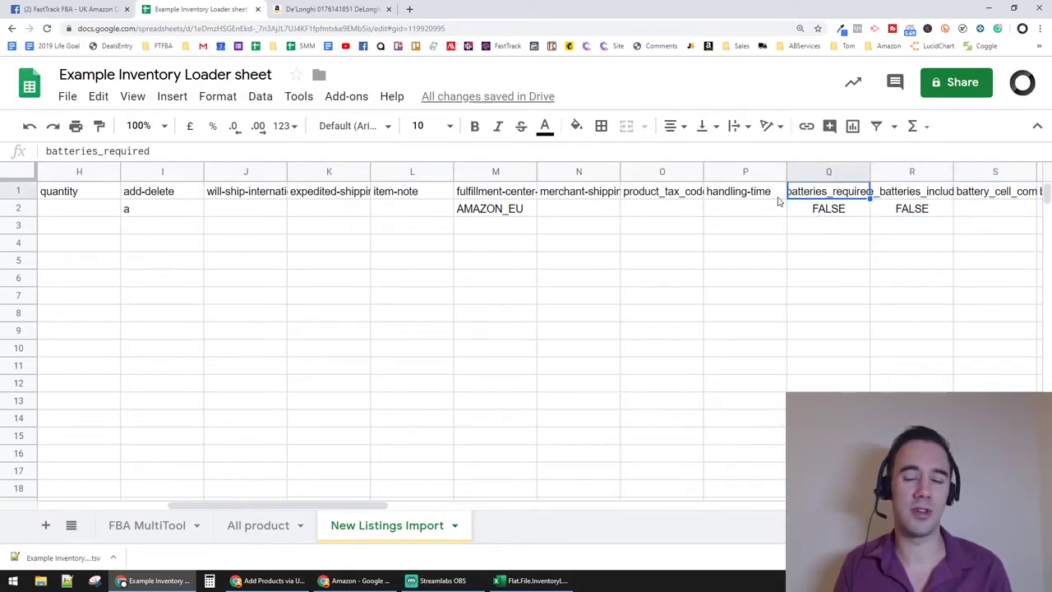
- Look through the example sheet's battery type, battery weight and lithium battery columns up to the supplier-declared regulation column
key("Right")
key("Right")
key("Right")
key("Right")
key("Right")
key("Right")
key("Right")
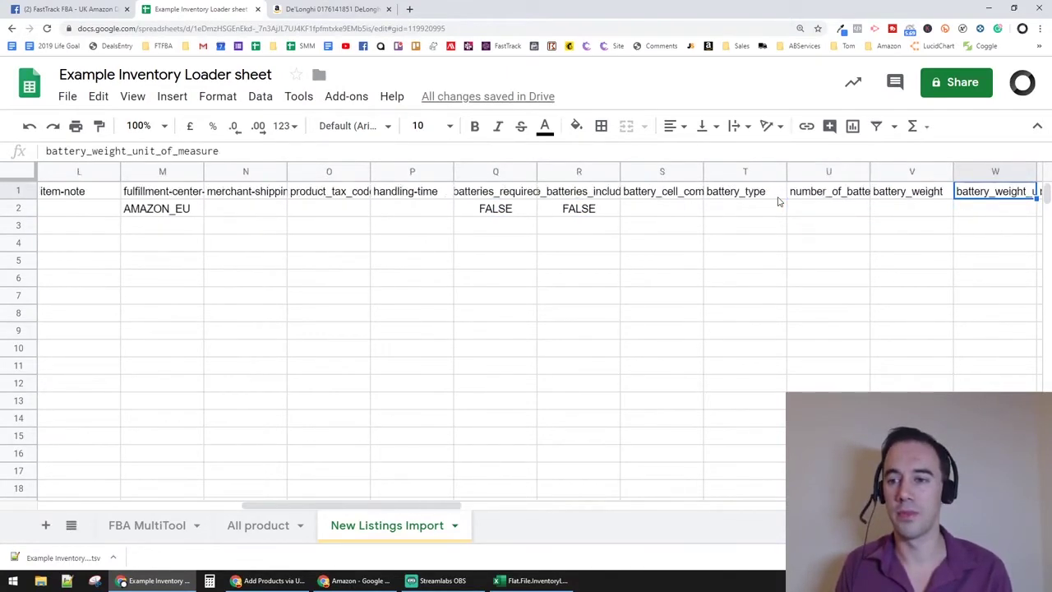
key("Right")
key("Right")
key("Right")
key("Right")
key("Right")
key("Right")
key("Right")
key("Right")
key("Right")
key("Right")
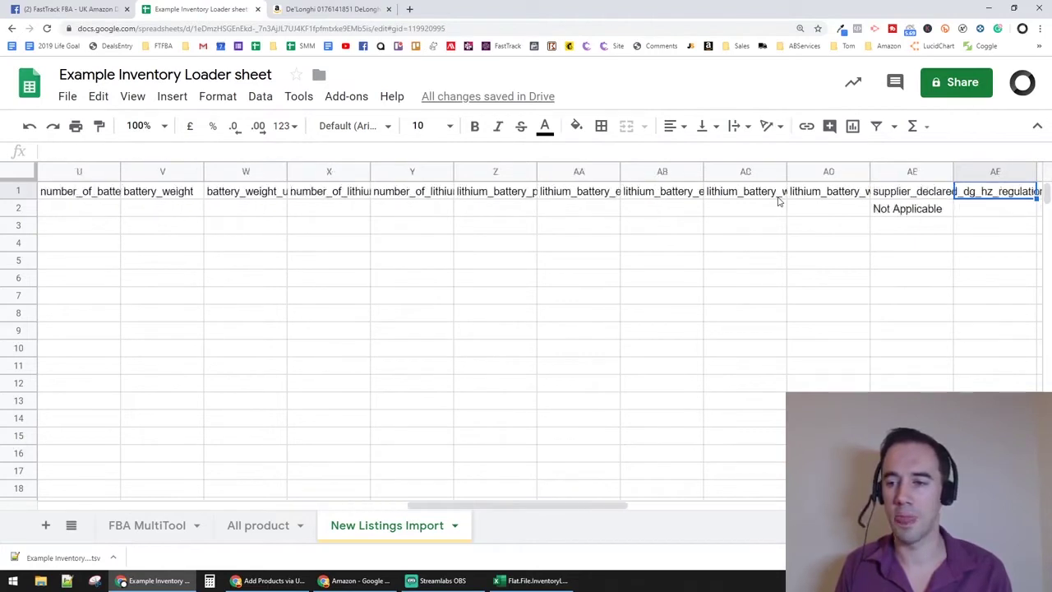
- Inspect the supplier_declared_dg_hz_regulation1 column and the formula that fills its row 2 cell
key("Left")
key("Left")
key("Left")
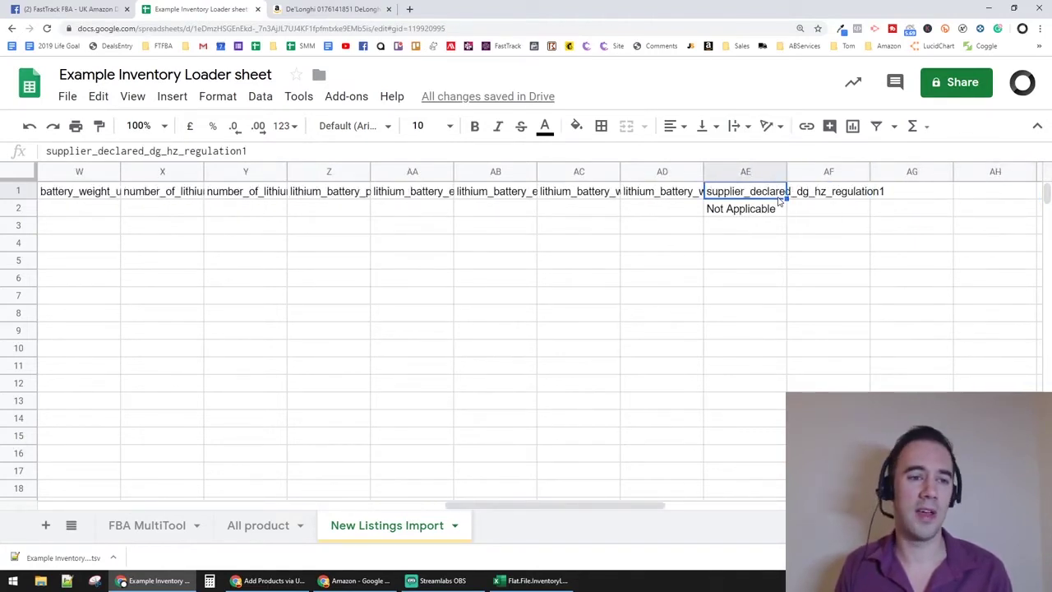
key("Down")
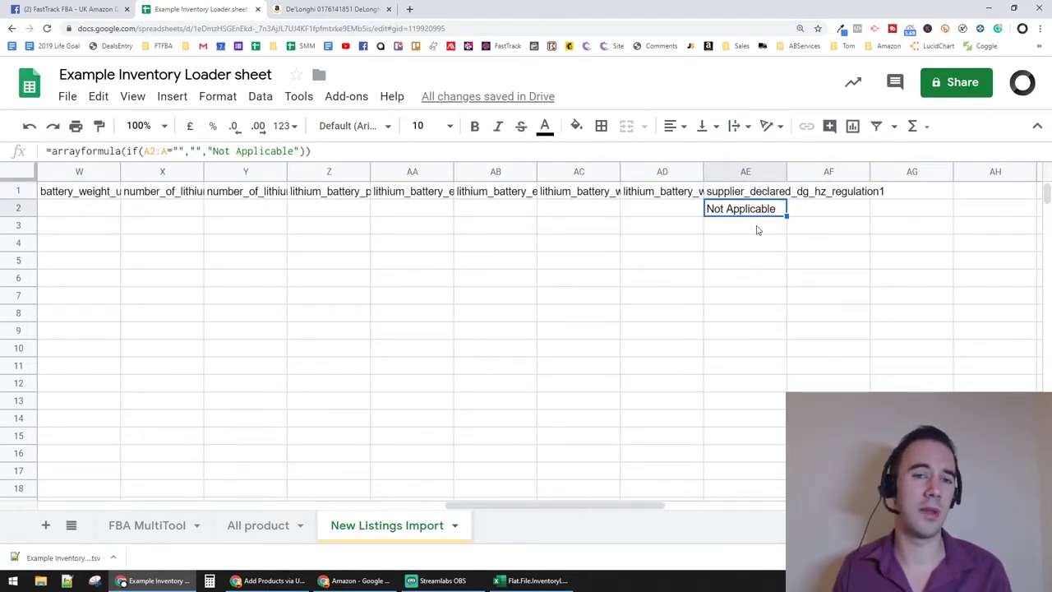
key("Up")
key("Down")
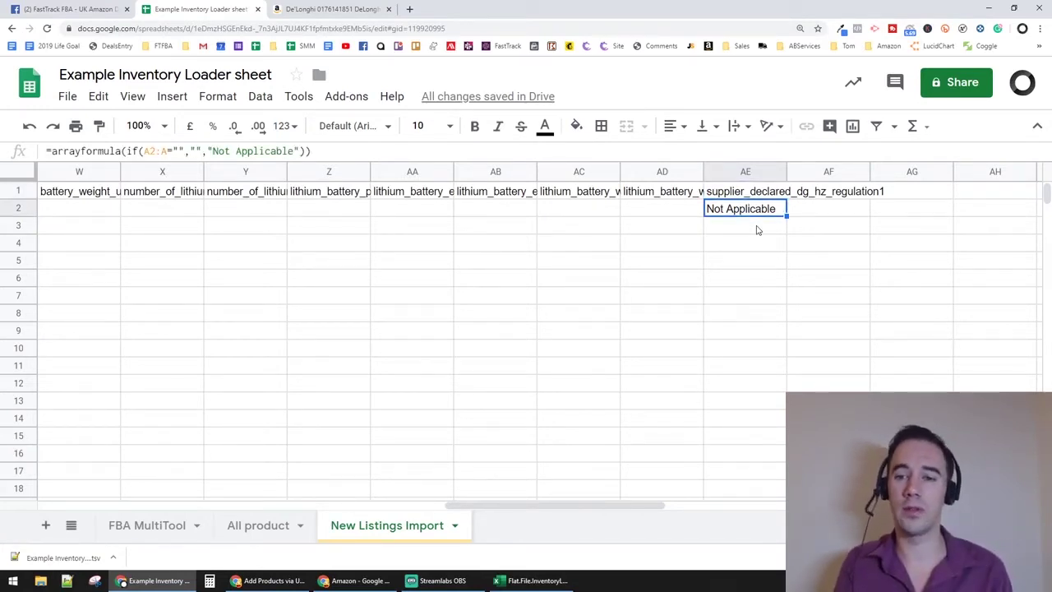
key("Up")
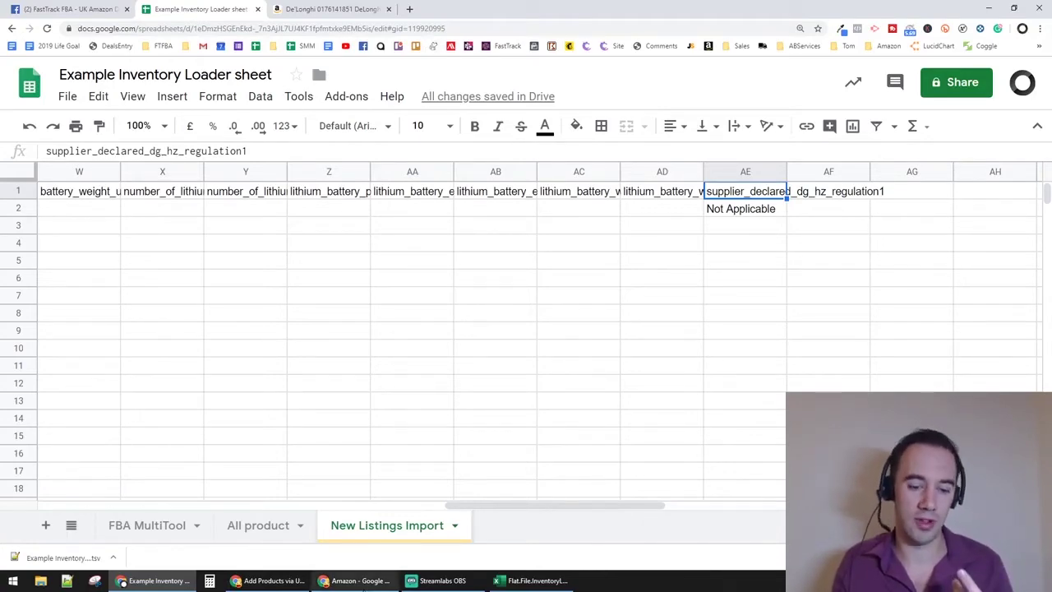
- Close the Inventory Loader help window and open the Add Products page in Amazon Seller Central
left_click(359, 581)
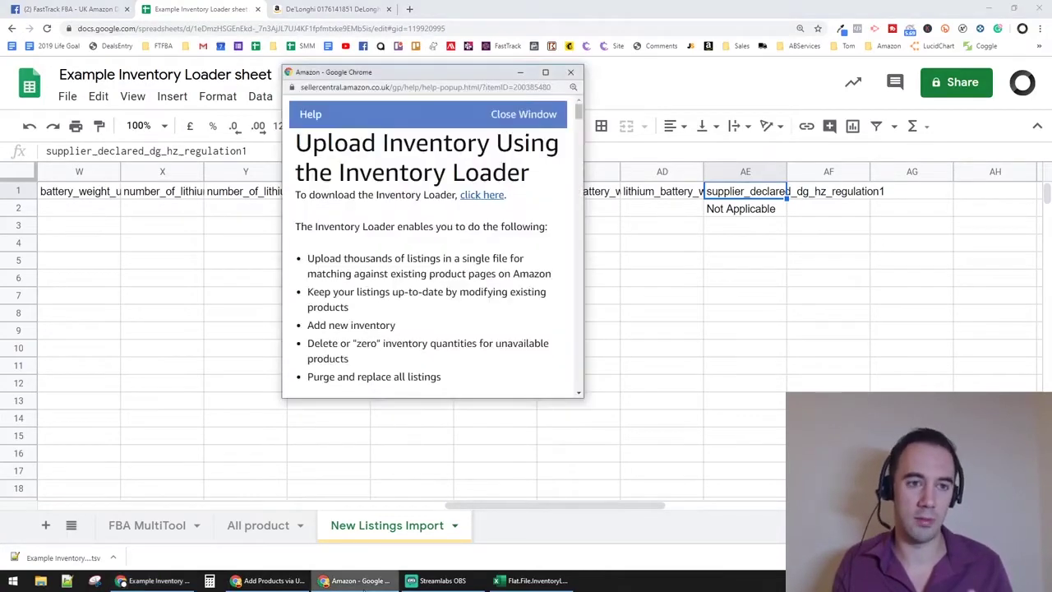
left_click(570, 72)
left_click(269, 581)
scroll(127, 168, "up", 15)
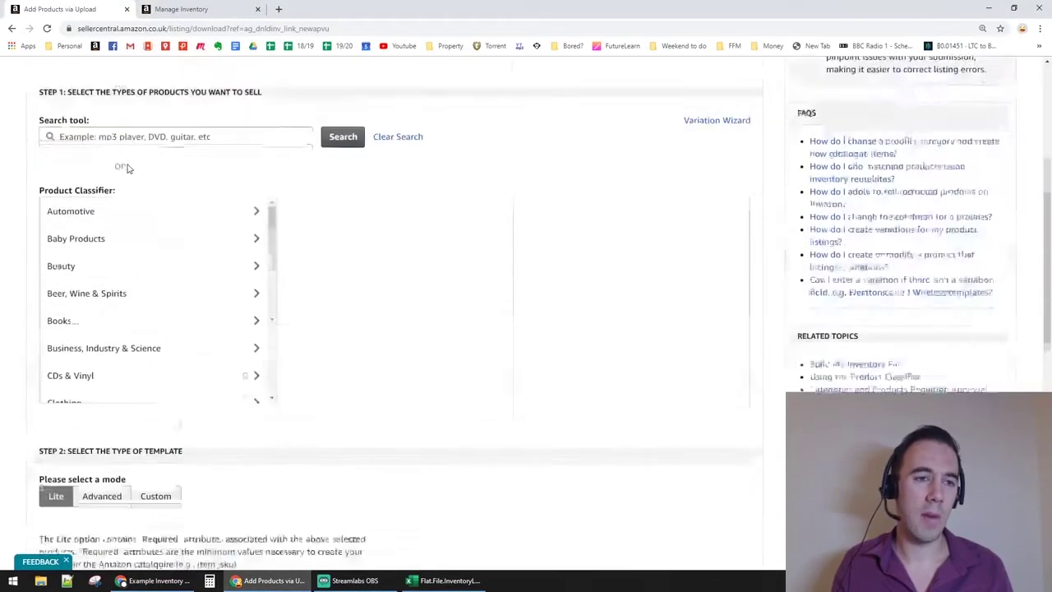
mouse_move(64, 104)
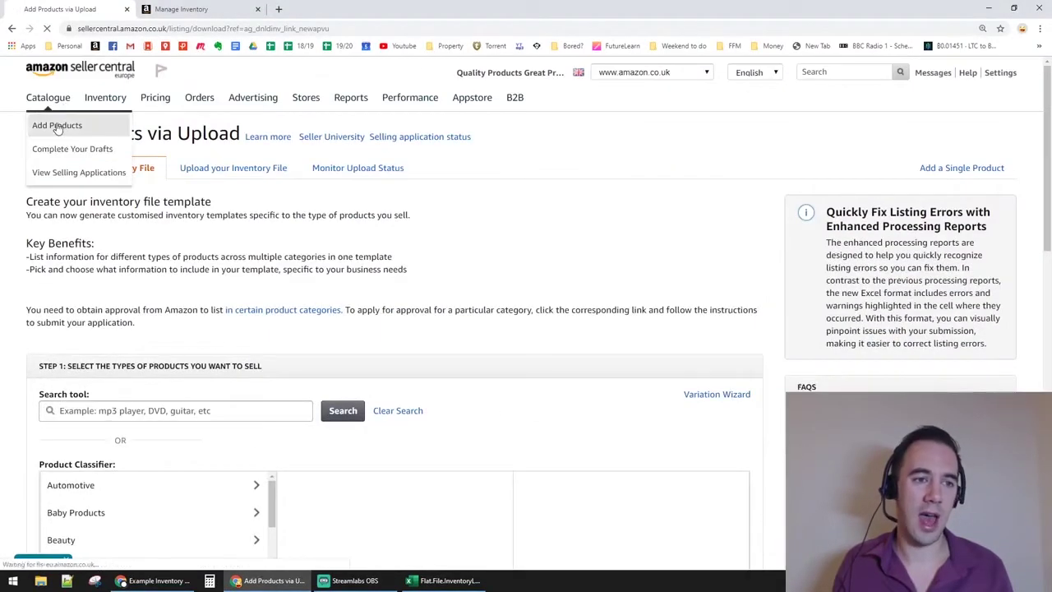
left_click(57, 125)
scroll(131, 367, "down", 2)
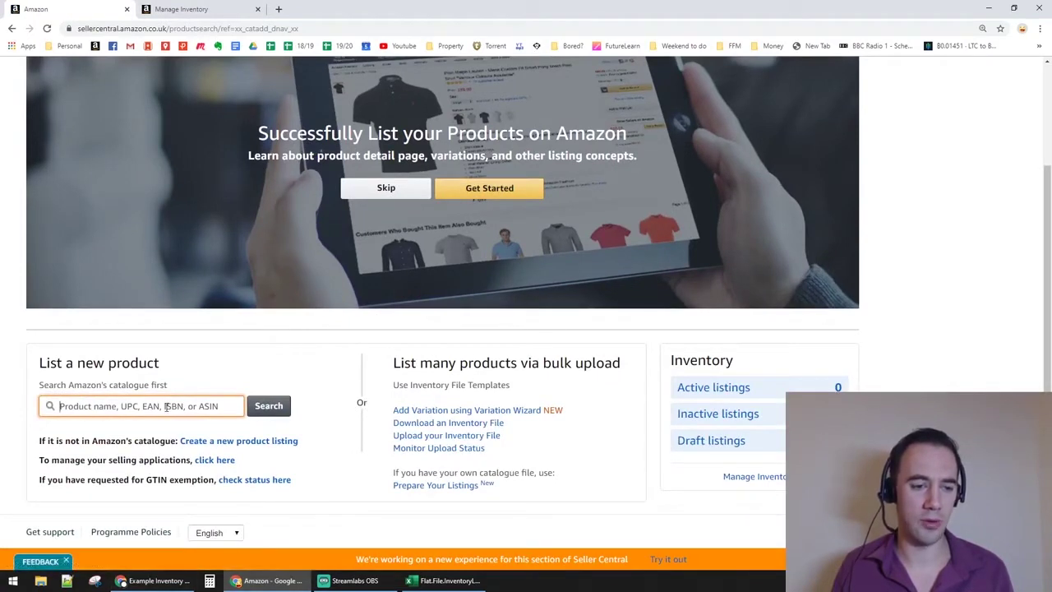
- Search Amazon's catalogue for "lego" and look through the first page of results for listing limitations
type("lego")
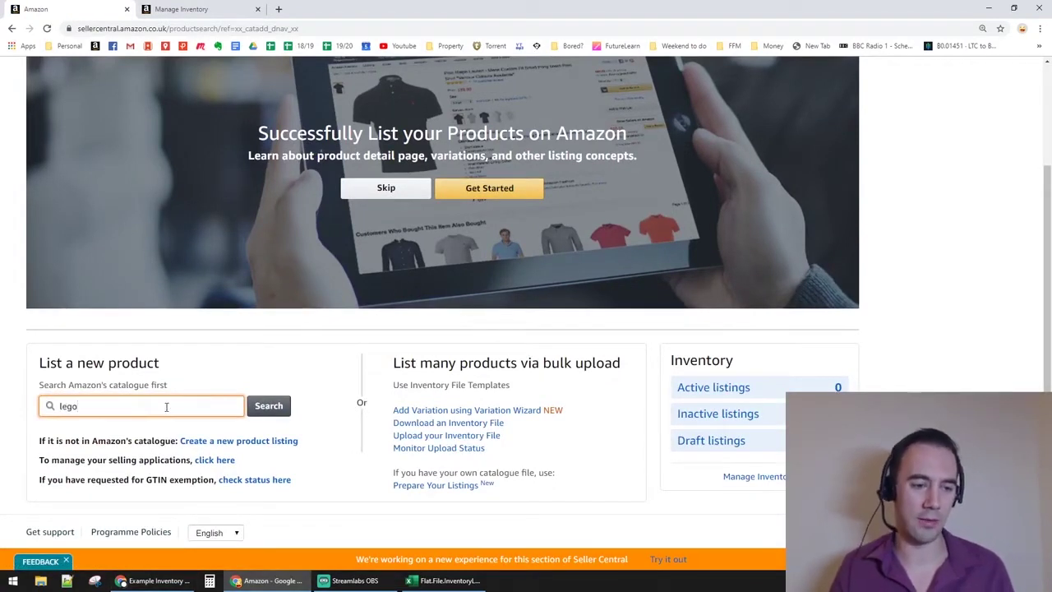
left_click(269, 406)
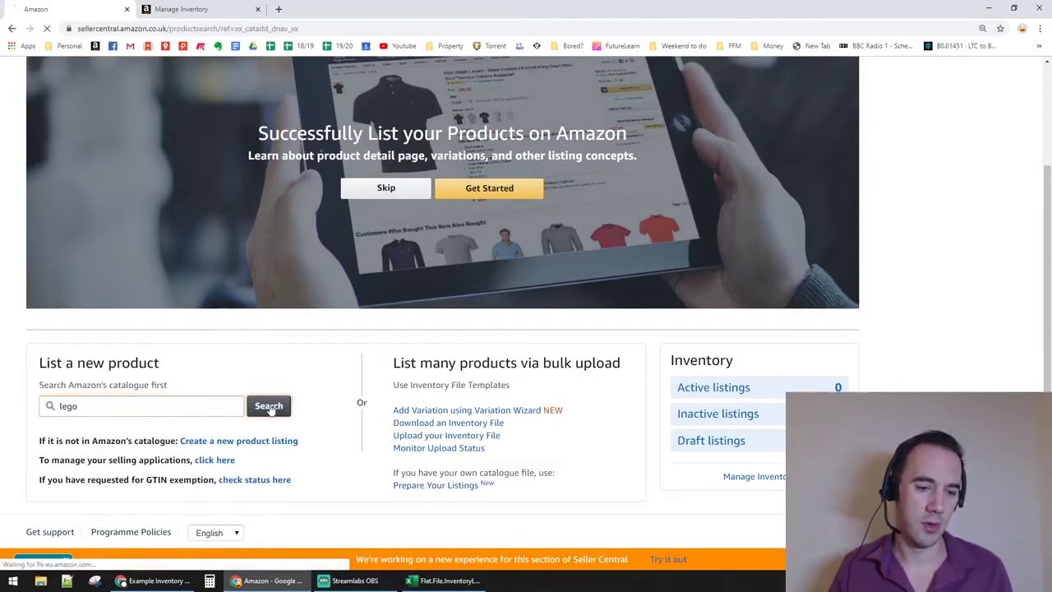
scroll(534, 334, "down", 2)
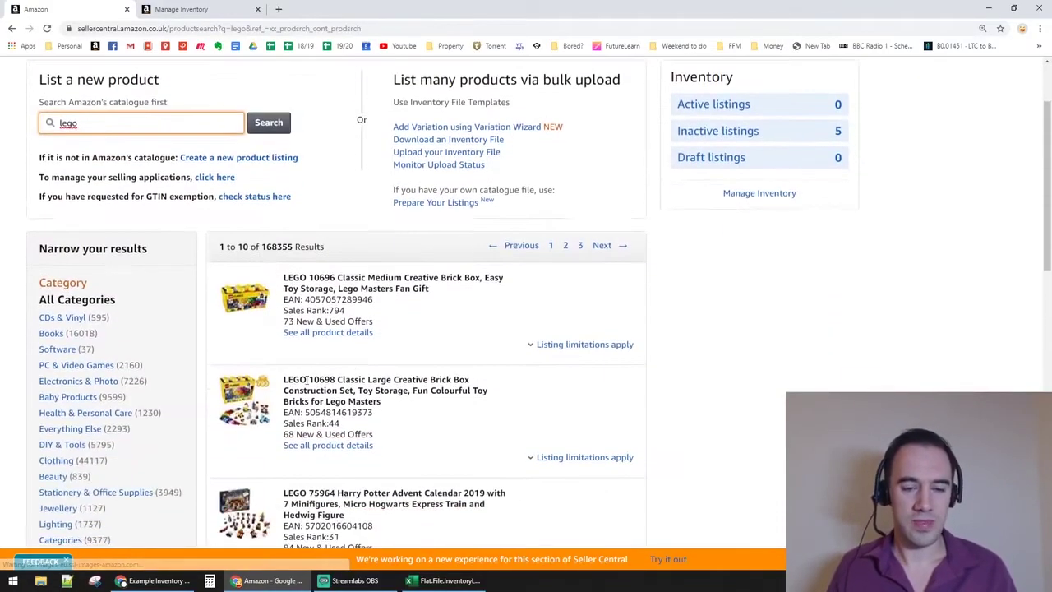
left_click(559, 345)
scroll(378, 343, "down", 10)
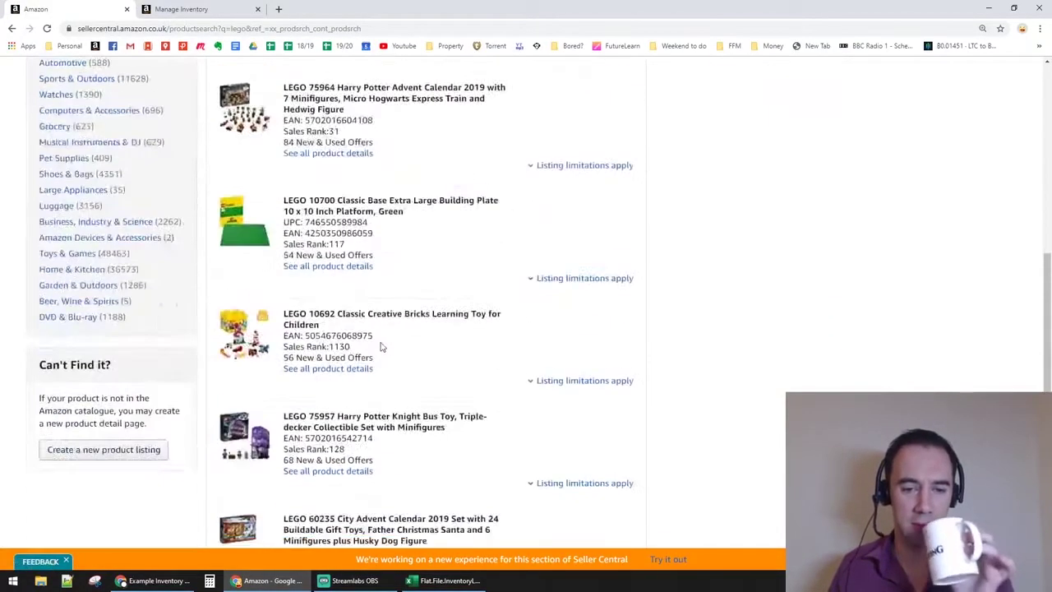
scroll(380, 347, "down", 1)
scroll(380, 347, "up", 15)
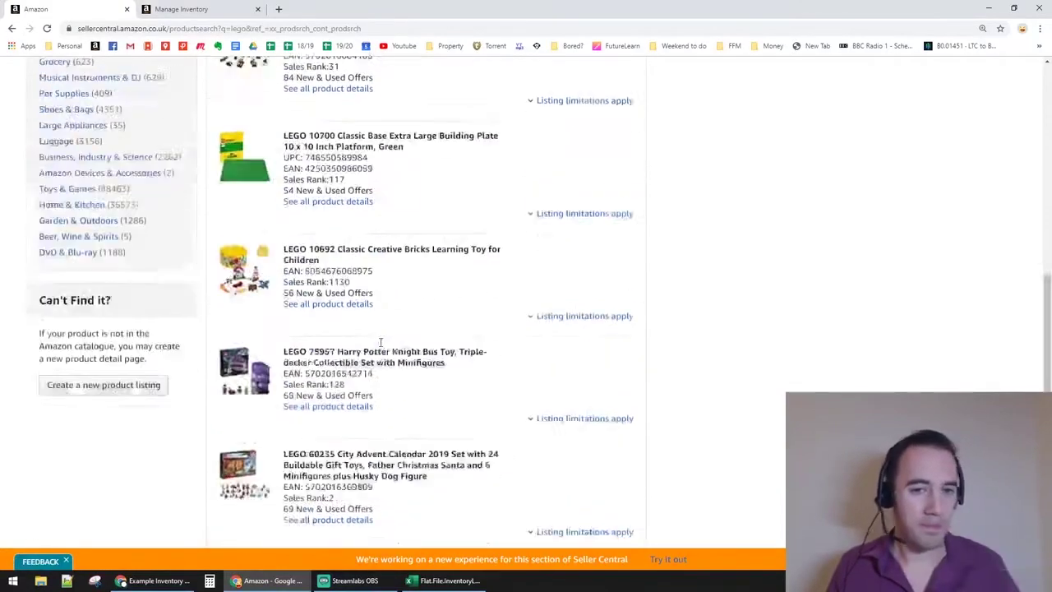
- Look through the second page of lego results and show the variations of LEGO Dimensions
left_click(604, 355)
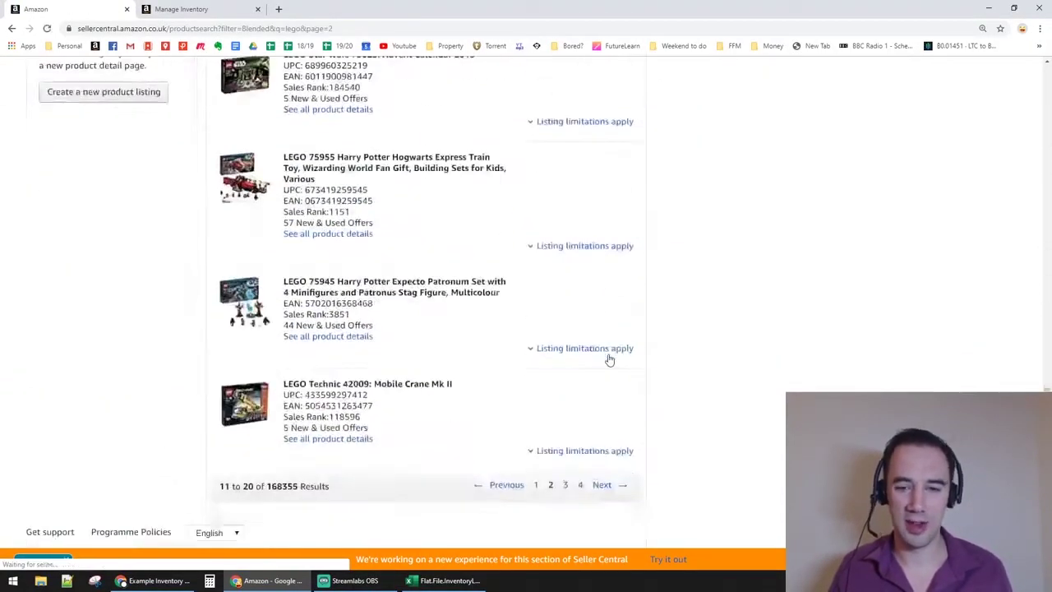
scroll(606, 359, "up", 8)
left_click(583, 211)
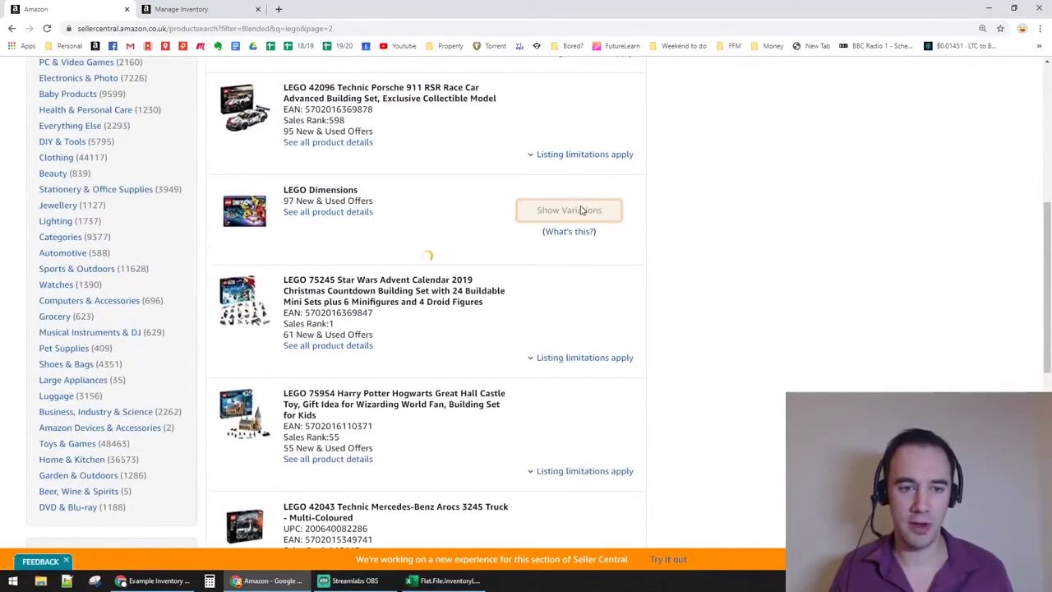
scroll(580, 211, "down", 5)
scroll(579, 210, "down", 3)
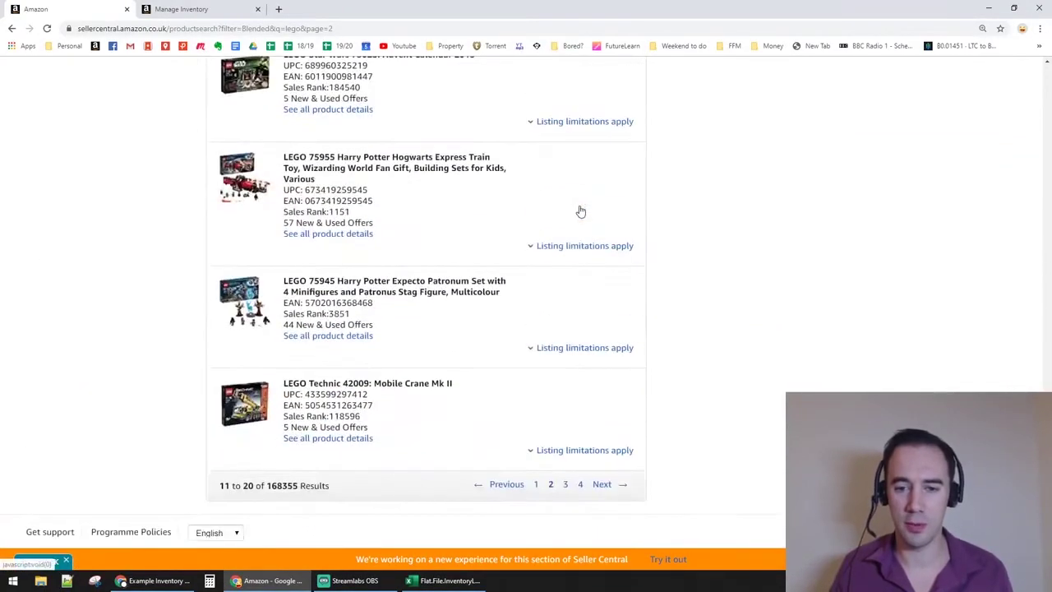
scroll(578, 209, "up", 20)
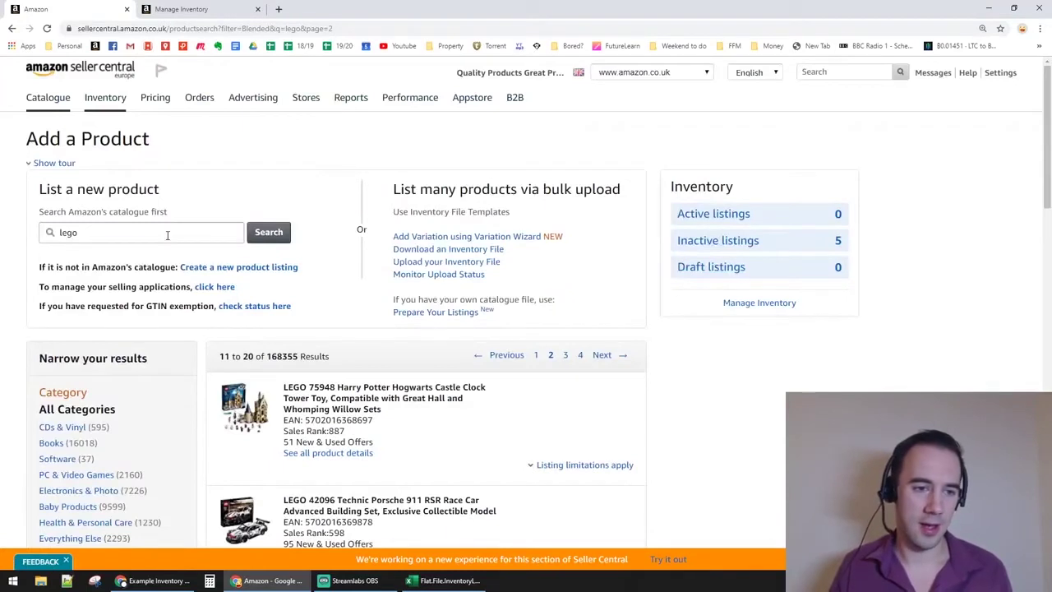
double_click(167, 235)
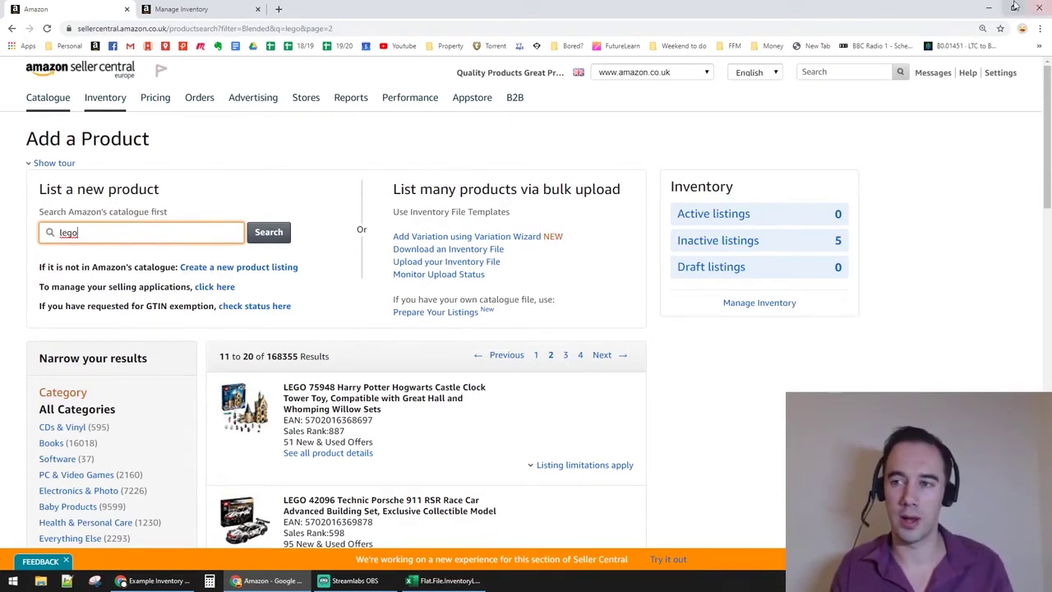
- Switch to the Example Inventory Loader sheet and inspect the formula behind product1's price in New Listings Import
left_click(186, 581)
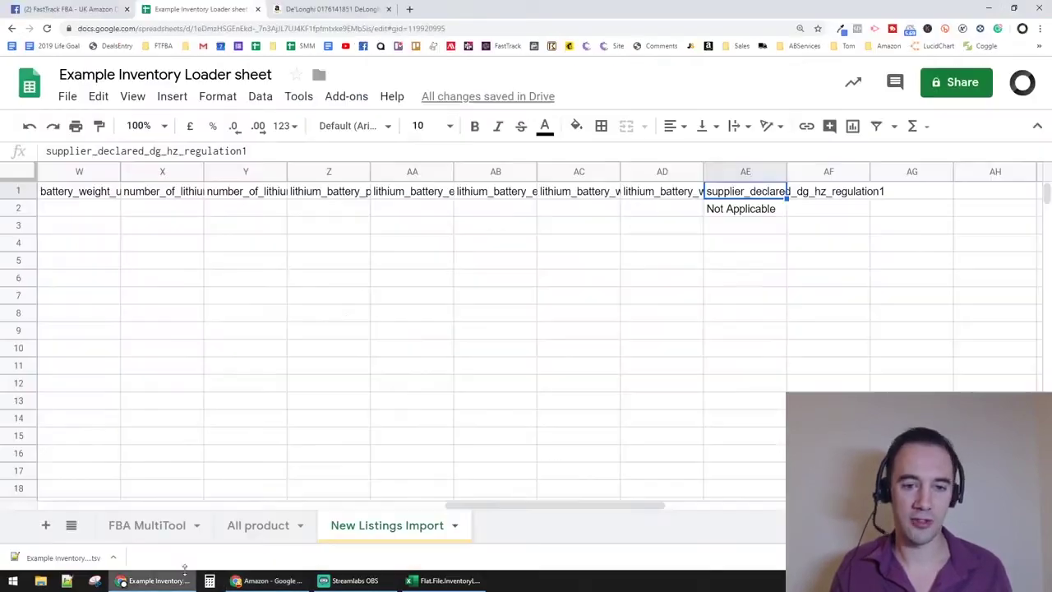
left_click(441, 285)
key("Left")
key("Left")
key("Left")
key("Left")
key("Left")
key("Left")
key("Left")
key("Left")
key("Left")
key("Left")
key("Left")
key("Left")
key("Left")
key("Left")
key("Left")
key("Left")
key("Left")
key("Left")
key("Left")
key("Left")
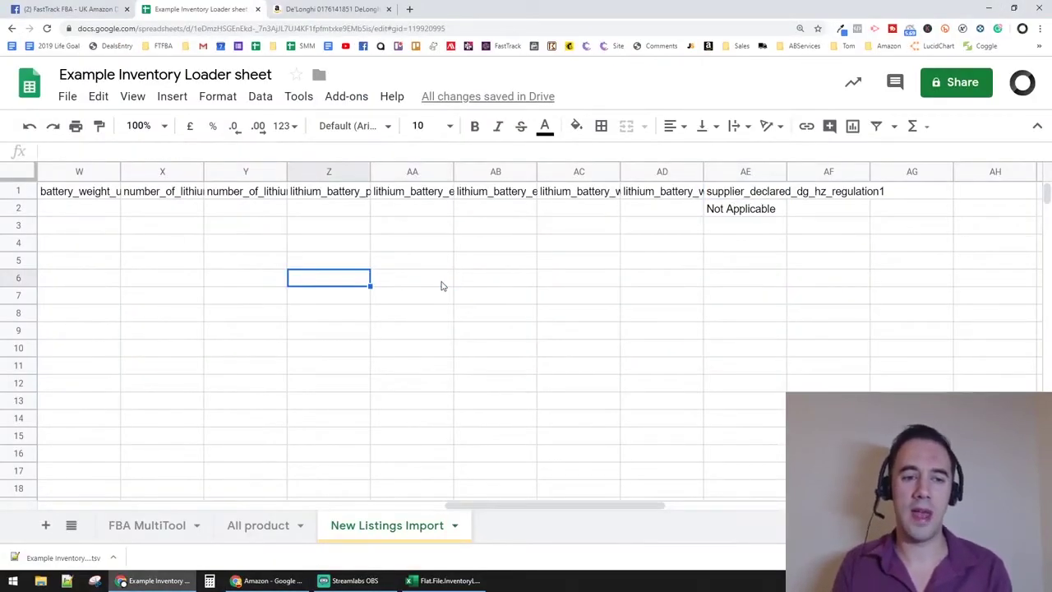
key("Left")
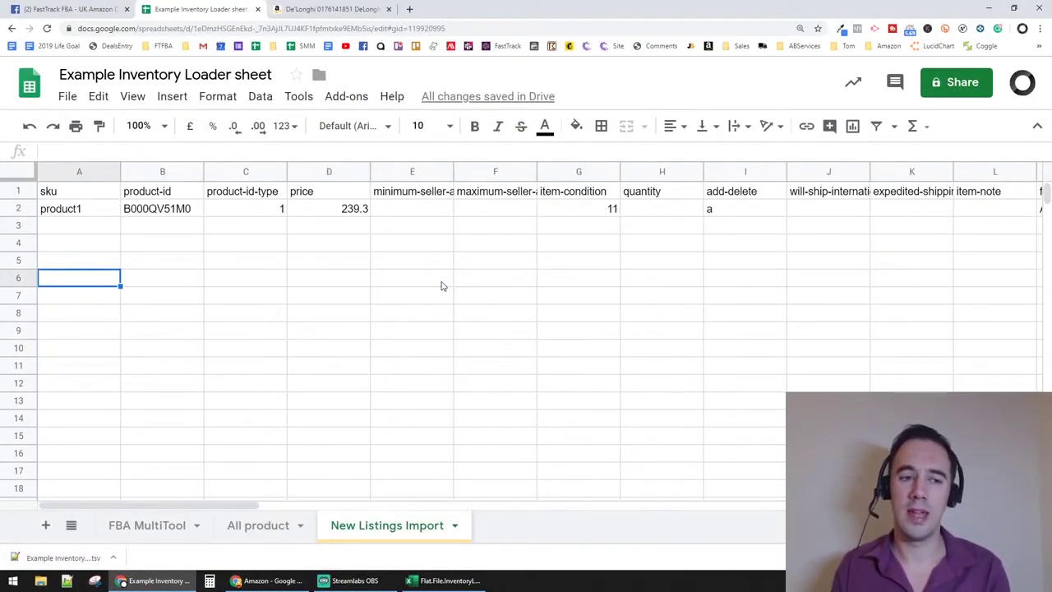
key("Up")
key("Up")
key("Up")
key("Up")
key("Right")
key("Right")
key("Right")
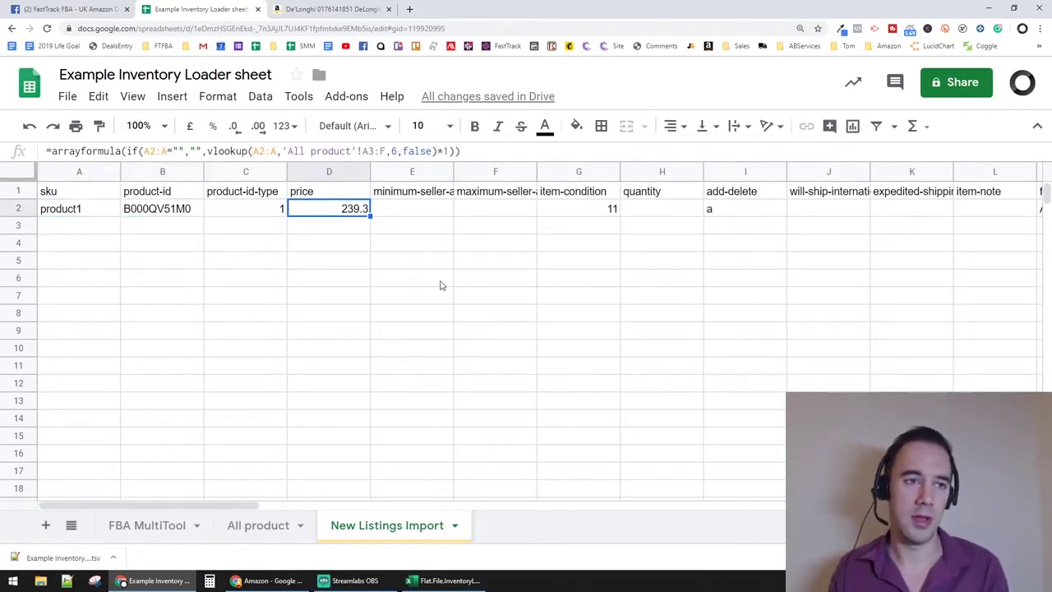
- From the De'Longhi toaster page, open the two related red Brilliante kettles in new tabs and get the KBJ3001R kettle's ASIN, B071G688FM
left_click(317, 9)
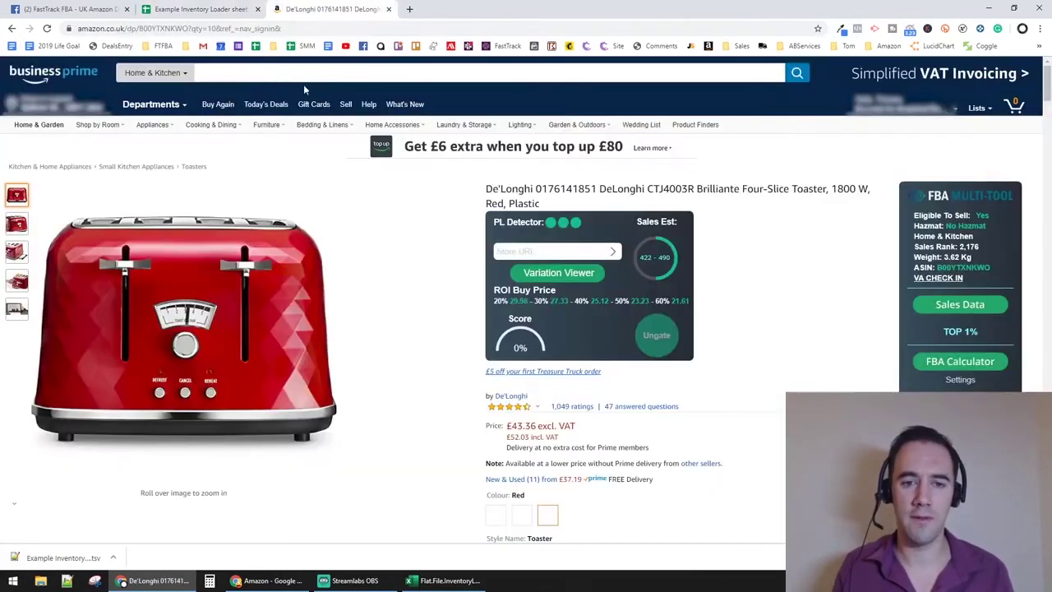
scroll(173, 312, "down", 15)
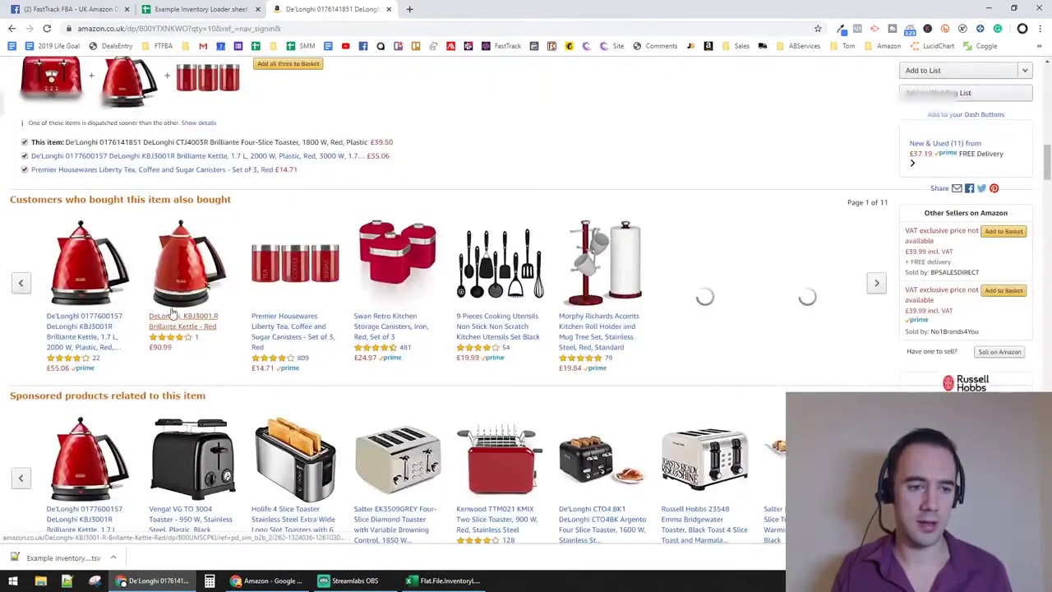
middle_click(175, 277)
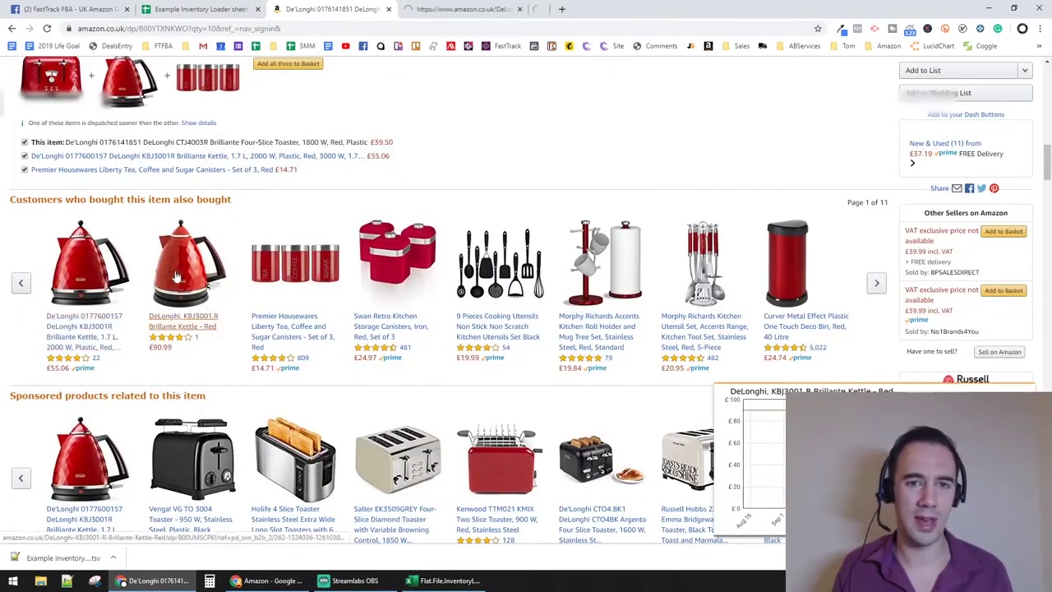
middle_click(175, 276)
left_click(465, 9)
left_click(347, 30)
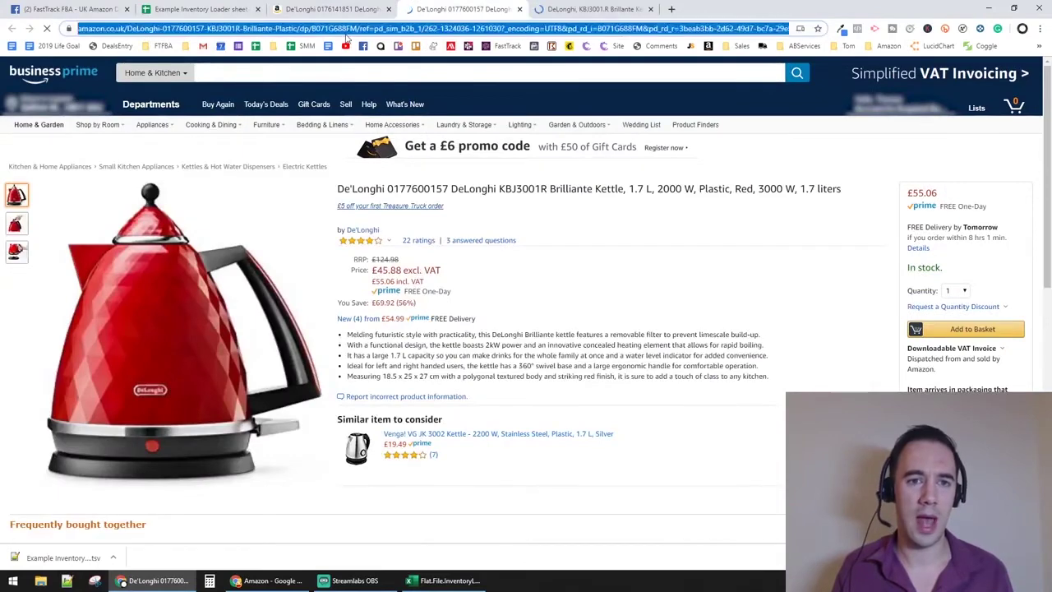
- Search Seller Central's catalogue for B071G688FM and check the listing limitations of the De'Longhi kettle
left_click(268, 580)
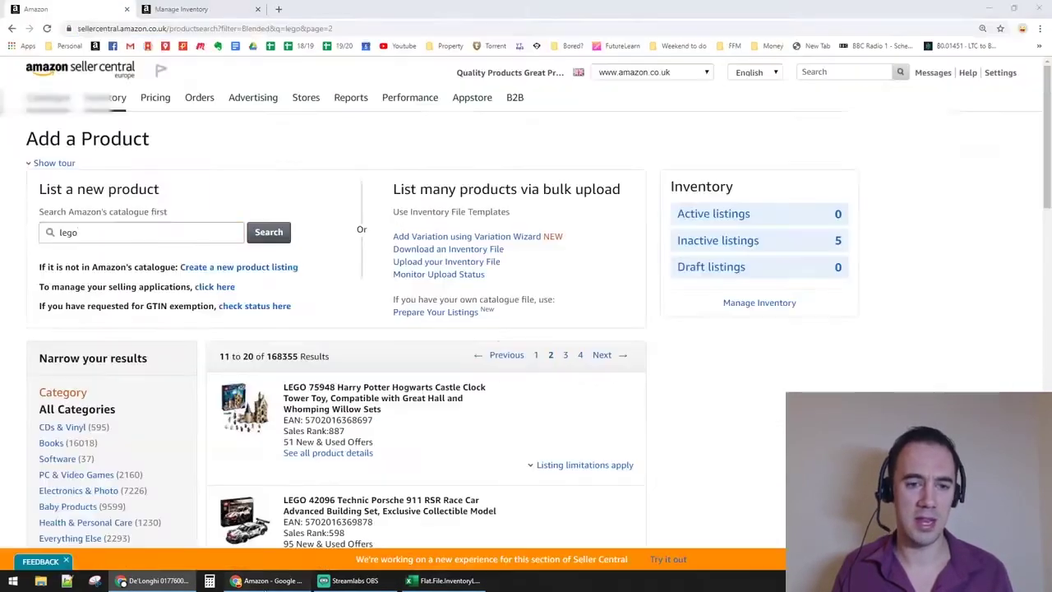
key("ctrl+a")
type("B071G688FM")
left_click(269, 232)
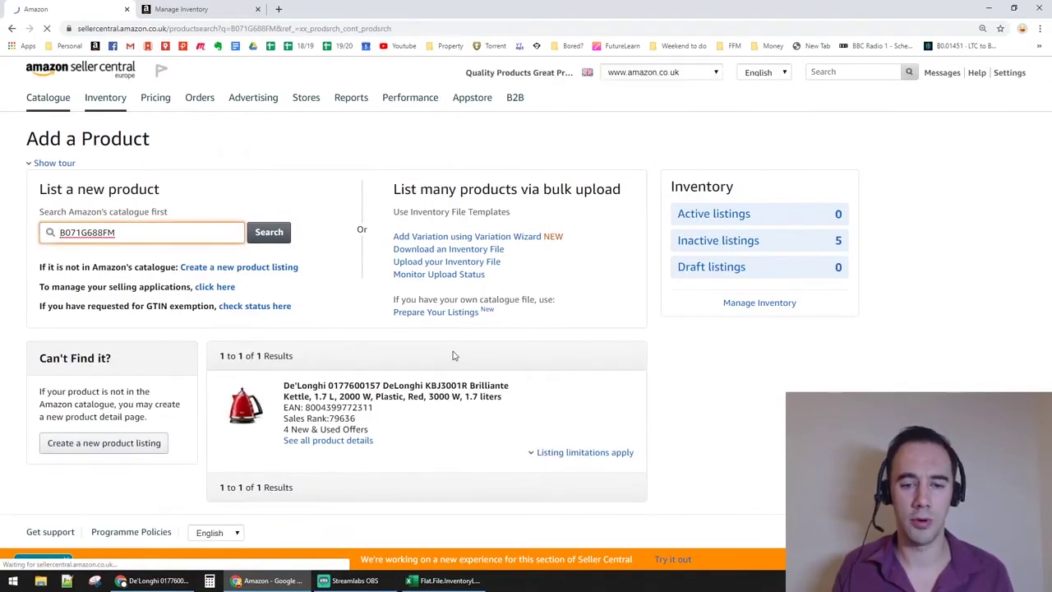
left_click(558, 453)
scroll(556, 453, "down", 2)
scroll(430, 389, "up", 2)
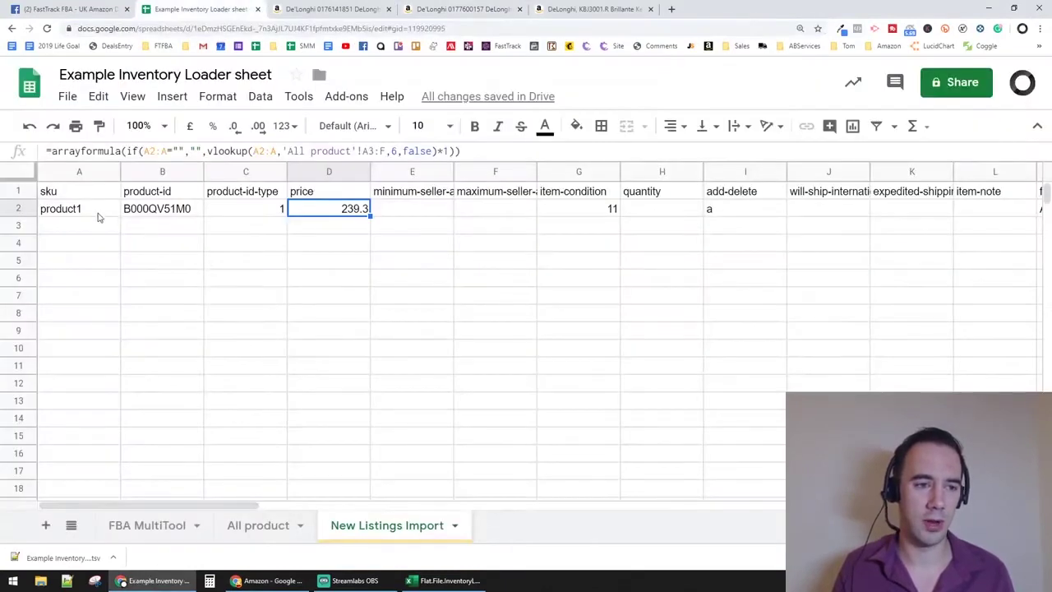
- Try entering B071G688FM as the sku in row 3 of New Listings Import, and clear the cell again
left_click(97, 212)
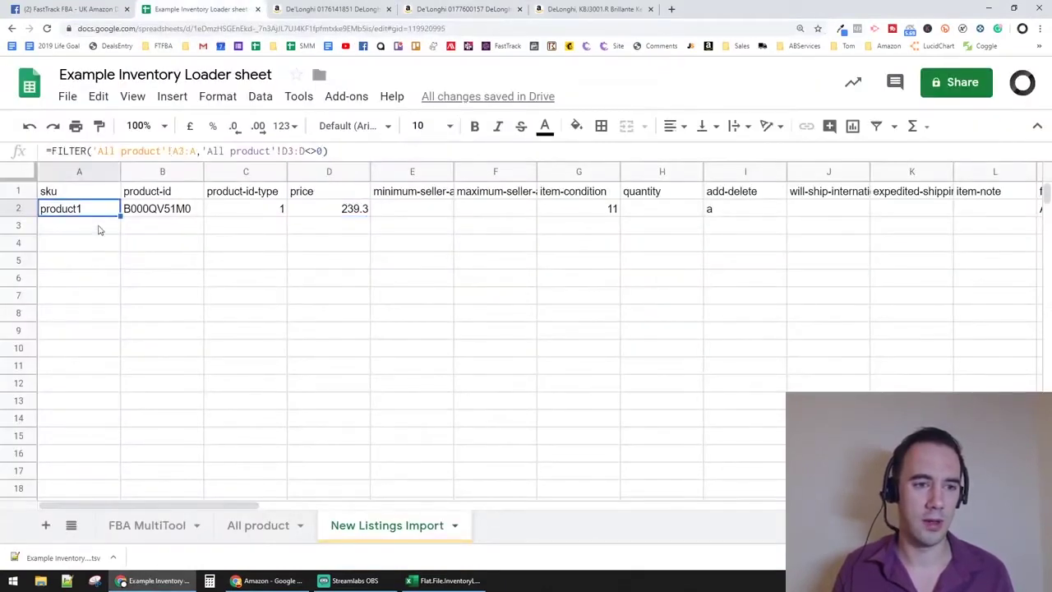
left_click(114, 231)
type("B071G688FM")
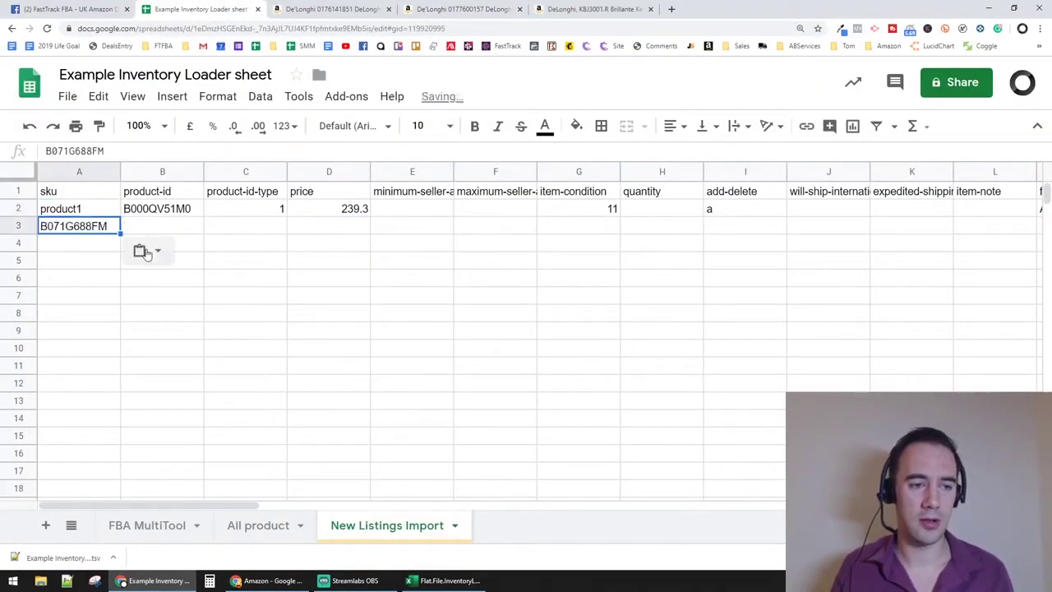
left_click(113, 214)
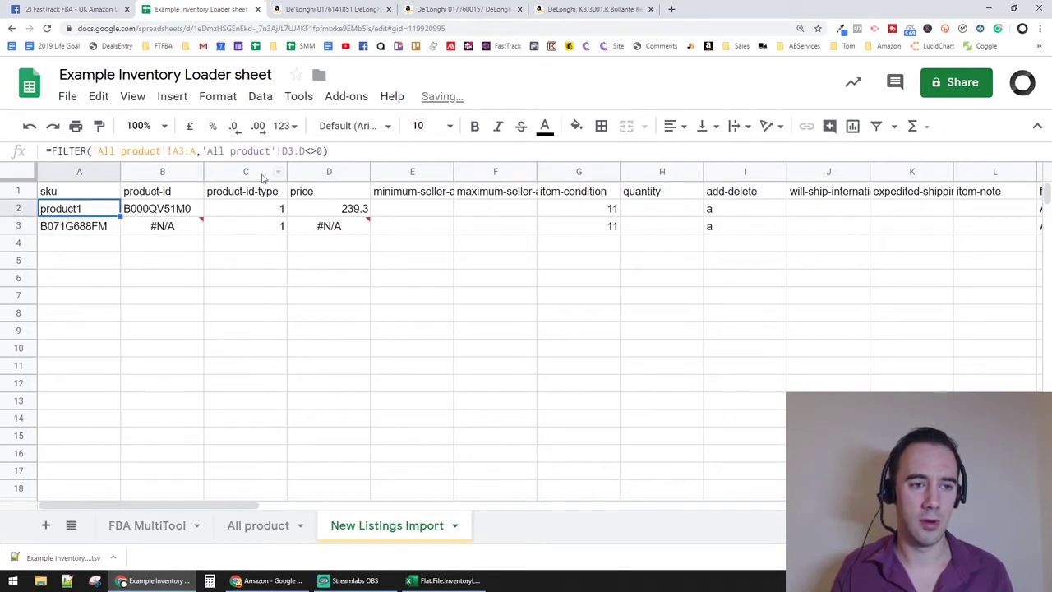
left_click(78, 226)
key("Delete")
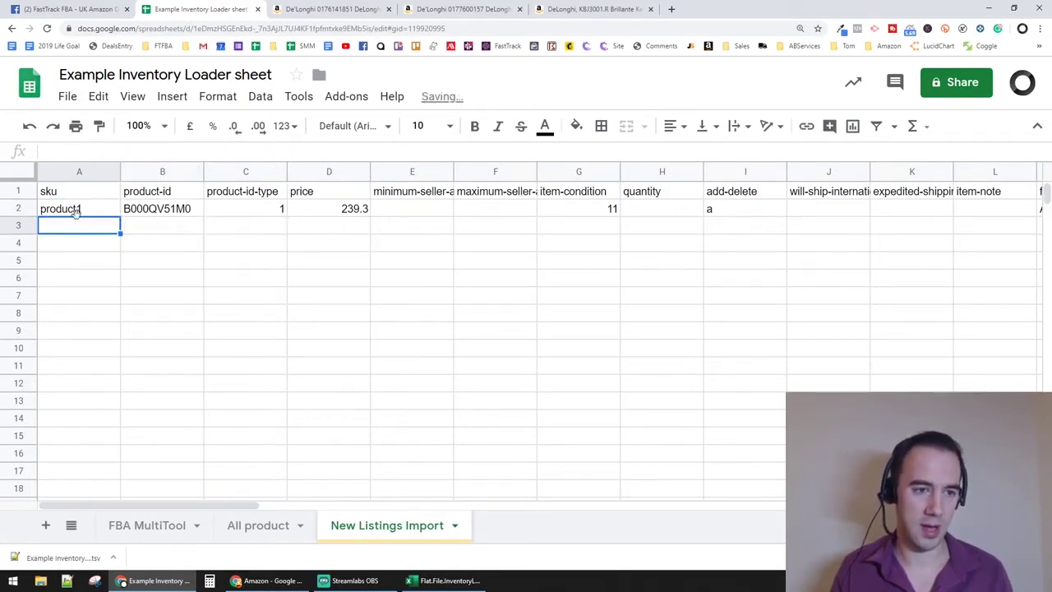
- In the All product sheet, replace product1's ASIN with B071G688FM
left_click(250, 528)
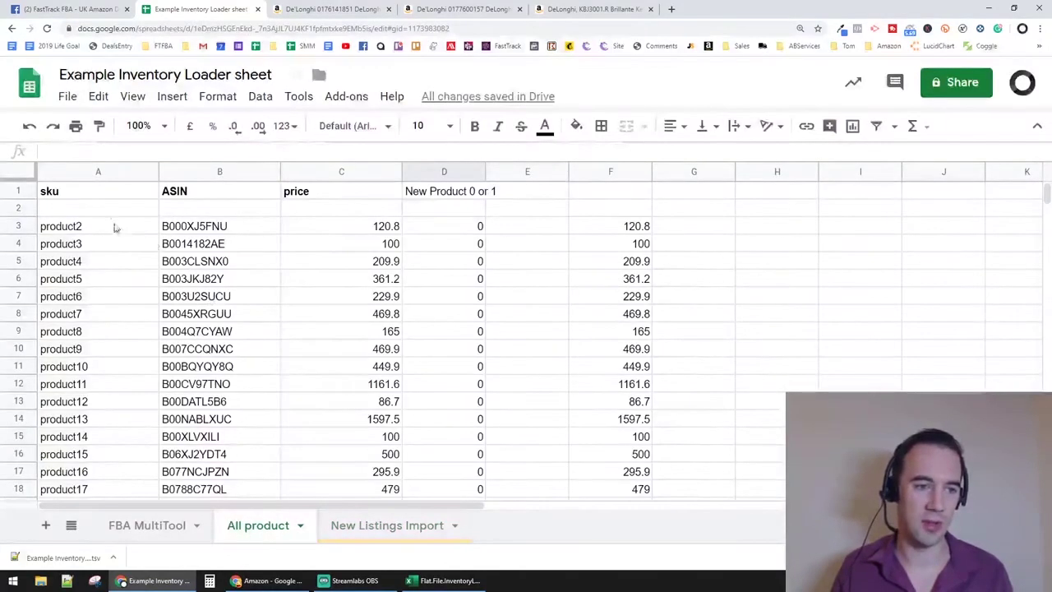
scroll(112, 243, "down", 4)
scroll(102, 366, "up", 1)
left_click(195, 371)
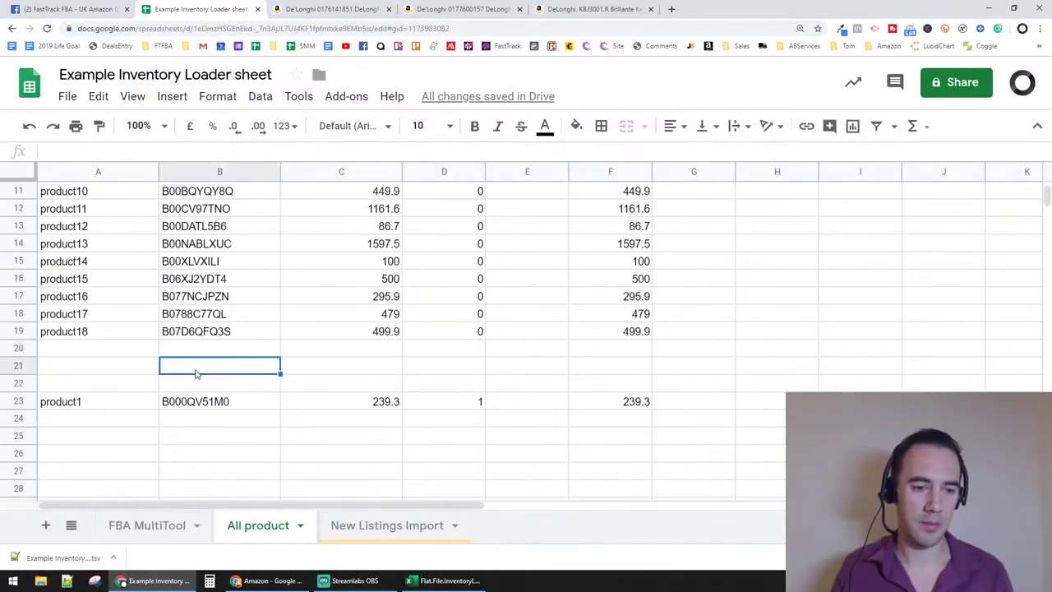
left_click(203, 401)
type("B071G688FM")
left_click(246, 470)
- Return to New Listings Import and inspect the product-id and product-id-type cells of the product1 row
left_click(375, 530)
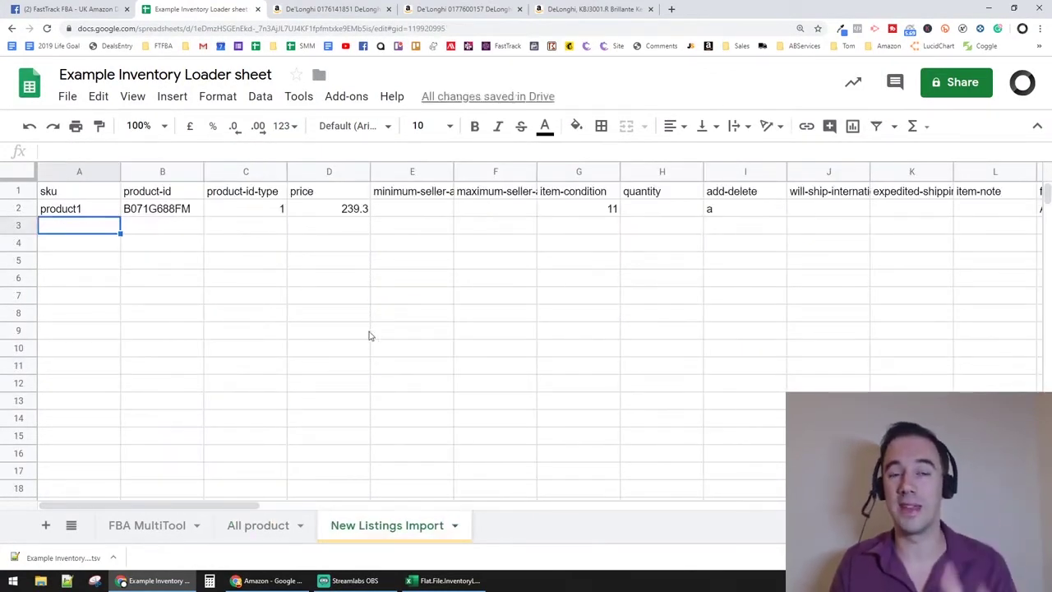
left_click(254, 212)
left_click(176, 213)
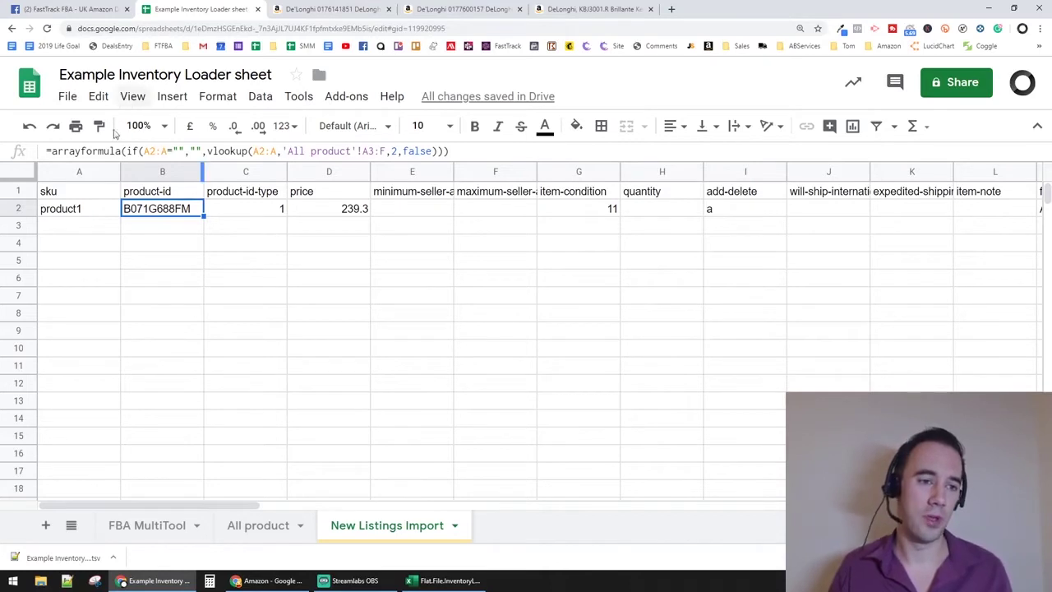
left_click(201, 263)
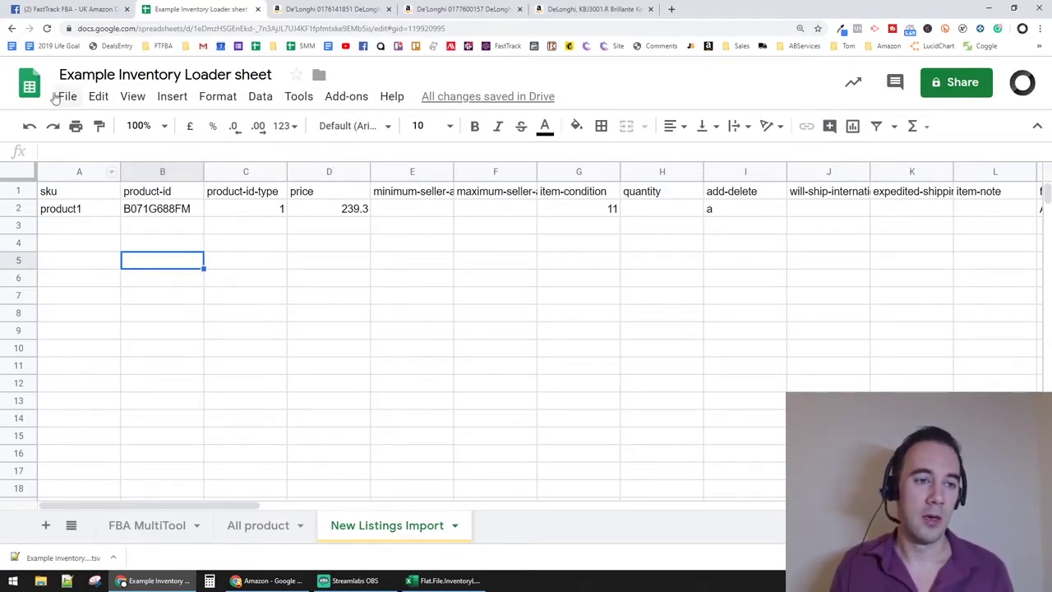
left_click(264, 249)
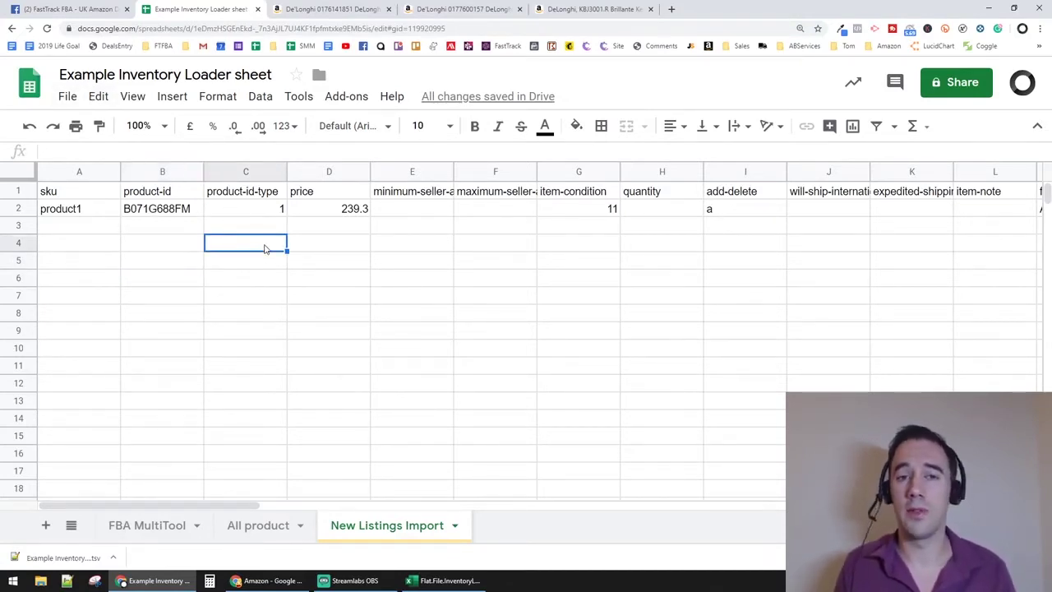
- Switch to Excel and enable editing of the Flat.File.InventoryLoader.uk (1) workbook
left_click(436, 583)
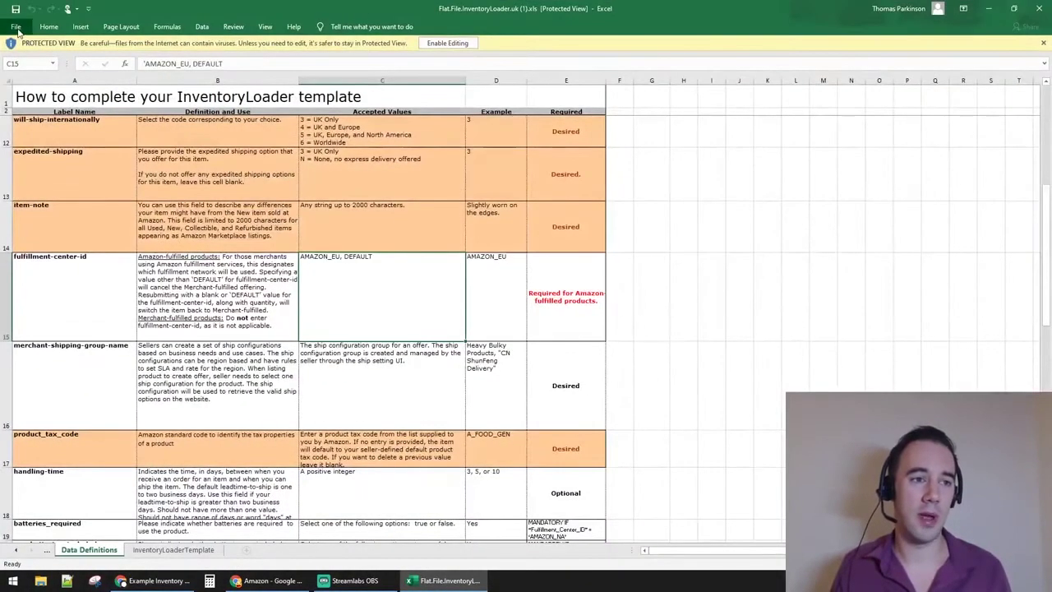
left_click(16, 26)
left_click(129, 155)
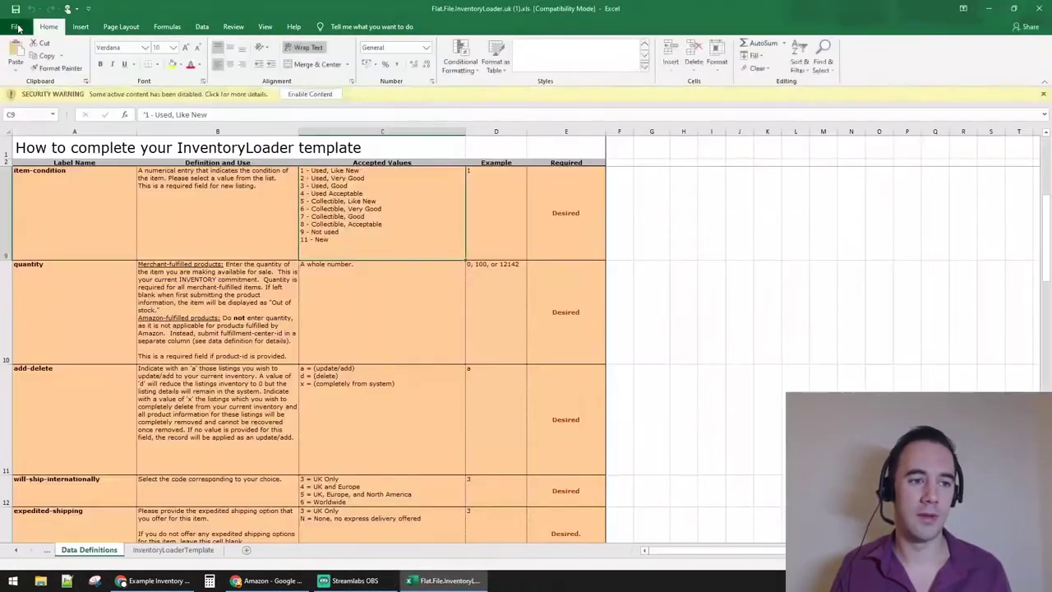
- Review the file types for saving the workbook in Downloads, keep Excel 97-2003 Workbook (*.xls), and close the dialog and Excel window without saving
left_click(15, 26)
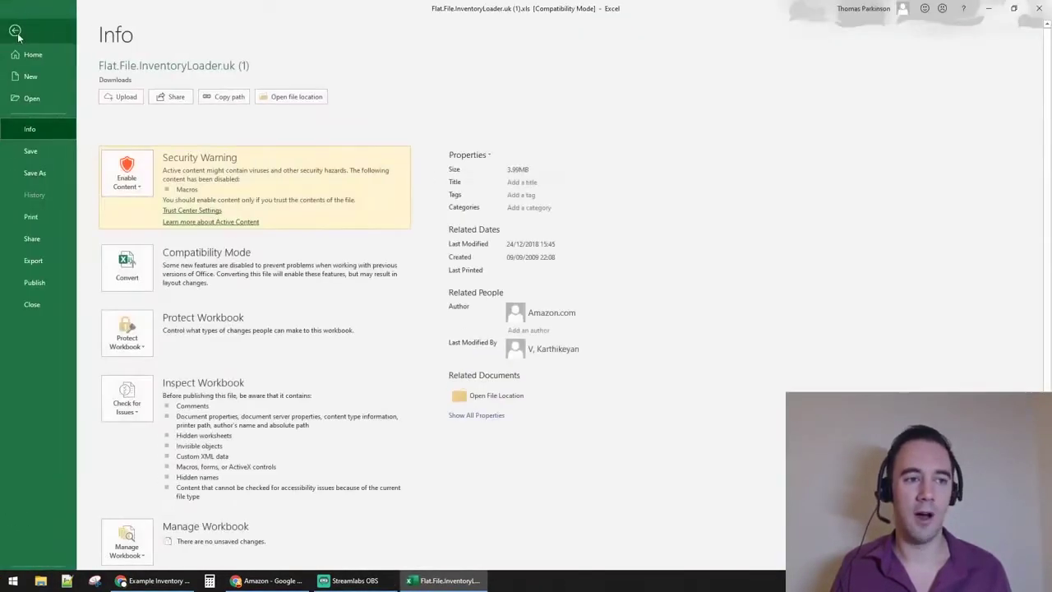
left_click(37, 172)
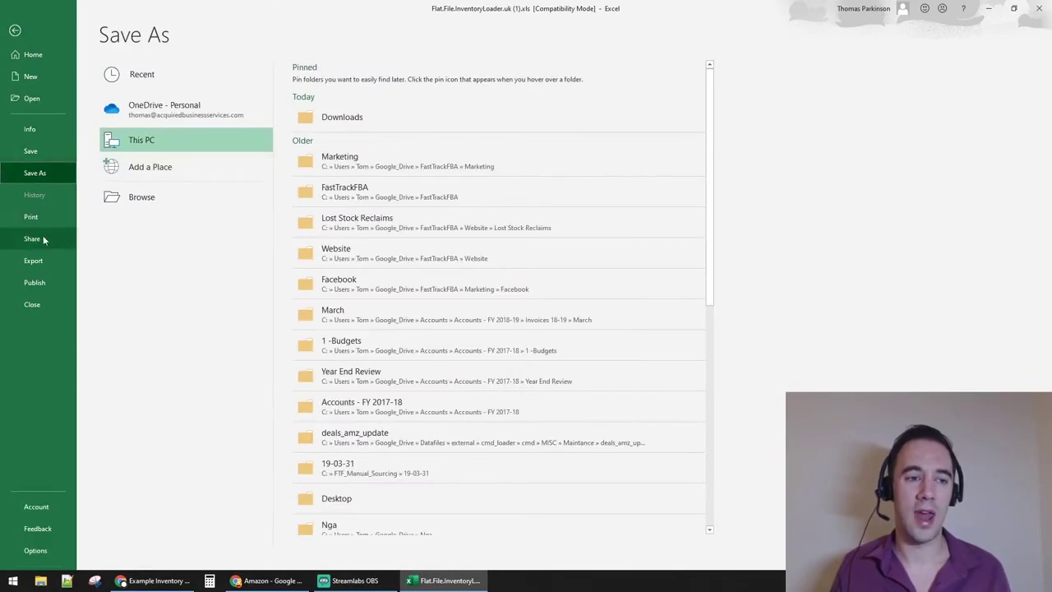
left_click(446, 115)
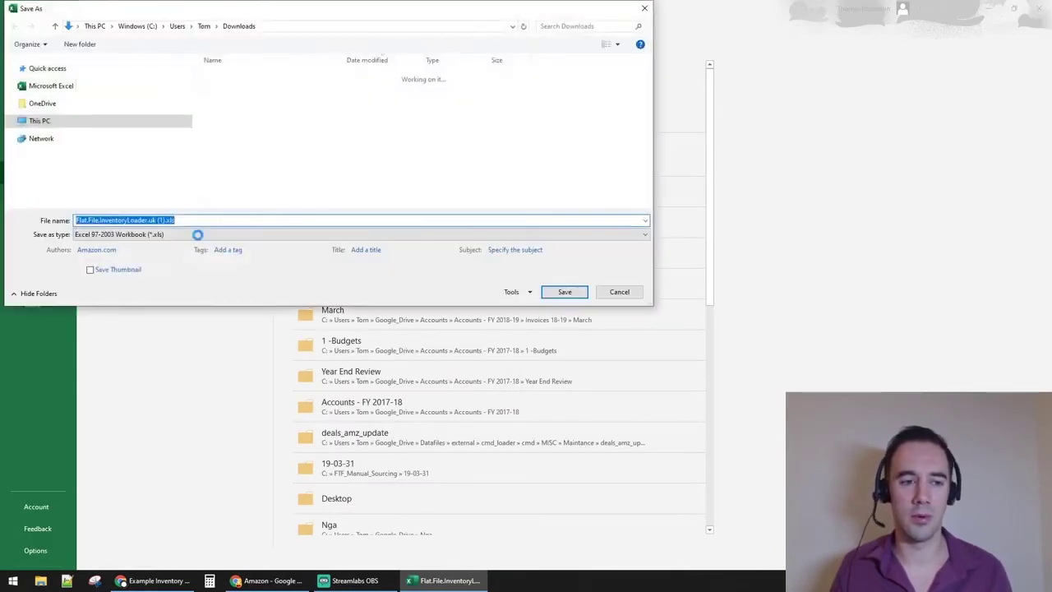
left_click(197, 234)
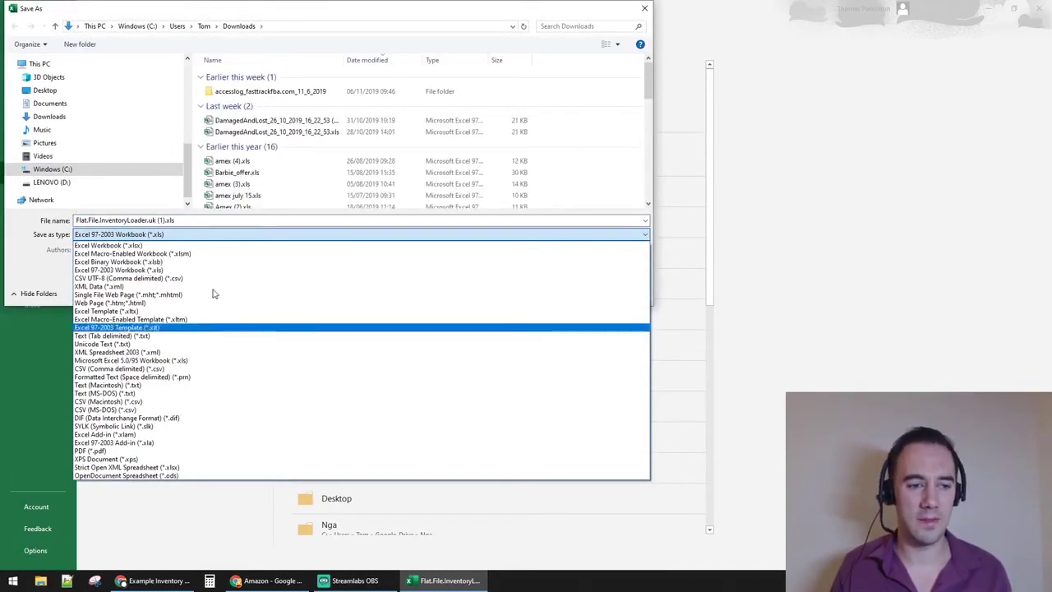
left_click(218, 271)
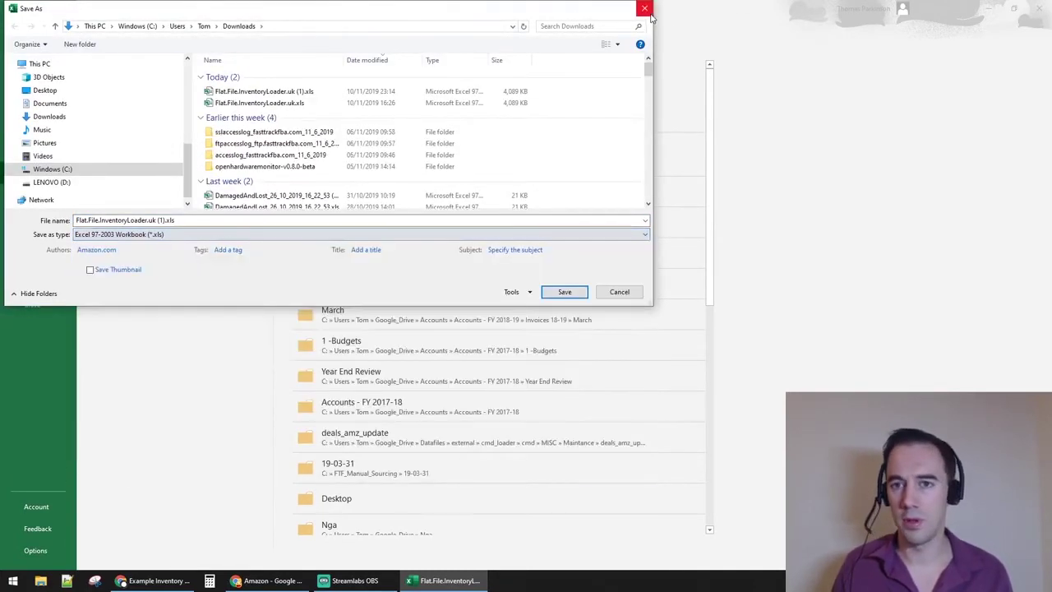
left_click(644, 9)
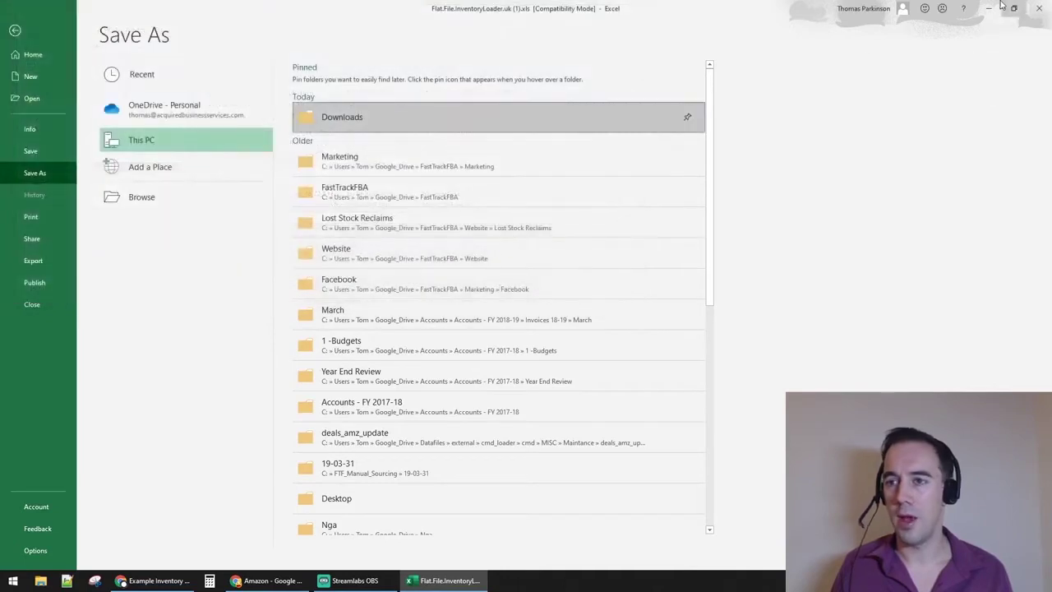
left_click(1000, 7)
- Download the New Listings Import sheet as comma-separated values (.csv) and as tab-separated values (.tsv)
left_click(68, 96)
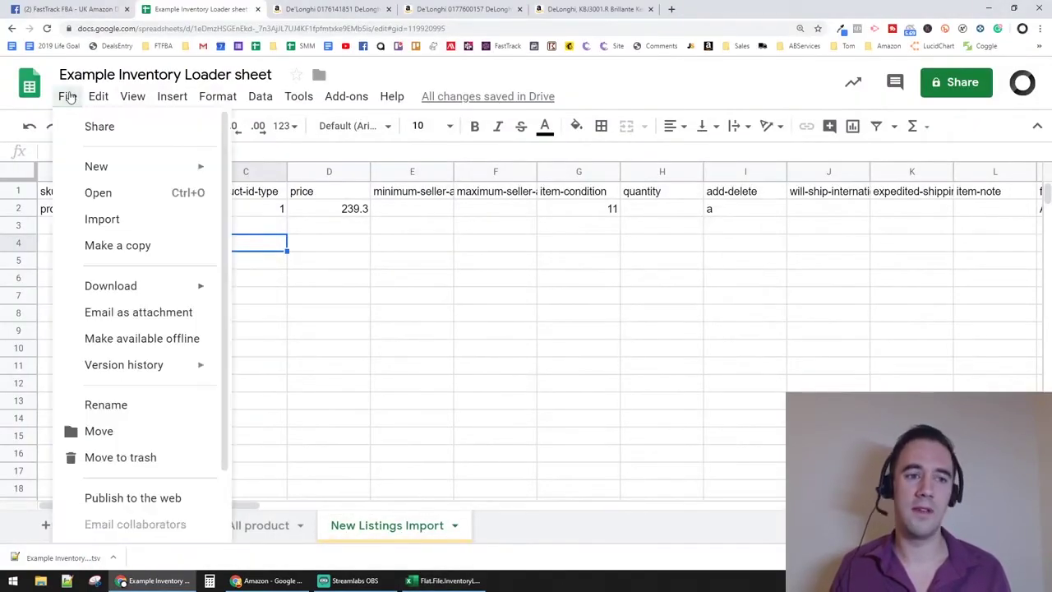
mouse_move(123, 286)
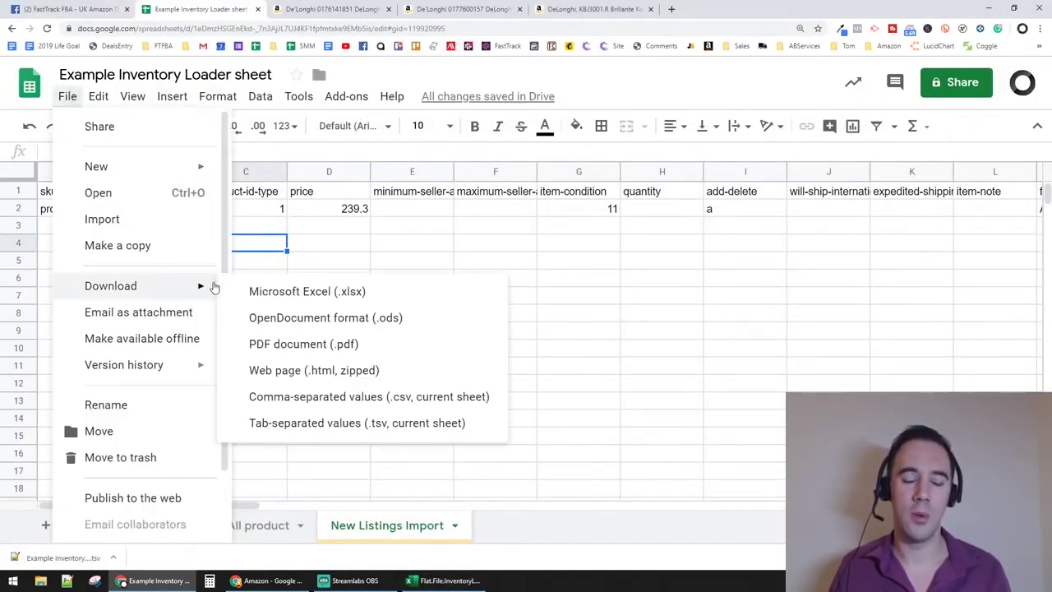
left_click(462, 398)
left_click(69, 97)
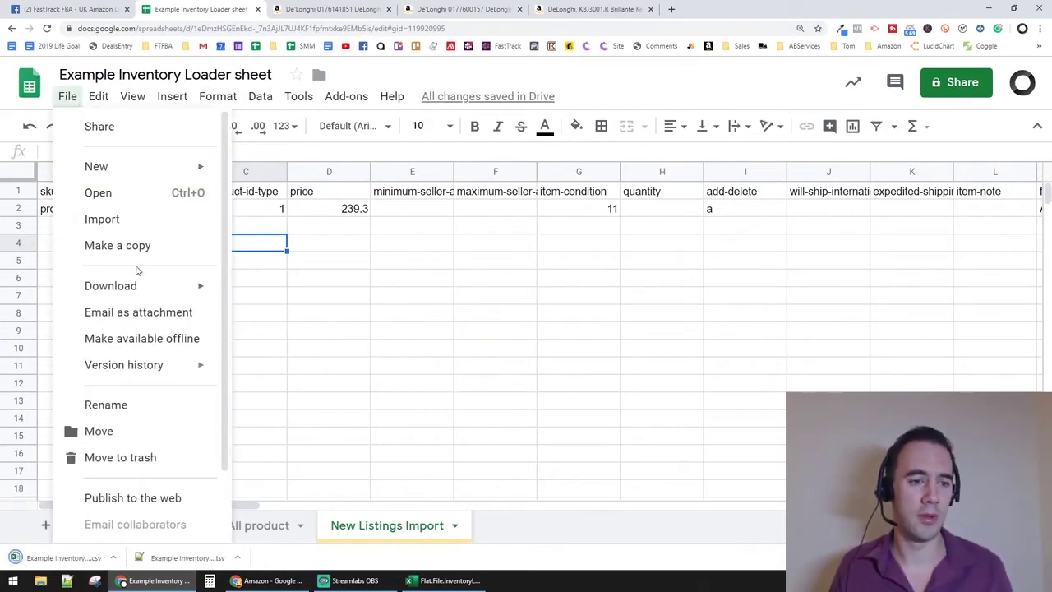
mouse_move(123, 285)
left_click(377, 426)
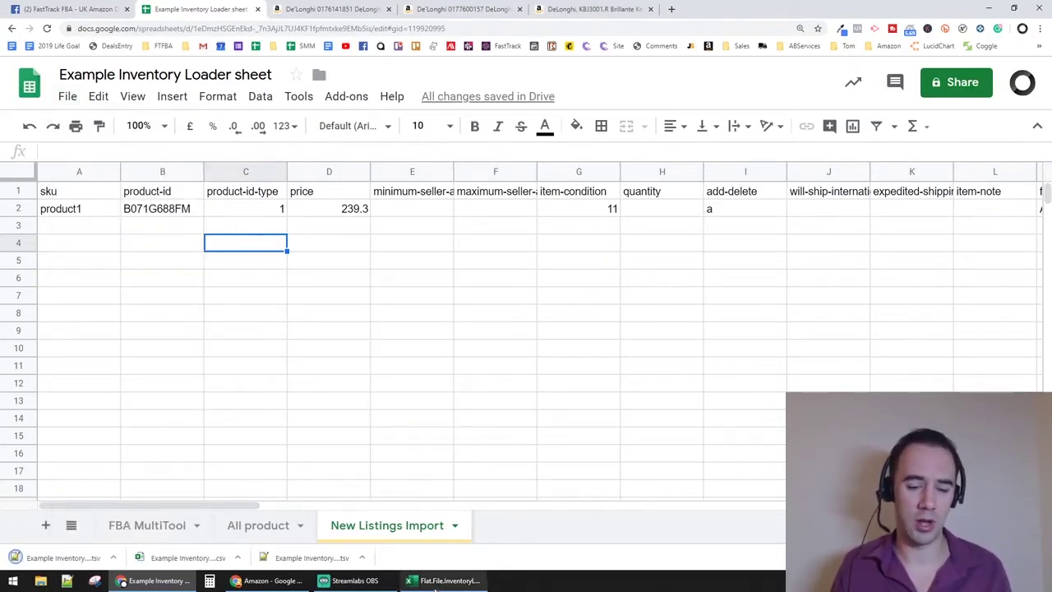
- Switch to Seller Central and open the bulk listing page for an existing product file through Add Products via Upload
mouse_move(288, 581)
left_click(177, 8)
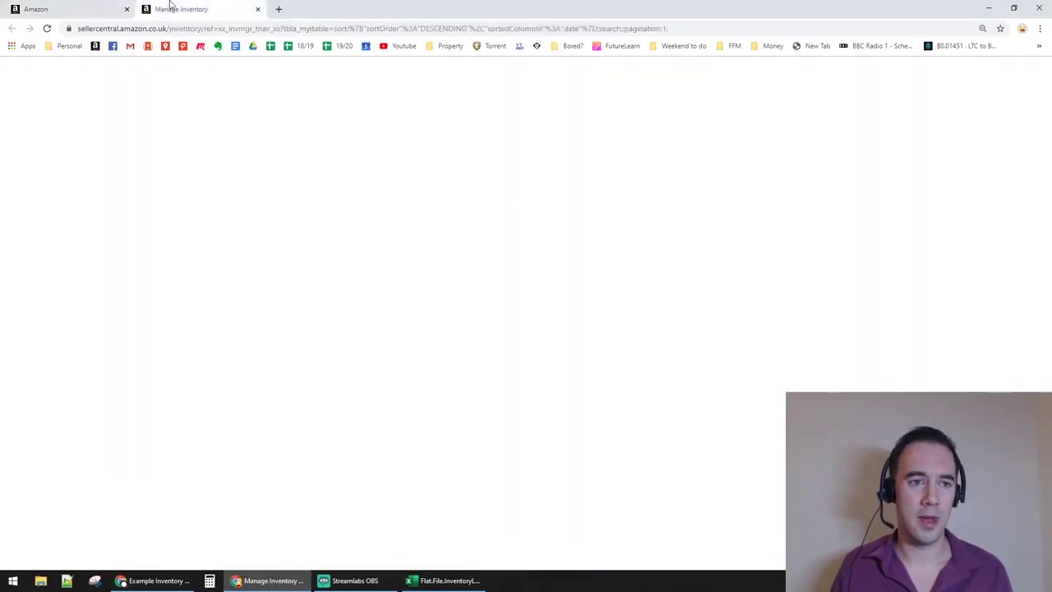
left_click(78, 8)
mouse_move(105, 97)
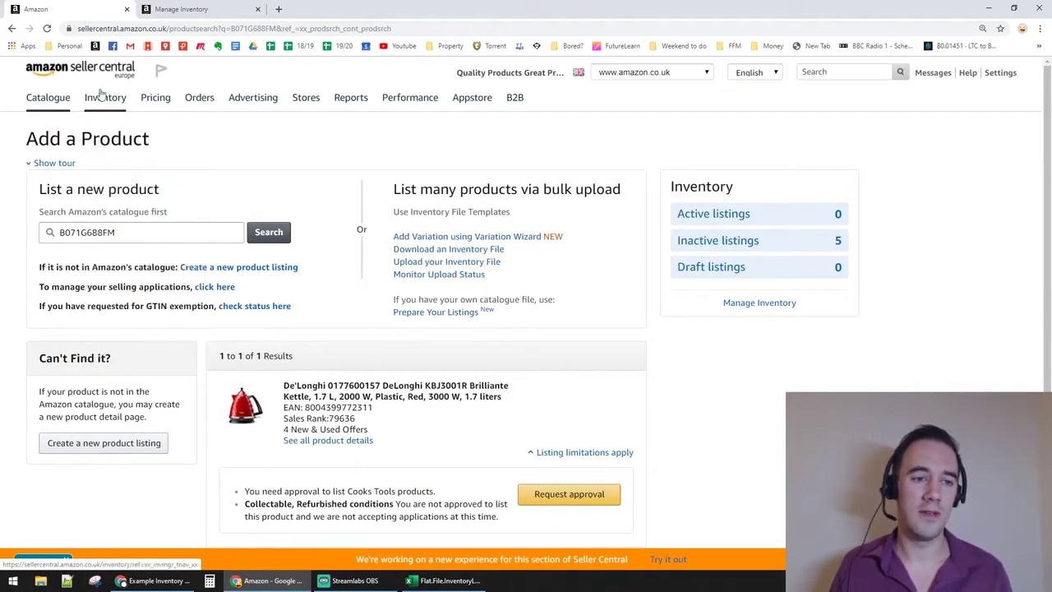
left_click(125, 243)
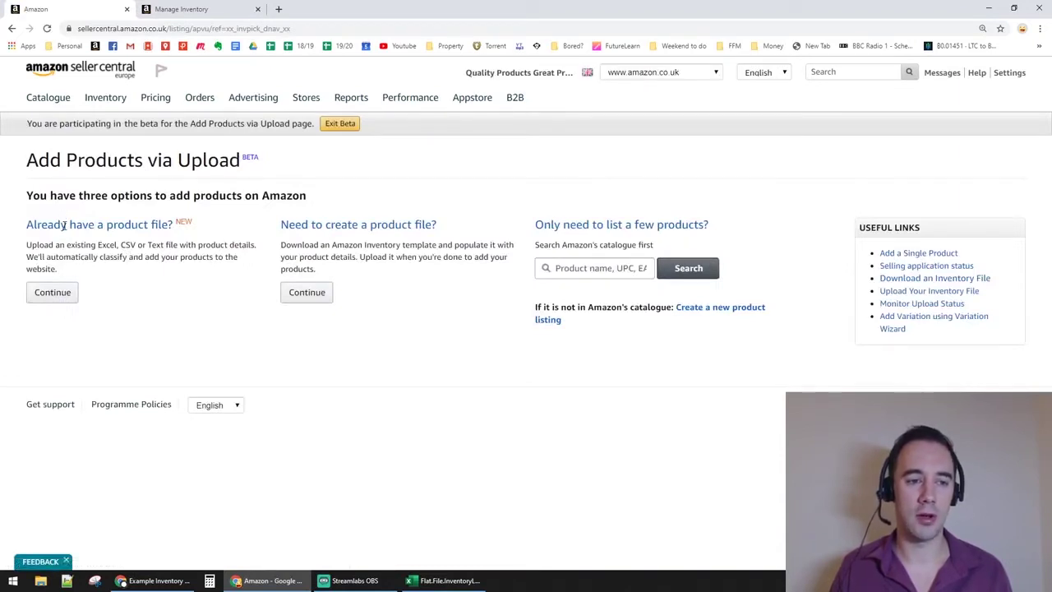
left_click_drag(64, 226, 178, 226)
left_click(156, 284)
left_click(46, 294)
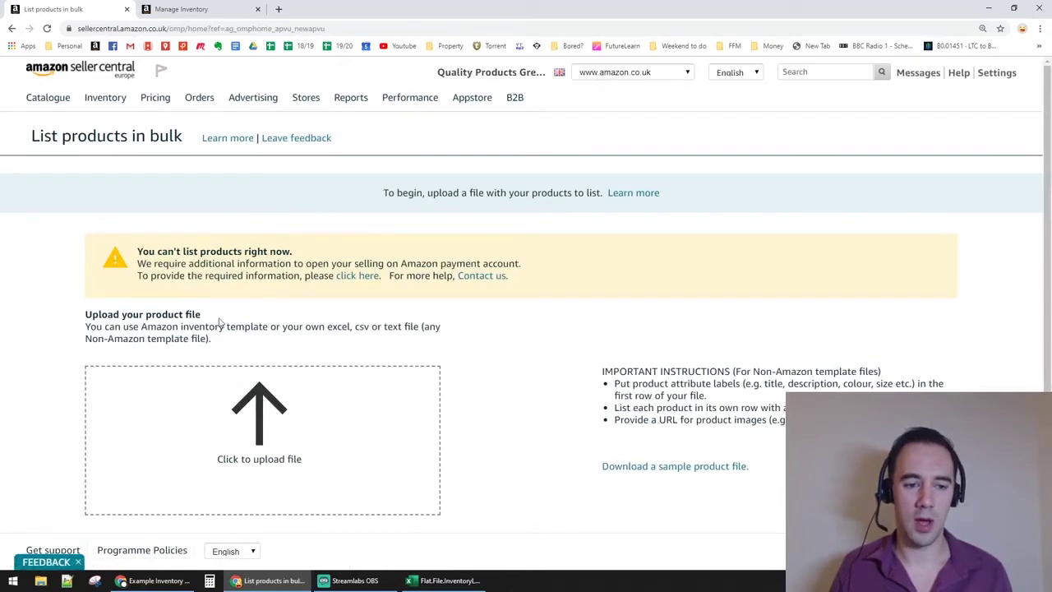
left_click_drag(108, 315, 184, 315)
left_click(210, 317)
scroll(211, 320, "down", 1)
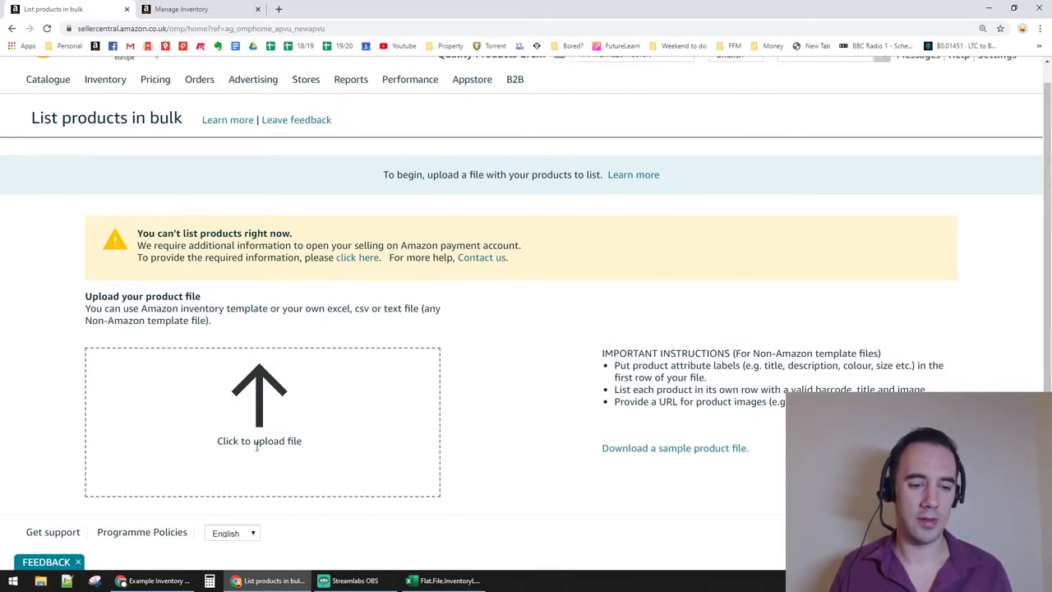
- Open the Downloads folder in File Explorer beside the bulk listing page and check the exported New Listings Import files
left_click(40, 580)
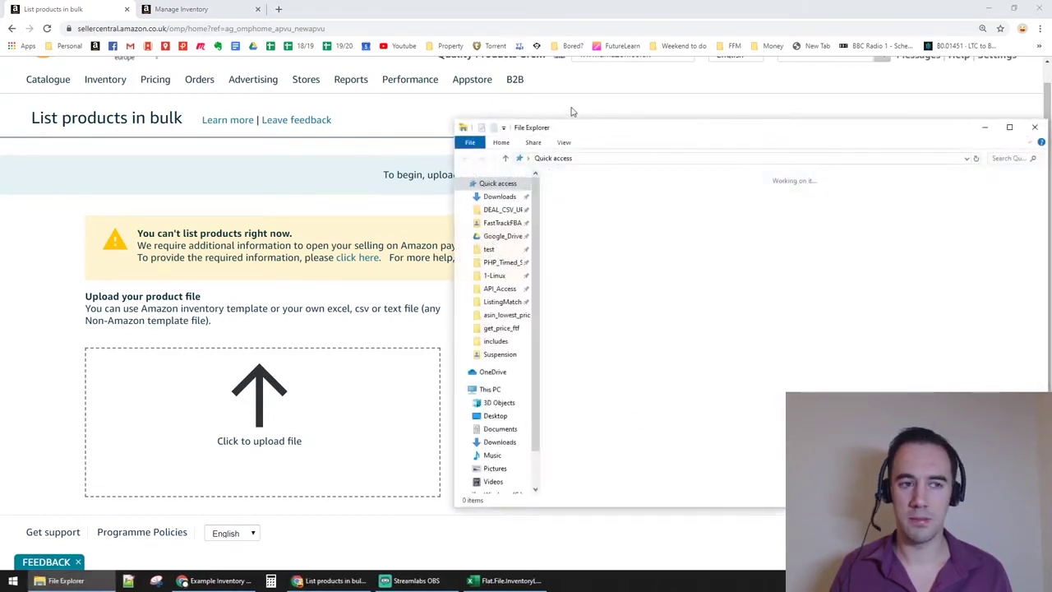
left_click(501, 196)
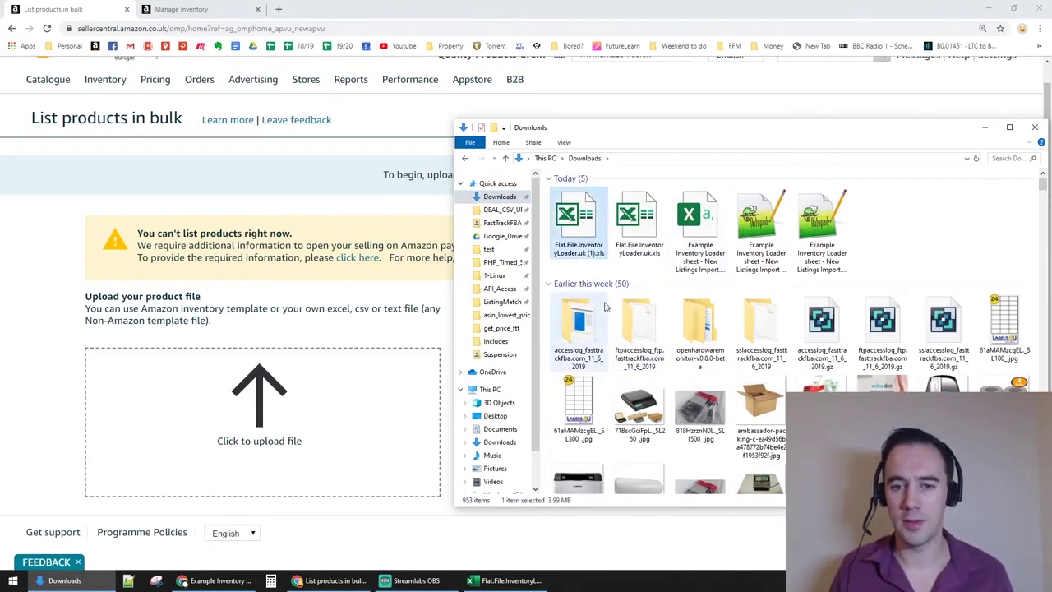
left_click(640, 218)
left_click(681, 206)
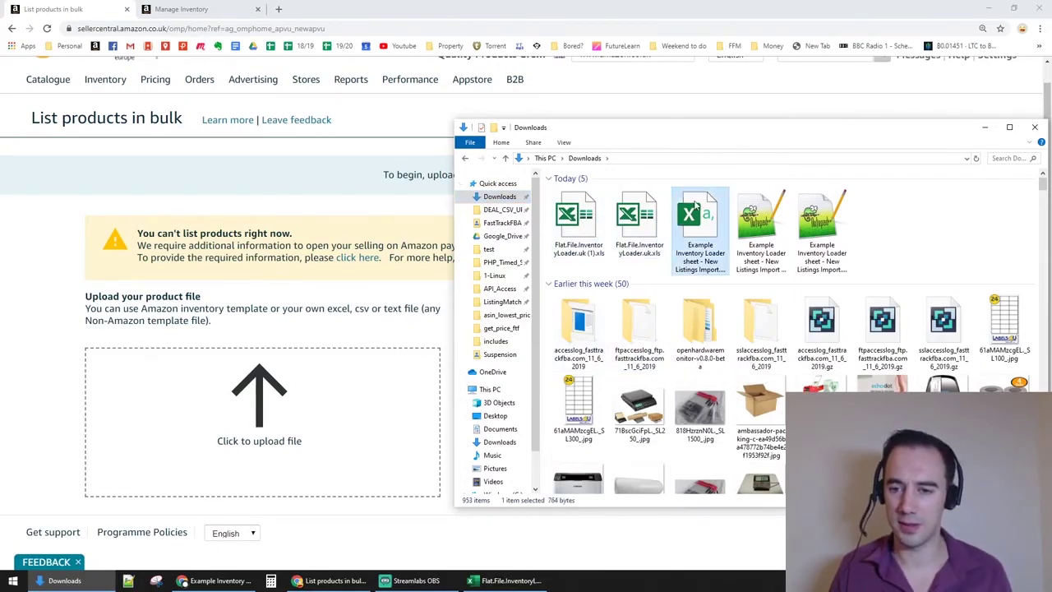
left_click(742, 209)
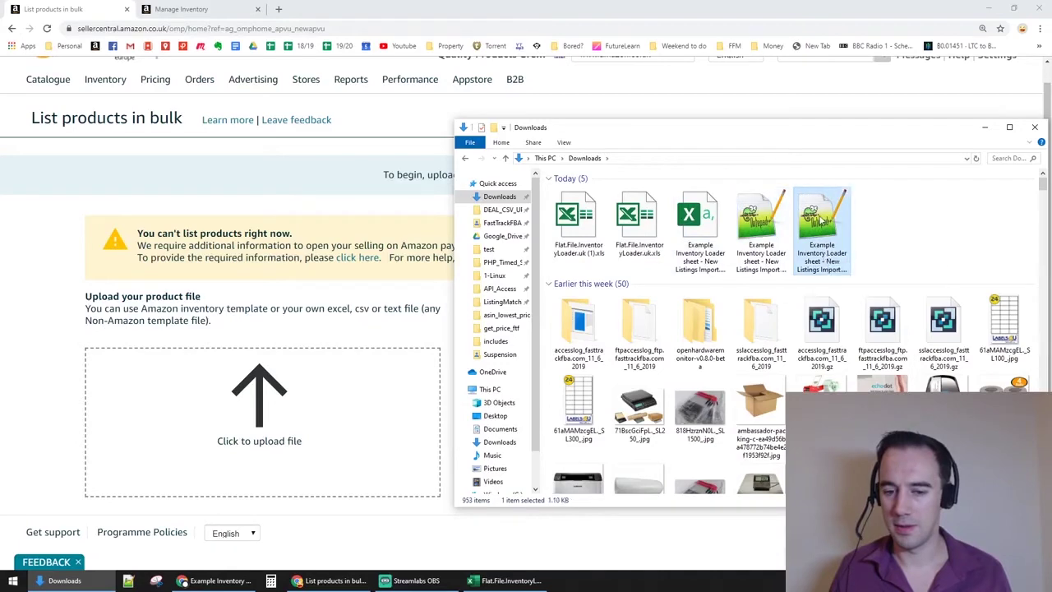
- Try to upload the New Listings Import CSV file in the product file area, and return to the bulk listing page
left_click(700, 222)
key("F2")
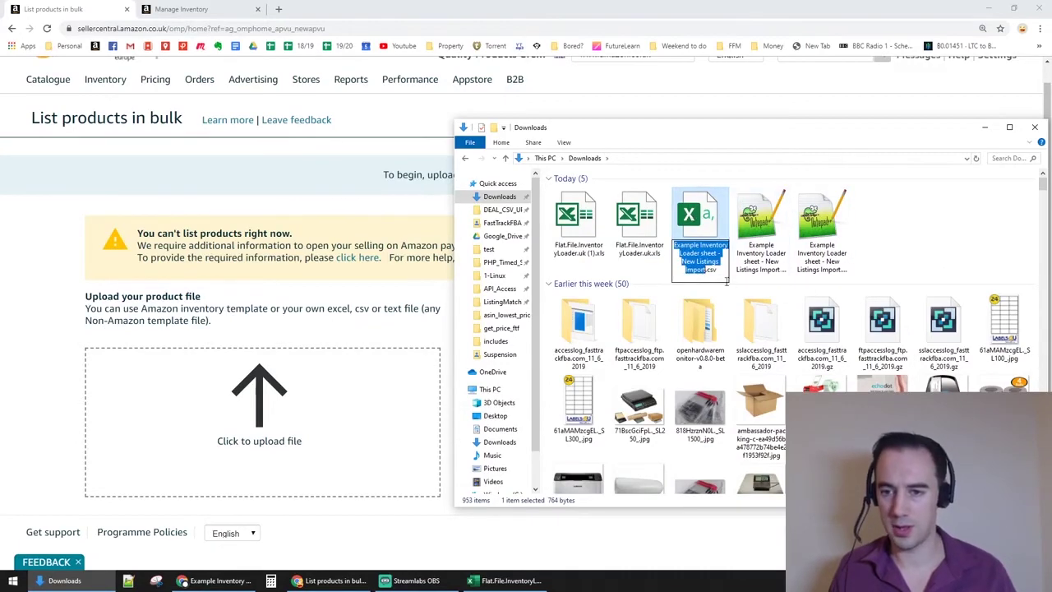
key("Escape")
left_click_drag(707, 214, 289, 417)
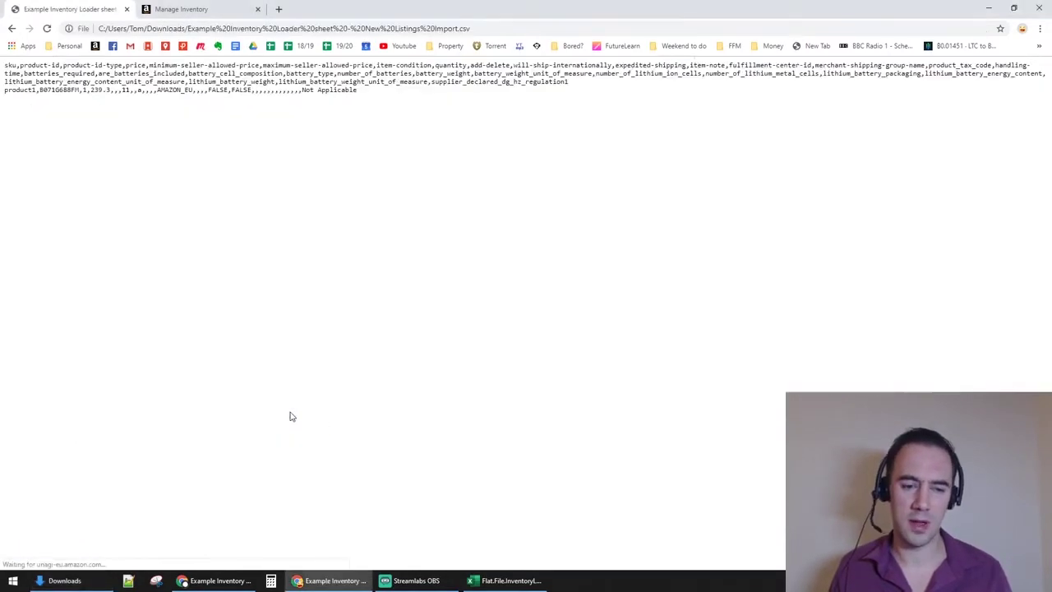
left_click(11, 28)
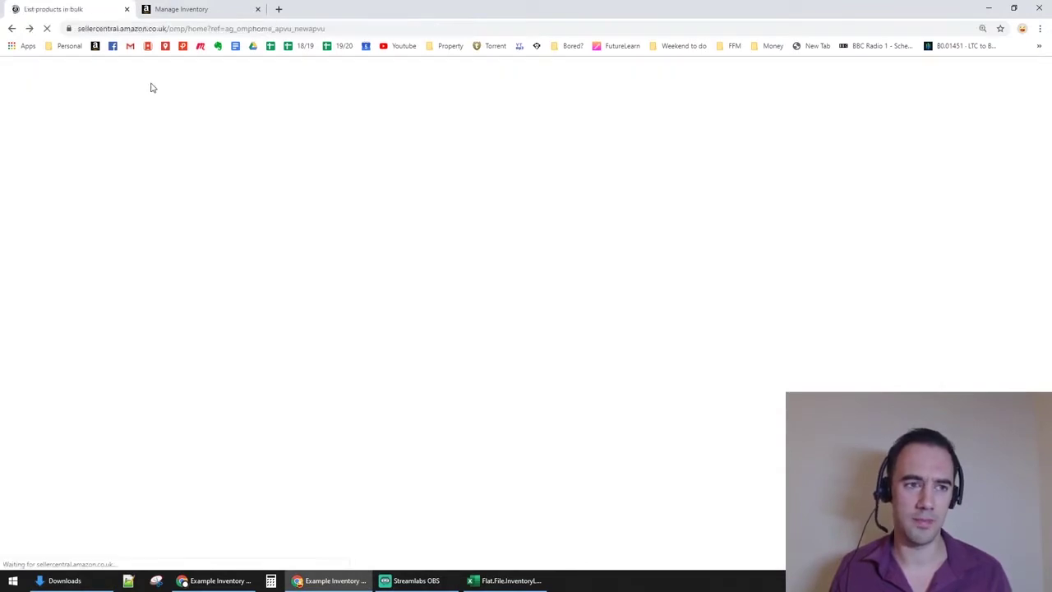
- Return to the Downloads folder and try to upload the newer tab-separated New Listings Import file in the product file area
key("alt+Tab")
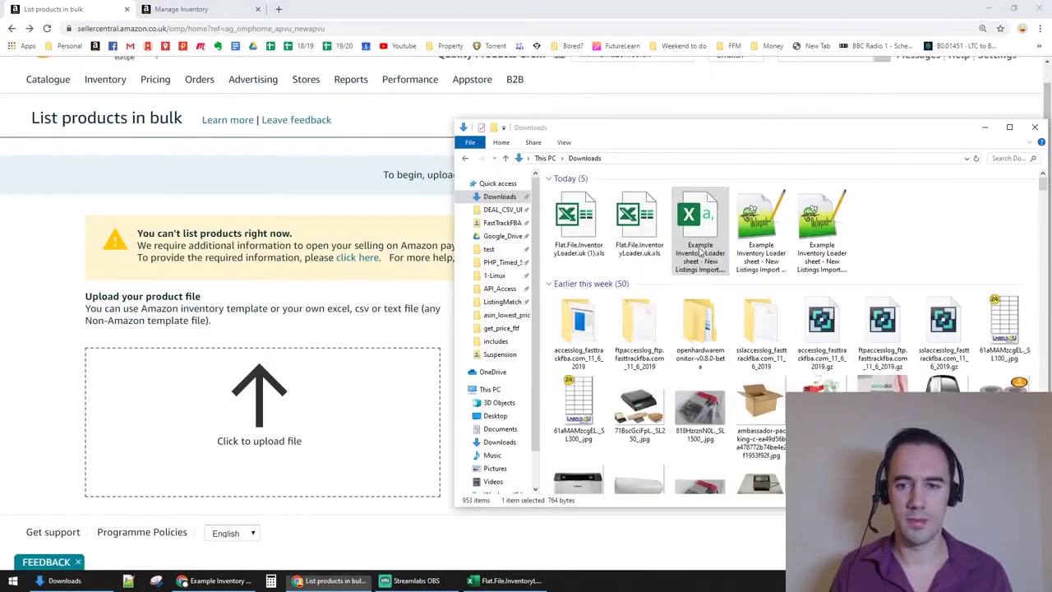
left_click(805, 230)
left_click(805, 230)
key("Escape")
key("Left")
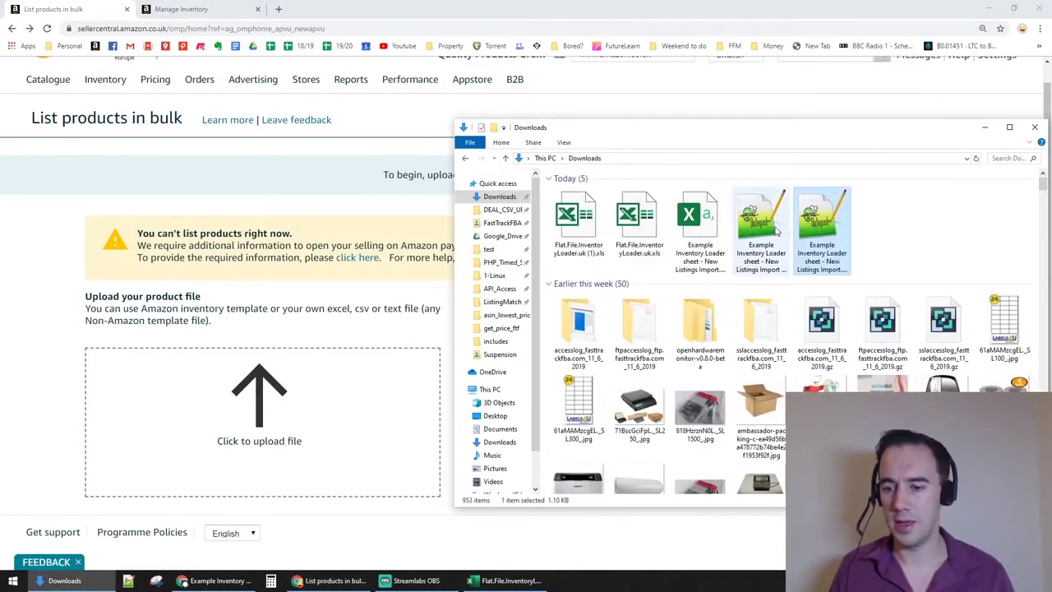
key("Right")
left_click(772, 221)
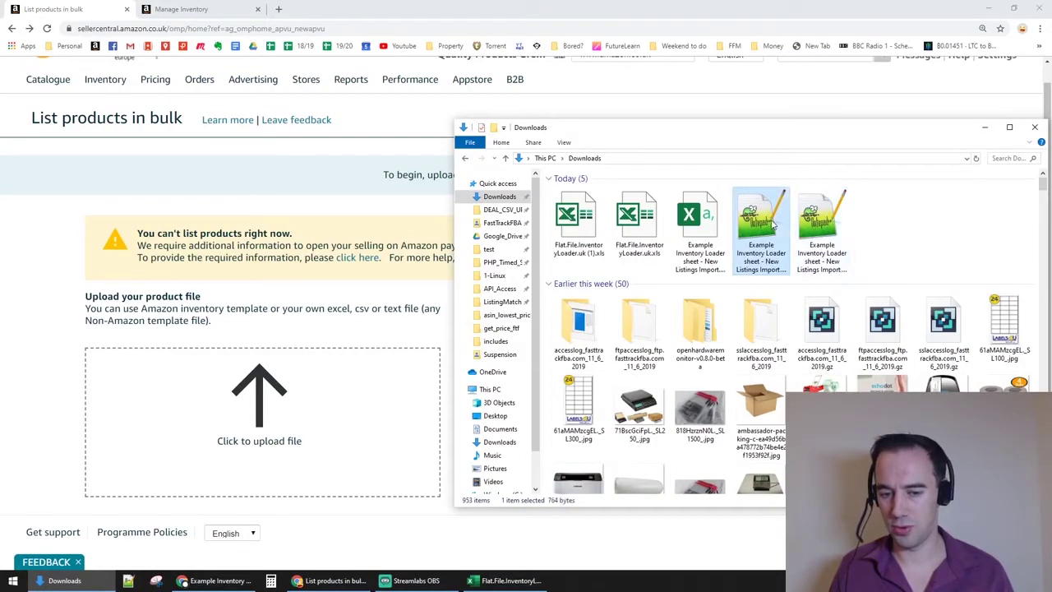
left_click(824, 212)
left_click(781, 212)
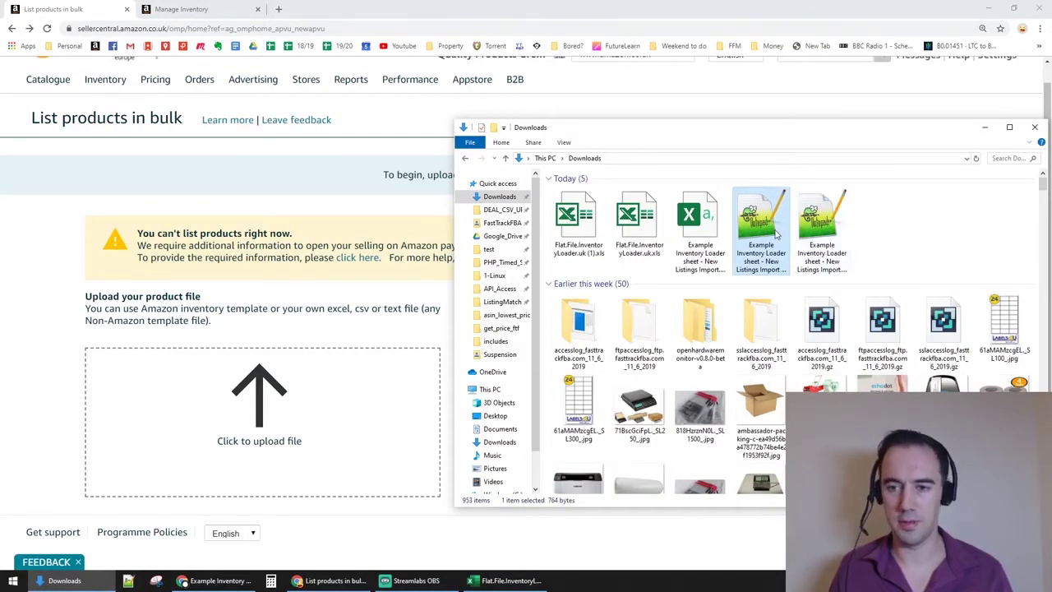
left_click_drag(776, 234, 217, 420)
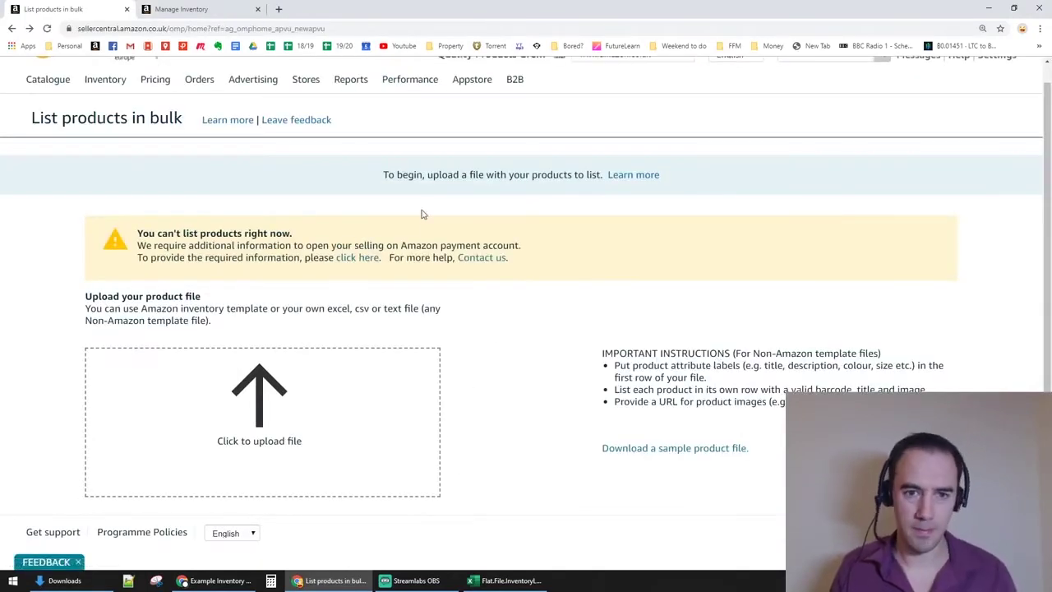
- Reopen the bulk listing page through Add Products via Upload and review its accepted file formats and payment account notice
scroll(574, 208, "up", 1)
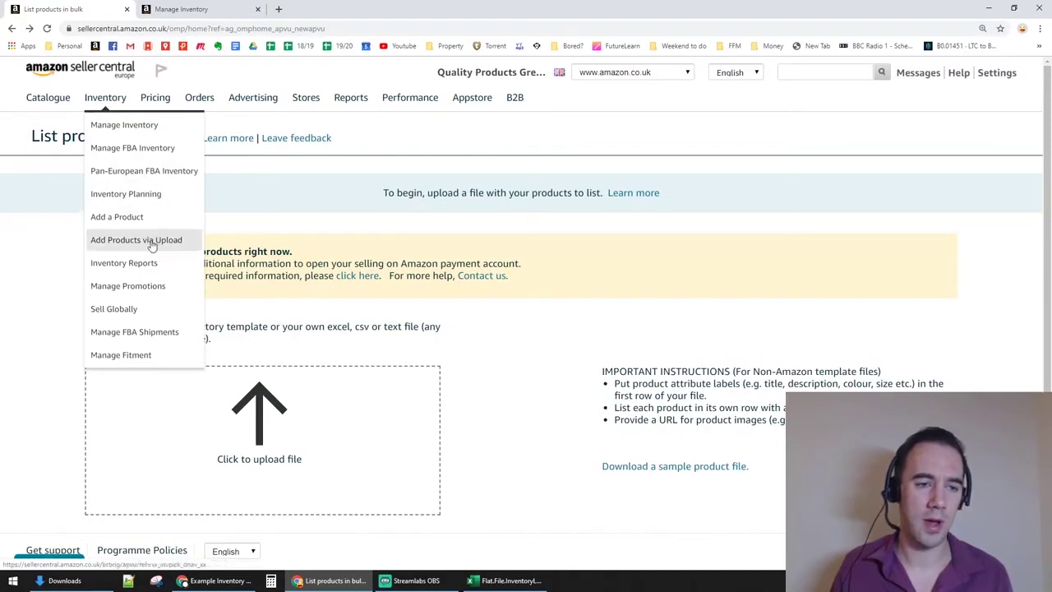
left_click(152, 242)
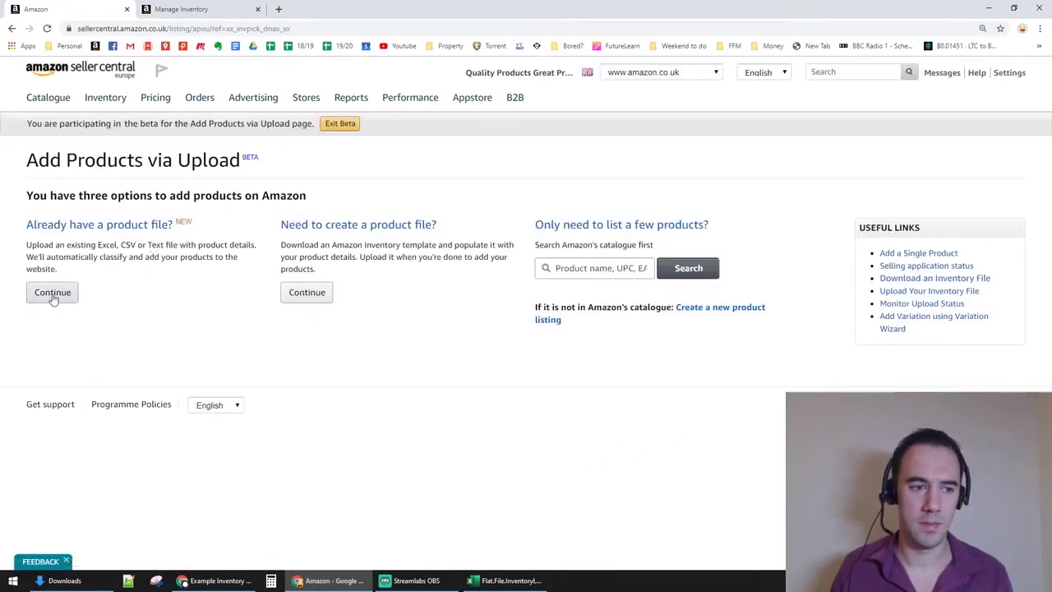
left_click(53, 297)
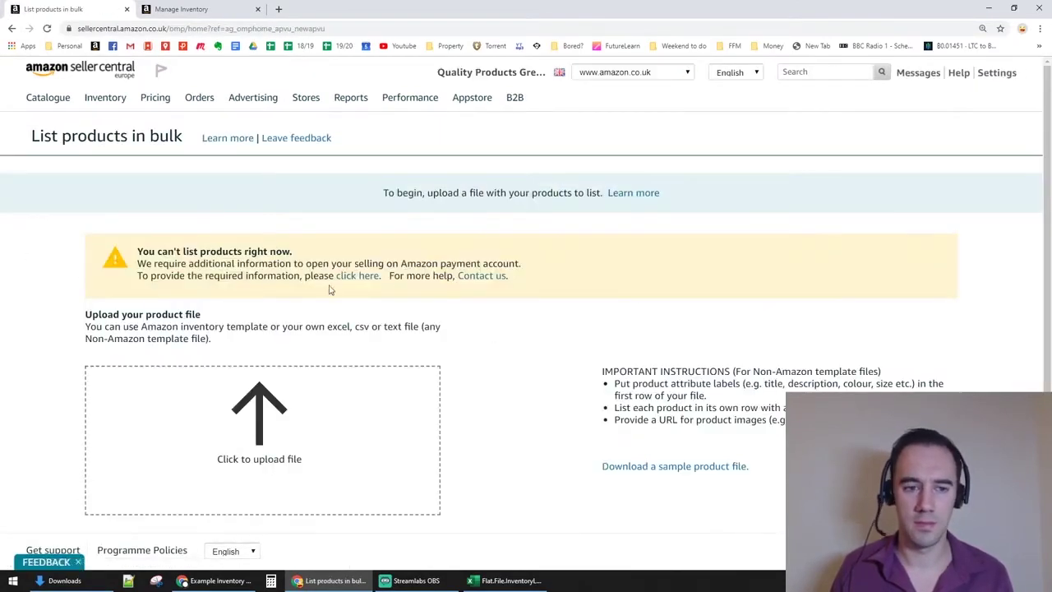
scroll(303, 298, "down", 1)
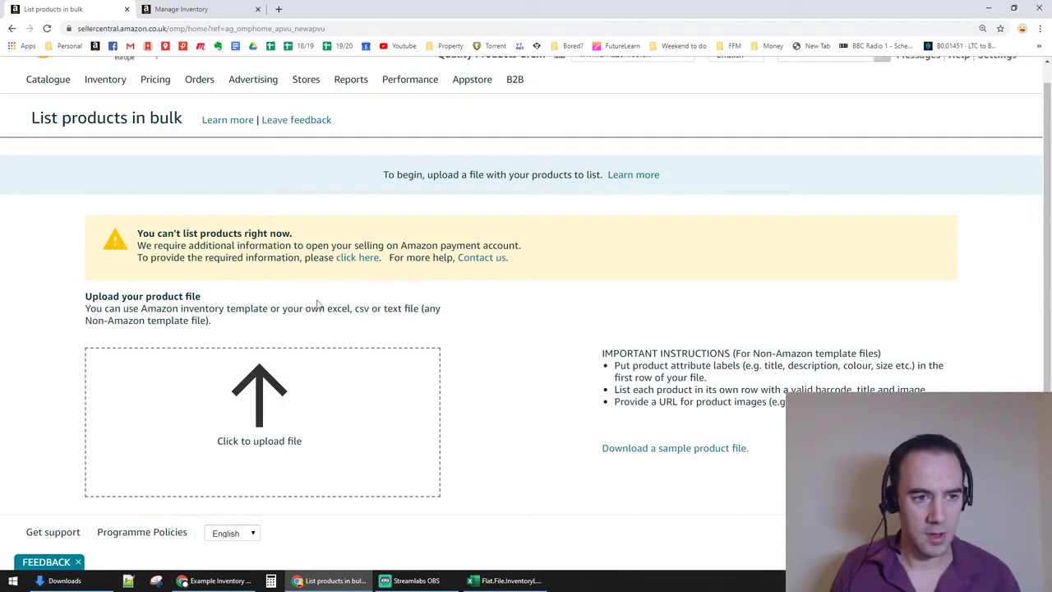
left_click_drag(155, 320, 260, 308)
left_click(260, 308)
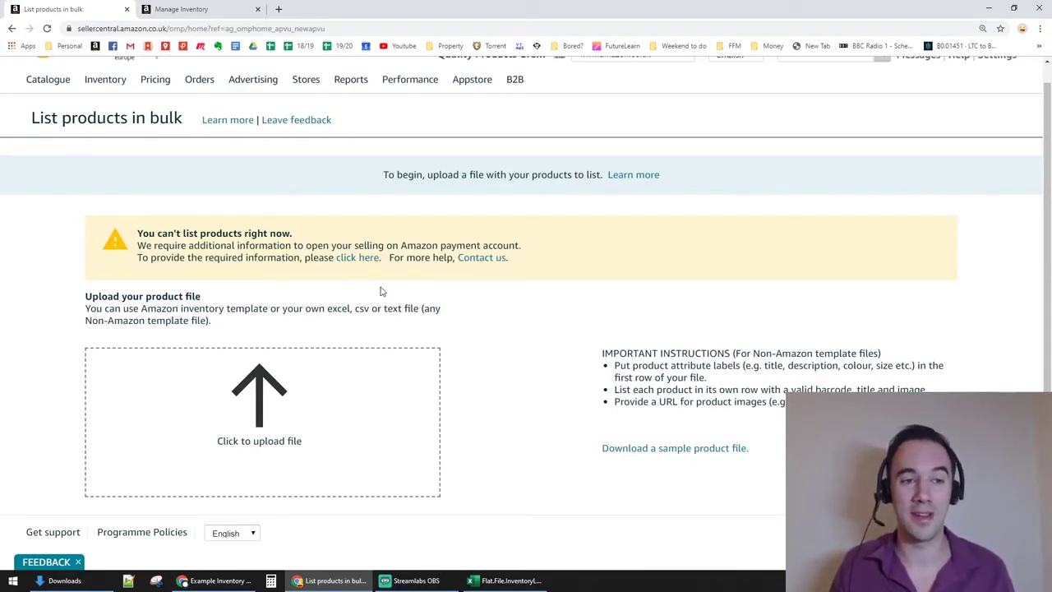
left_click_drag(154, 244, 484, 244)
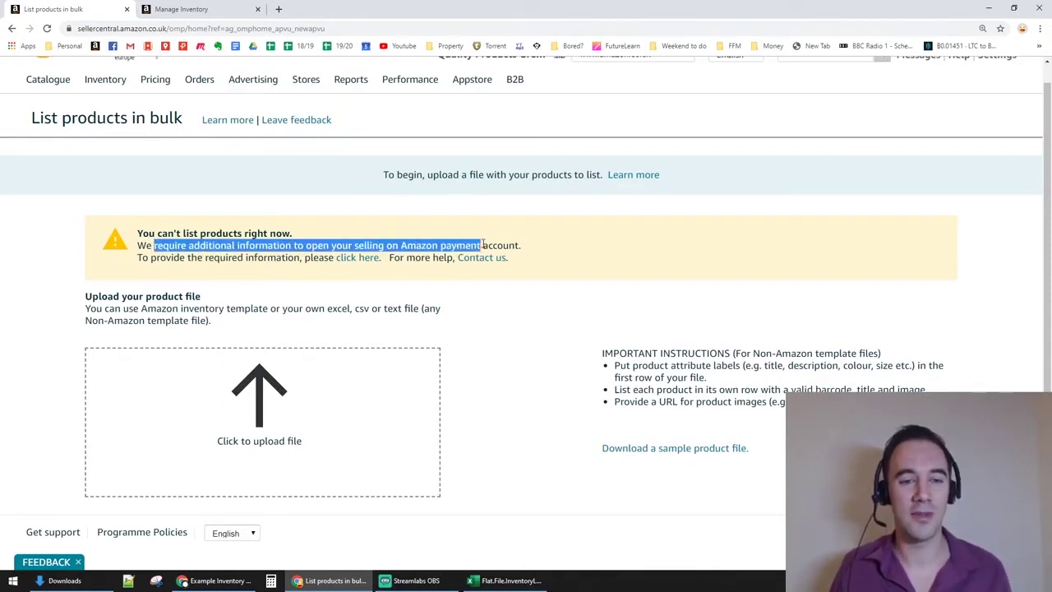
- Return to the Downloads folder and try to upload the selected New Listings Import TSV file in the product file area
left_click(512, 245)
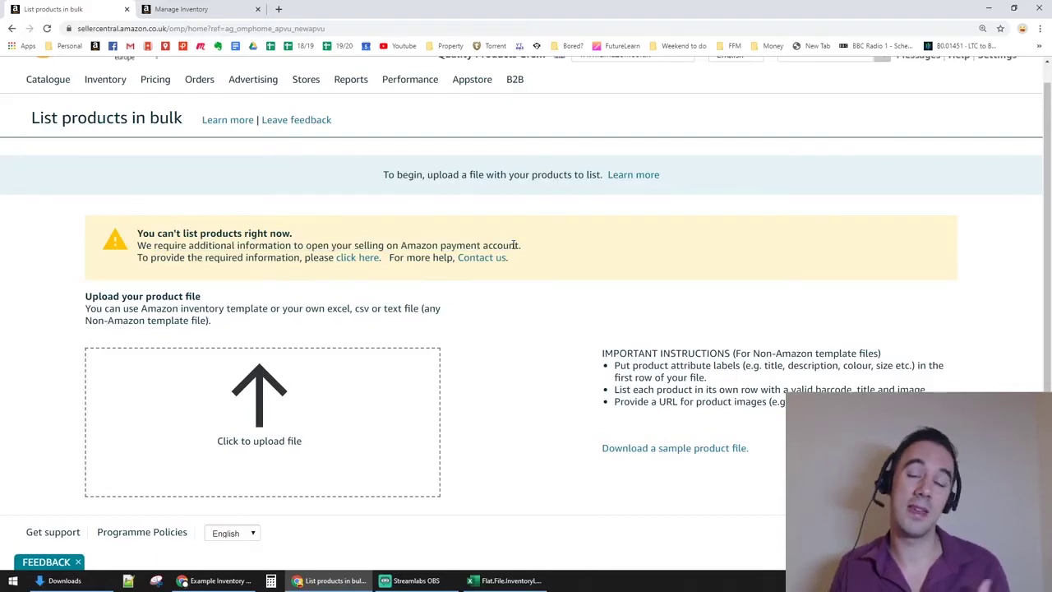
scroll(515, 245, "up", 1)
left_click(64, 580)
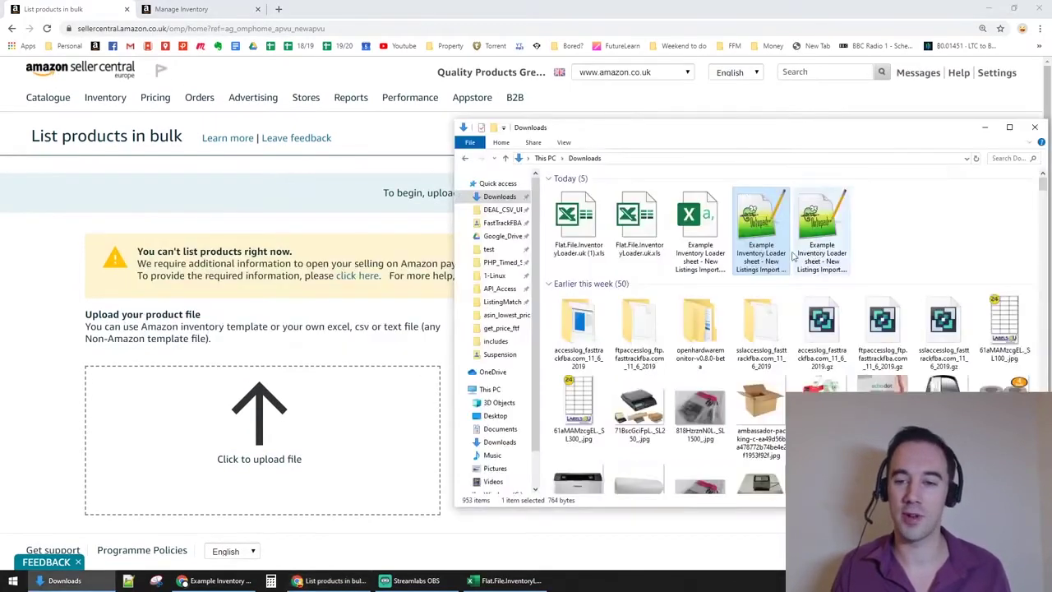
left_click_drag(761, 228, 277, 431)
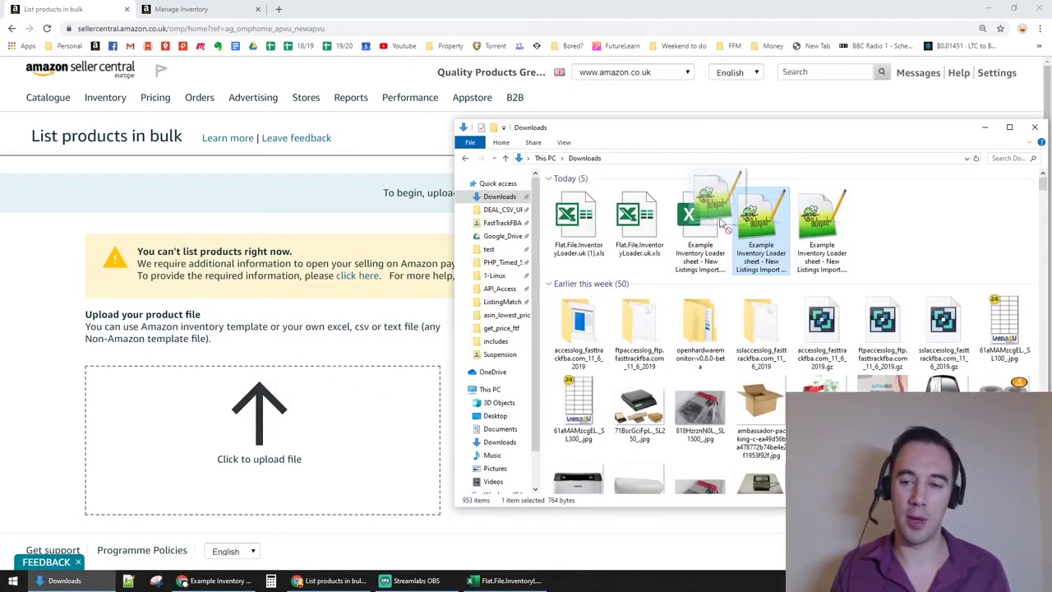
left_click(294, 278)
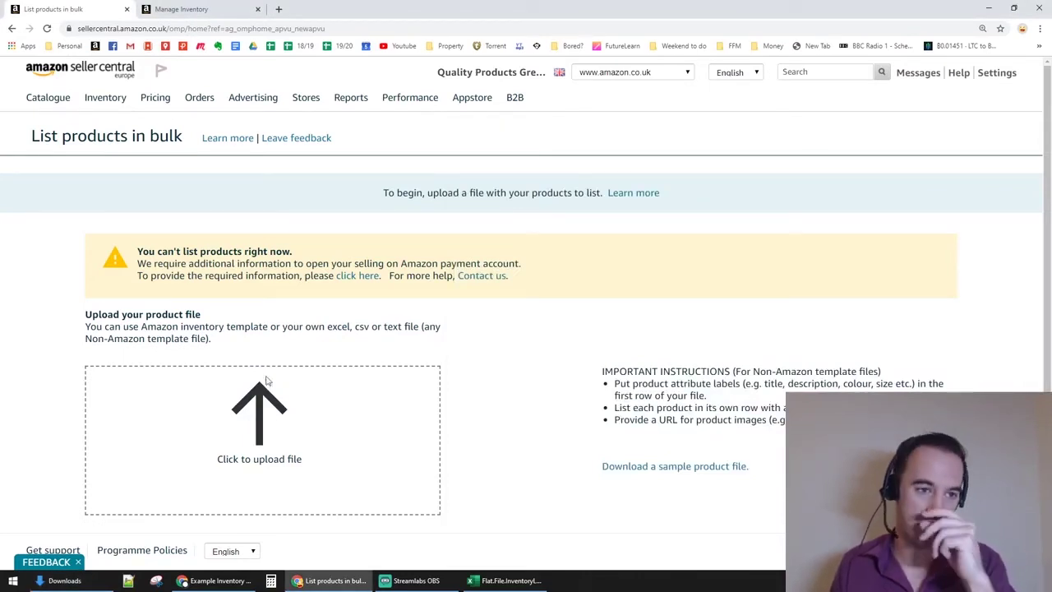
- Open Manage FBA Inventory and review the product listings with their status, prices and fee previews
mouse_move(107, 98)
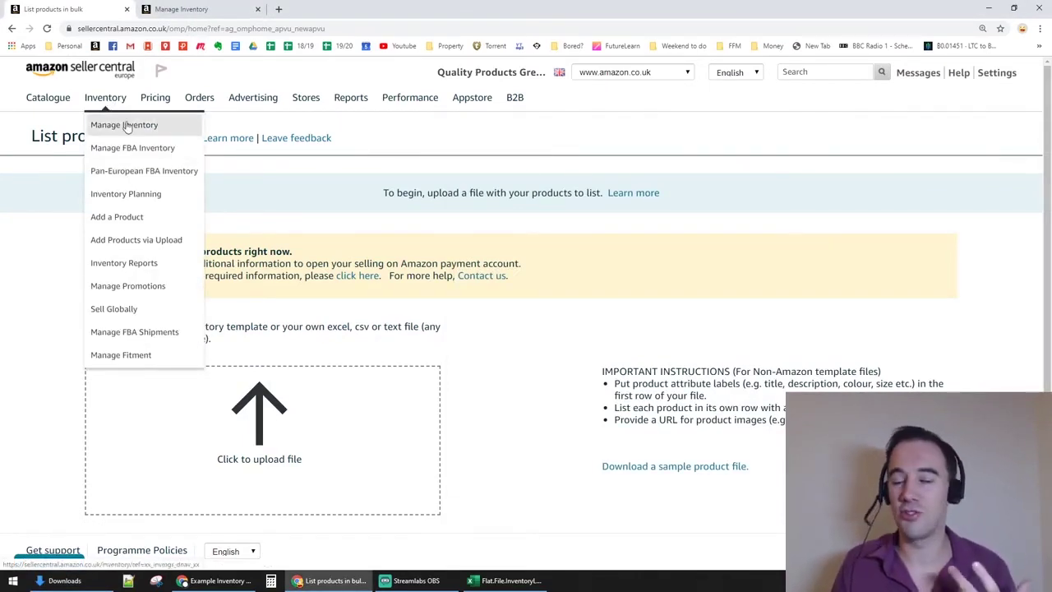
left_click(129, 146)
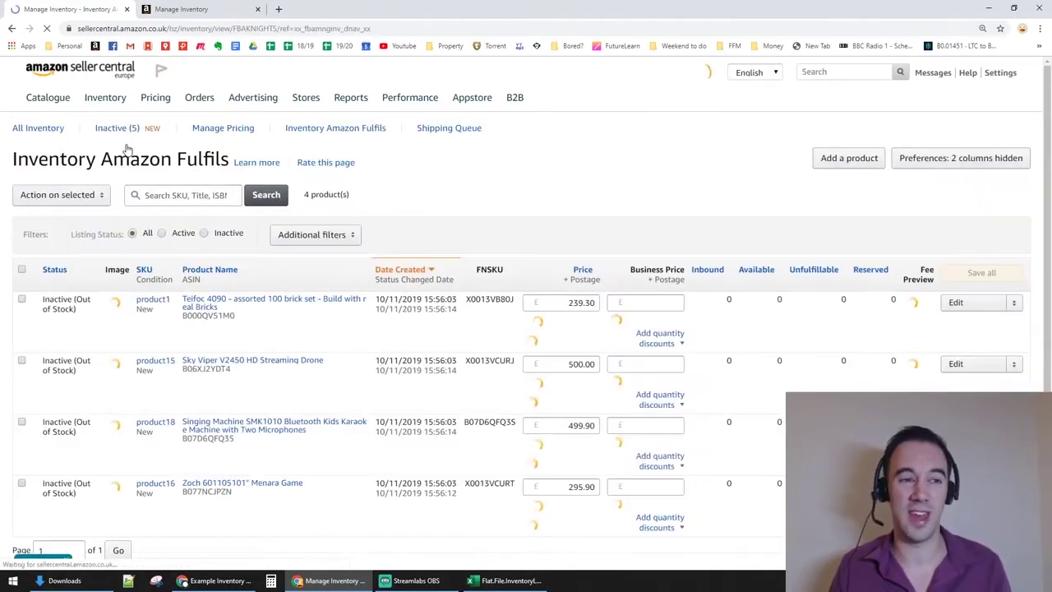
scroll(495, 179, "down", 1)
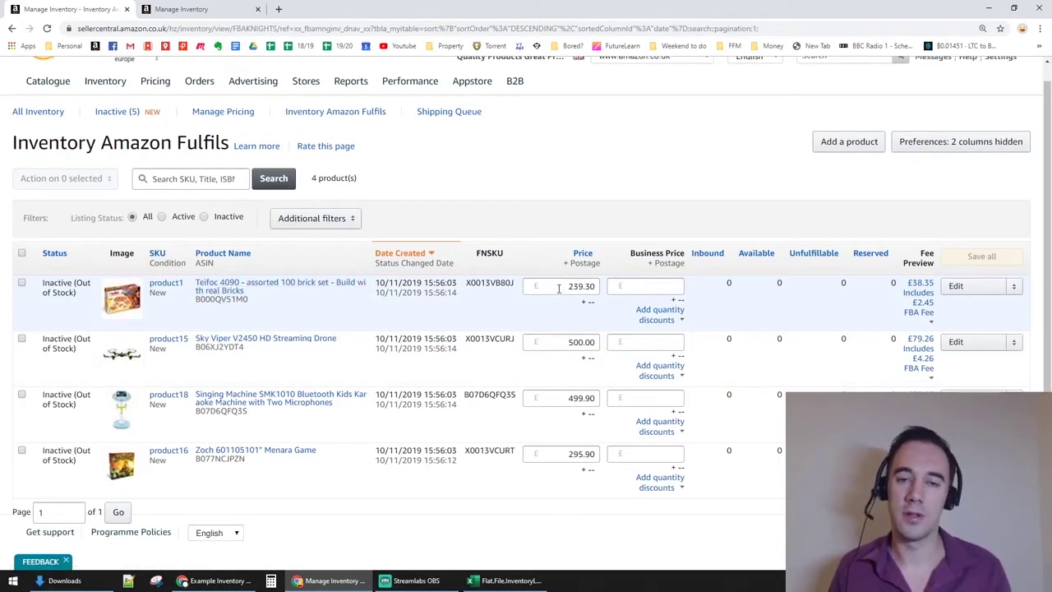
scroll(558, 287, "up", 1)
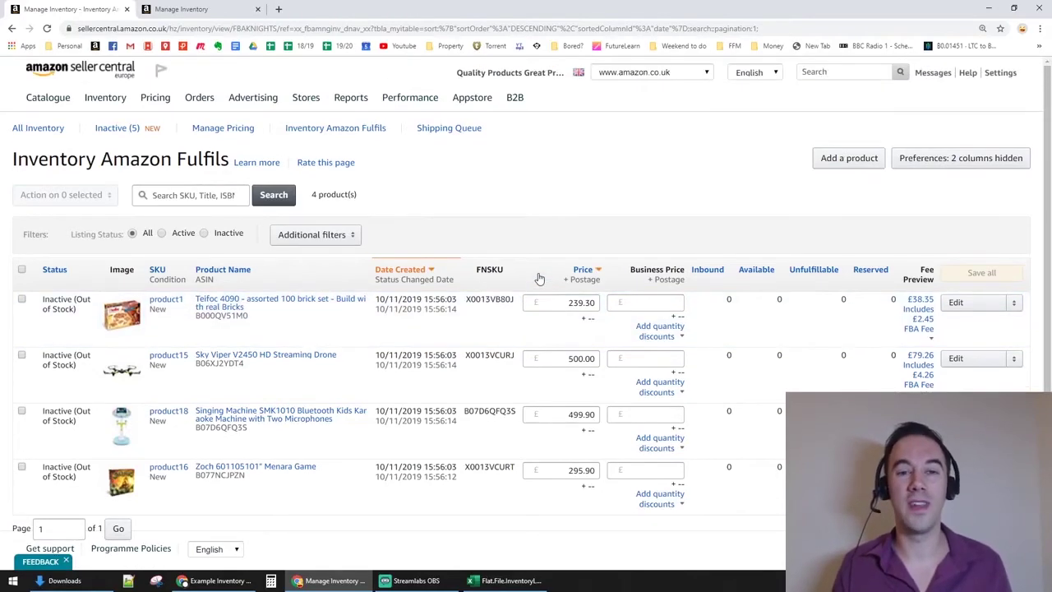
mouse_move(395, 101)
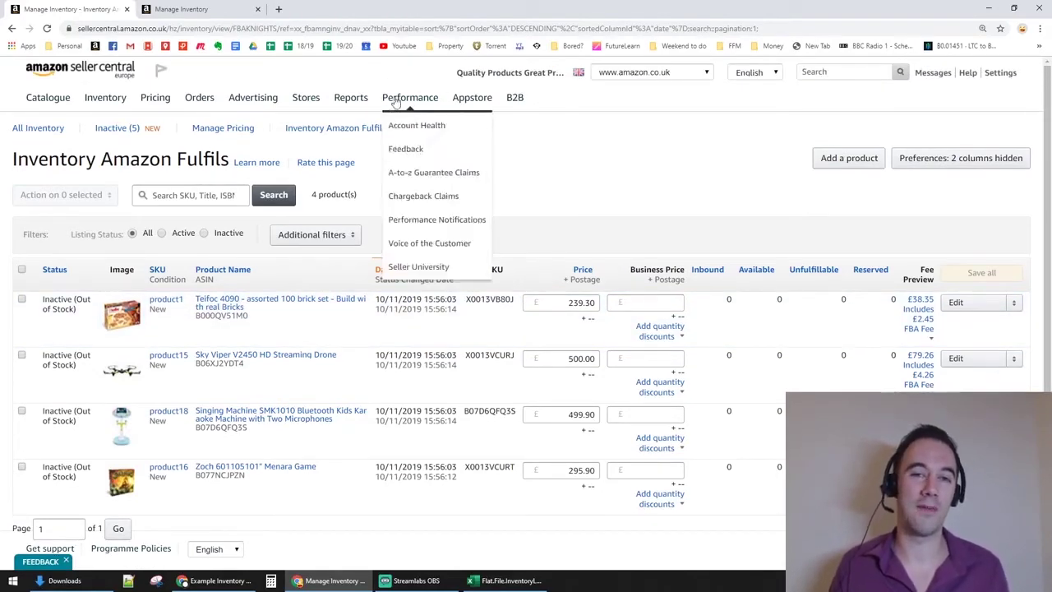
left_click(187, 9)
left_click(94, 8)
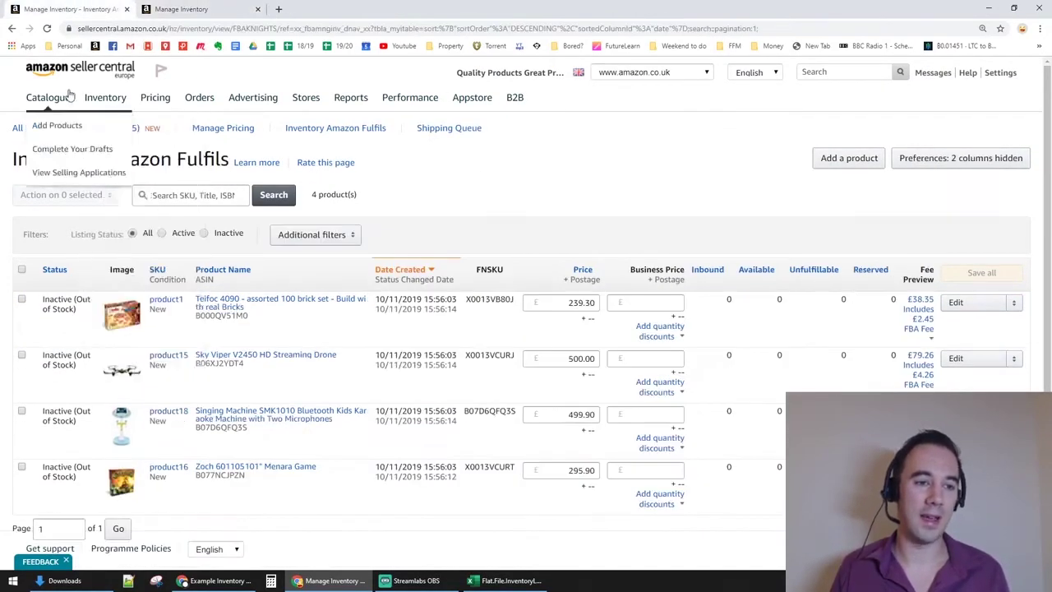
- Reopen the bulk listing page through Add Products via Upload and retry uploading the New Listings Import TSV file there
mouse_move(105, 97)
left_click(152, 244)
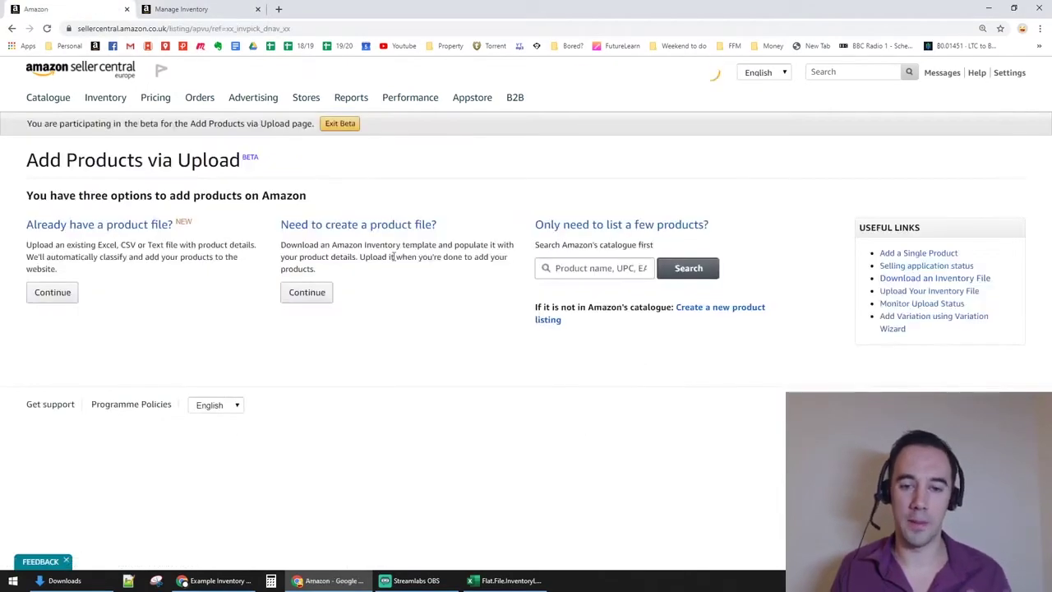
left_click(42, 296)
key("alt+Tab")
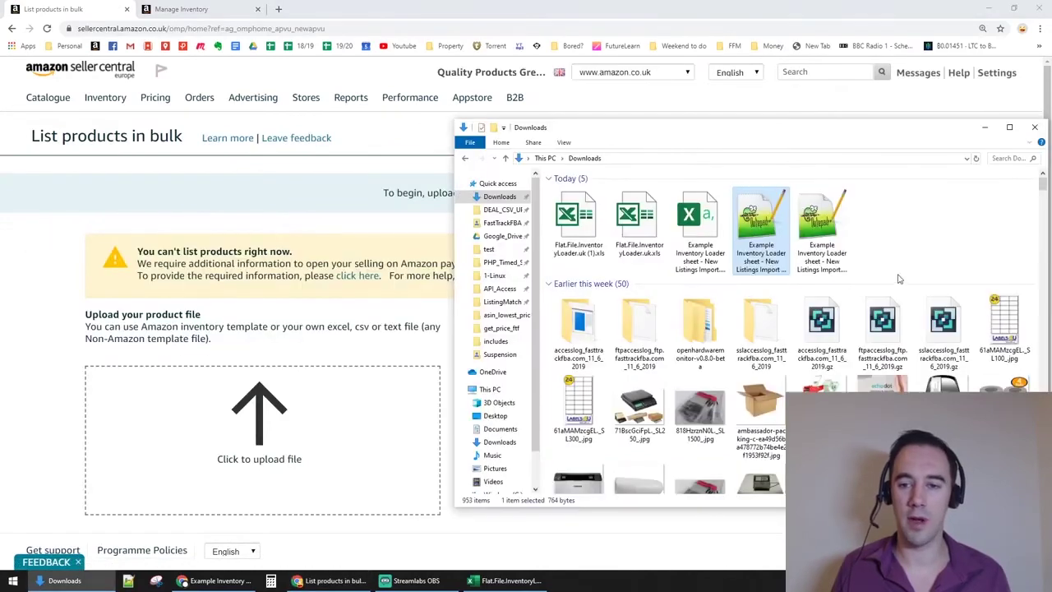
left_click_drag(749, 214, 698, 284)
left_click(230, 351)
- Return to Add Products via Upload, follow the option for creating a product file, and look over the Upload your Inventory File page
mouse_move(154, 105)
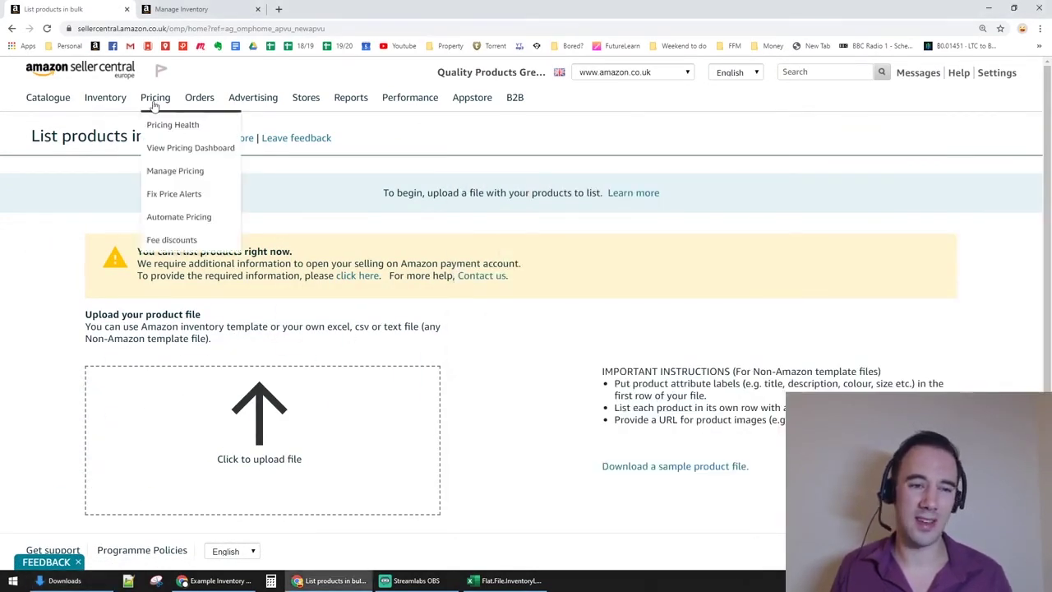
mouse_move(105, 97)
left_click(147, 237)
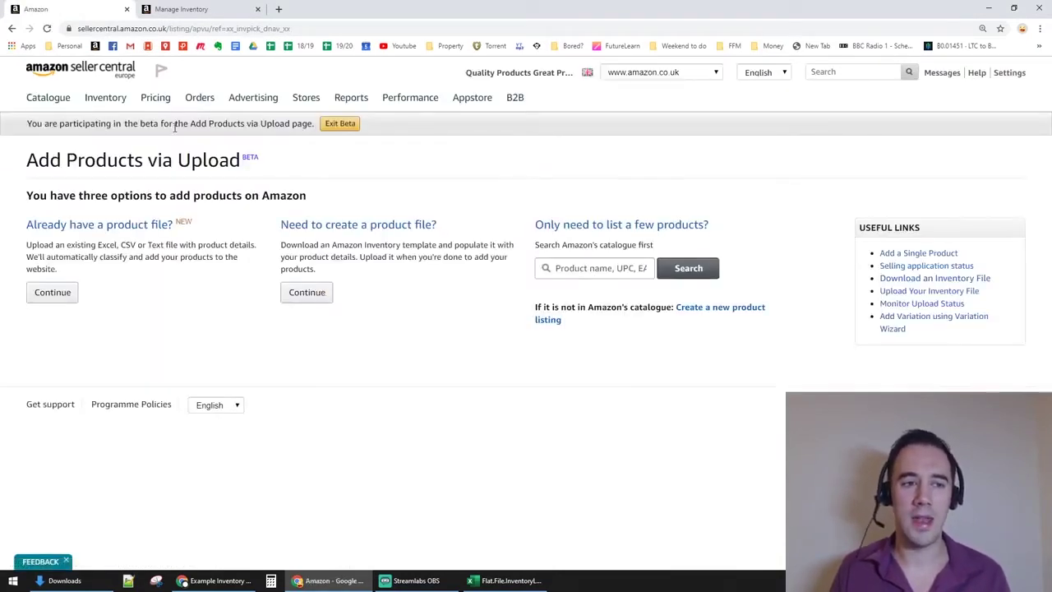
mouse_move(105, 97)
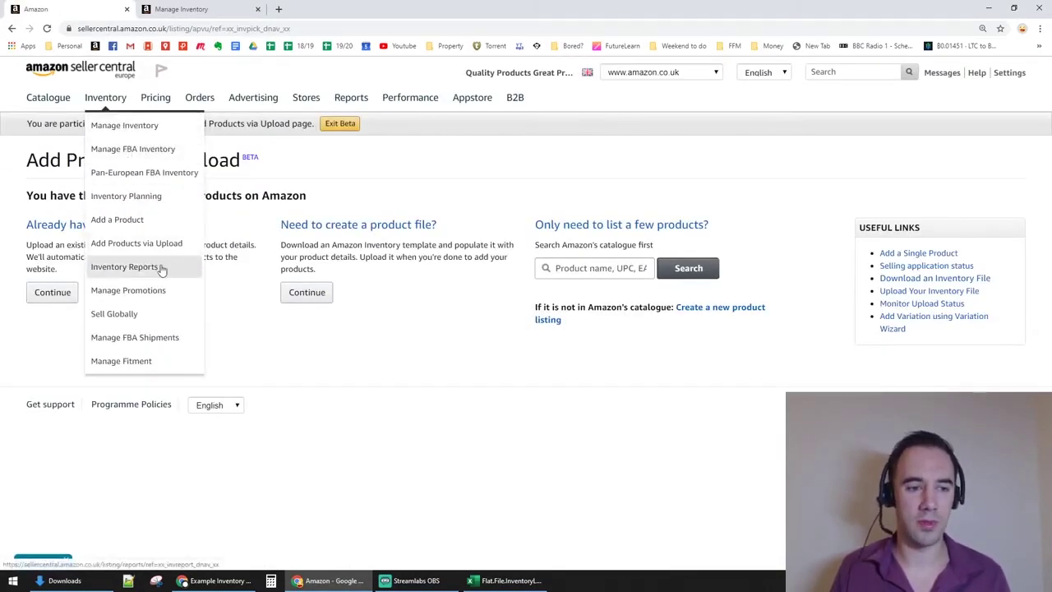
left_click(315, 291)
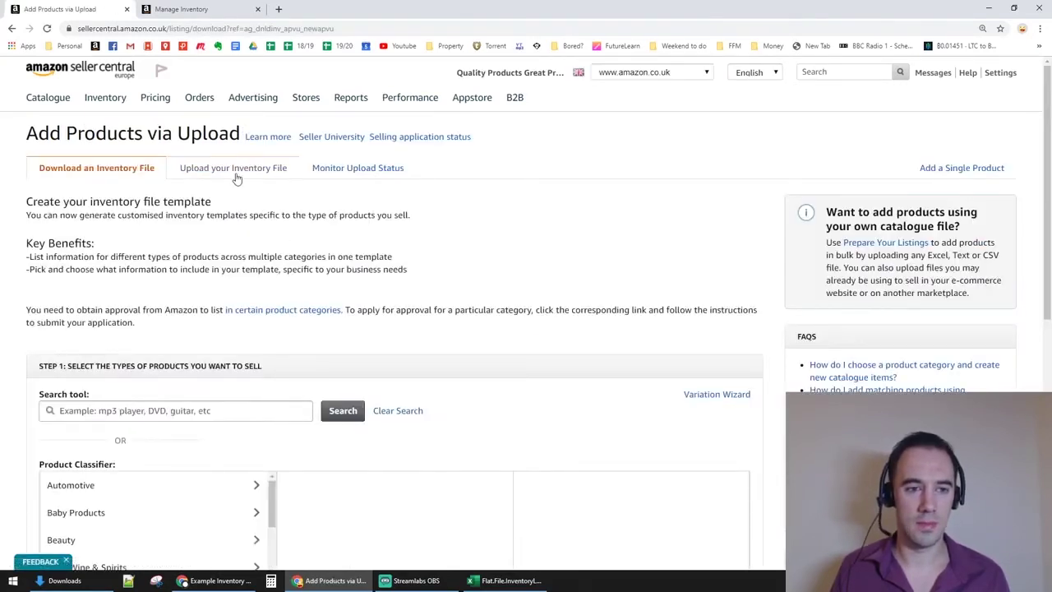
left_click(235, 176)
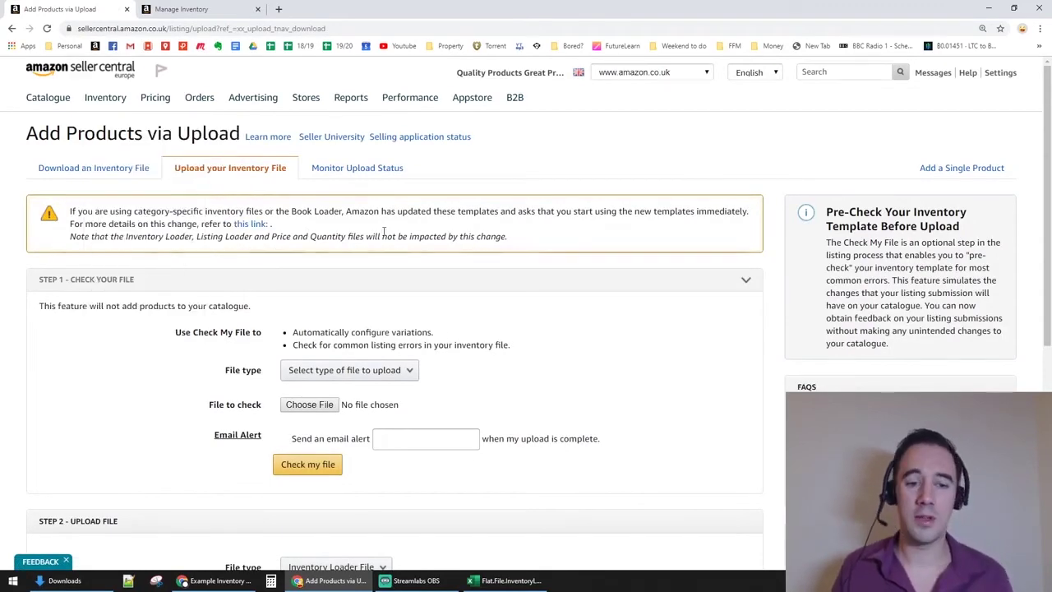
scroll(383, 231, "down", 3)
scroll(383, 231, "up", 3)
- Reach Upload your Inventory File again through the option for creating a product file, and set the upload file type to Inventory Loader File
mouse_move(105, 97)
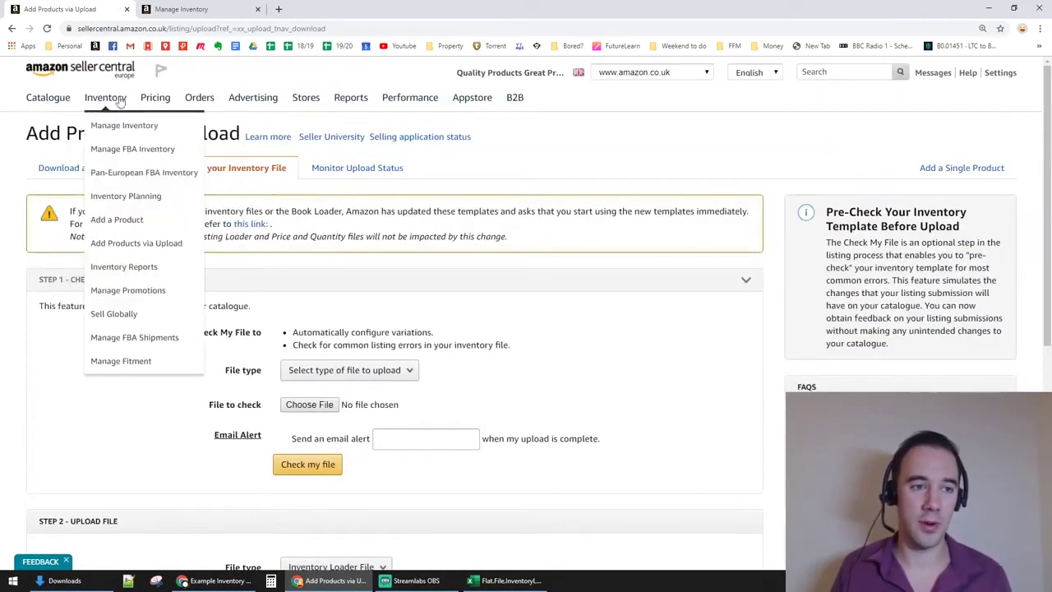
left_click(142, 244)
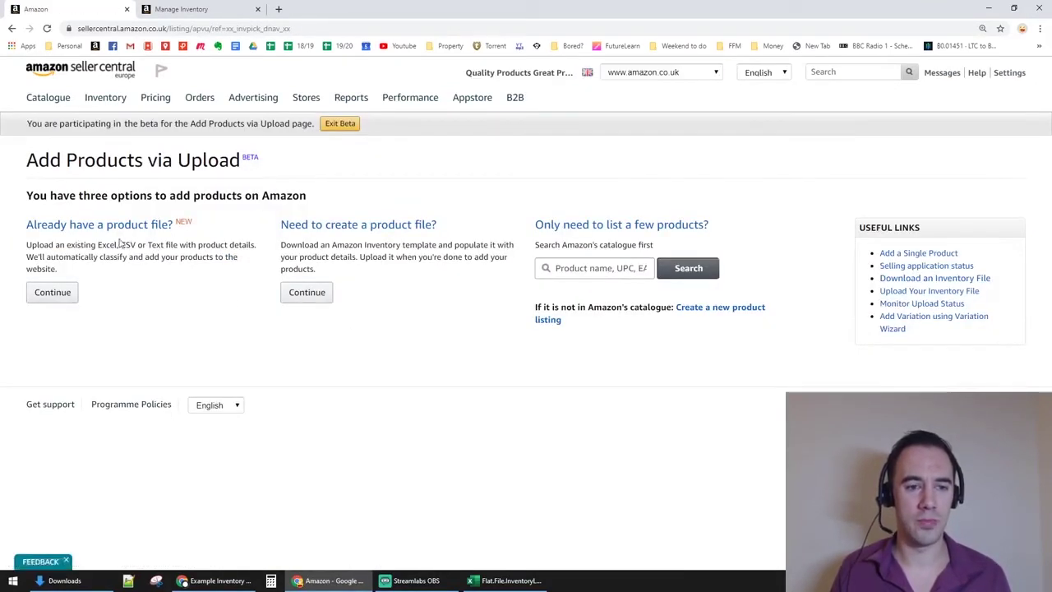
left_click(306, 293)
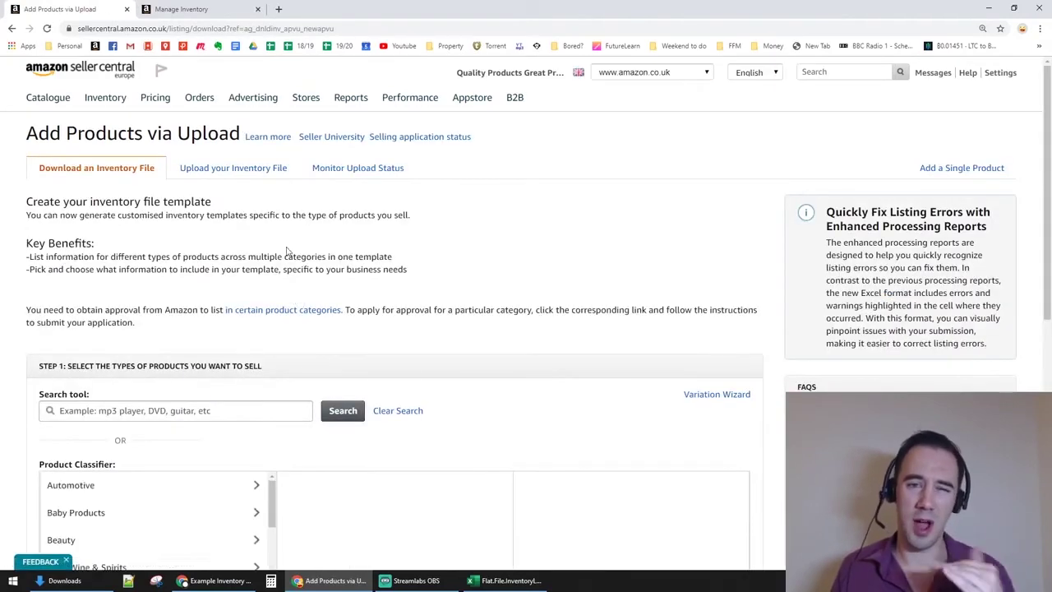
left_click(238, 170)
scroll(404, 324, "down", 3)
scroll(404, 324, "down", 3)
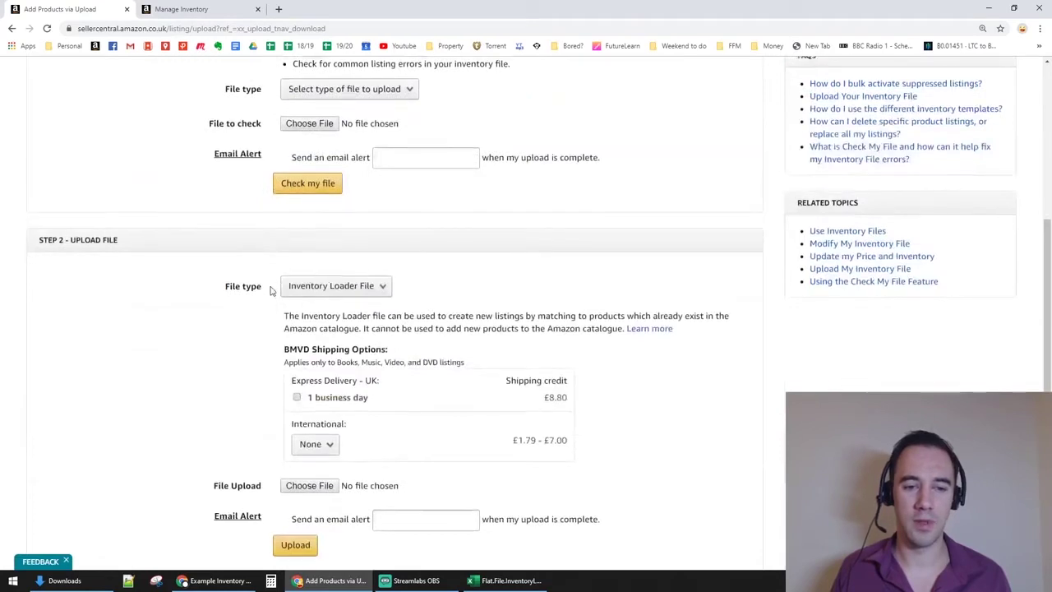
left_click(336, 175)
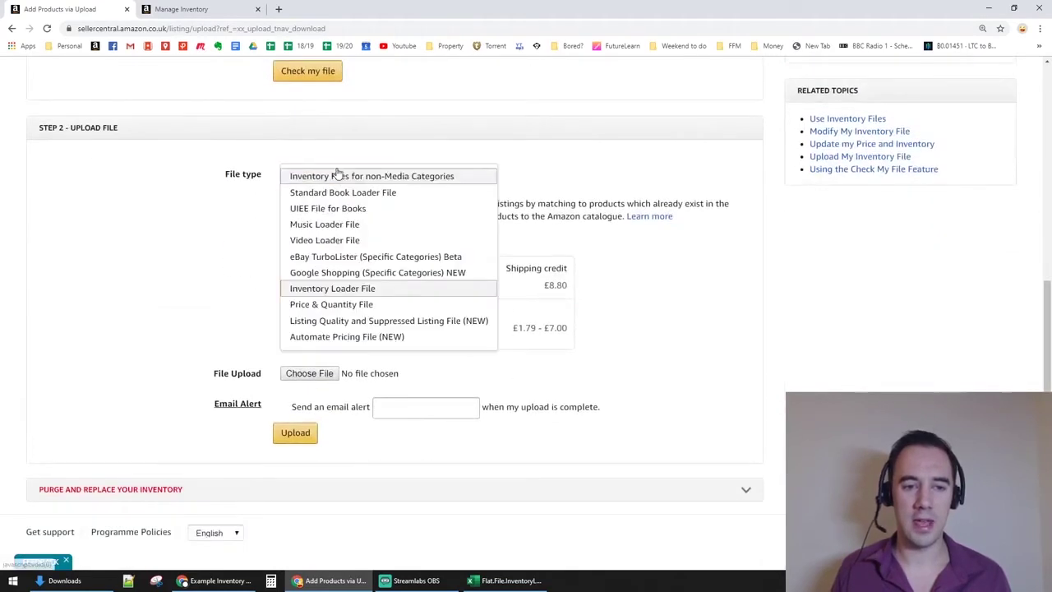
left_click(333, 288)
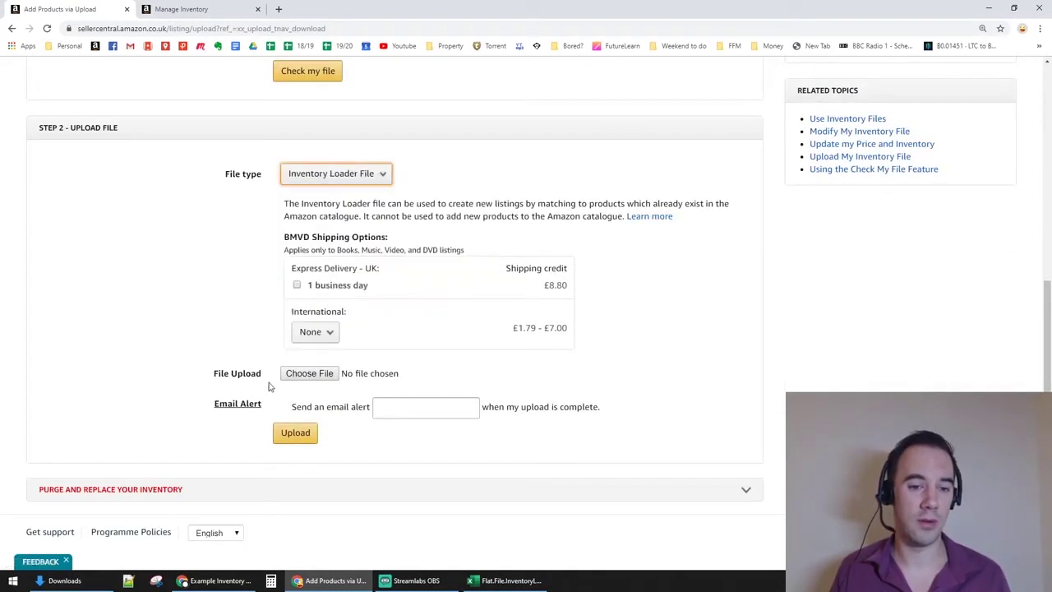
- Choose "Example Inventory Loader sheet - New Listings Import (1).tsv" from Downloads as the file to upload, listing the folder in Details view
scroll(332, 271, "up", 4)
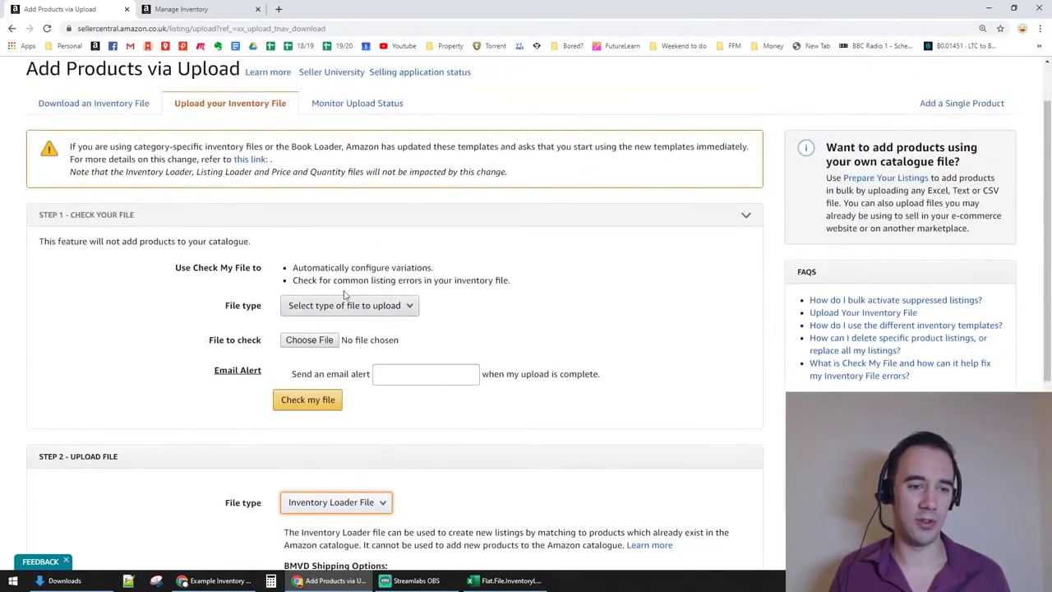
scroll(217, 240, "down", 1)
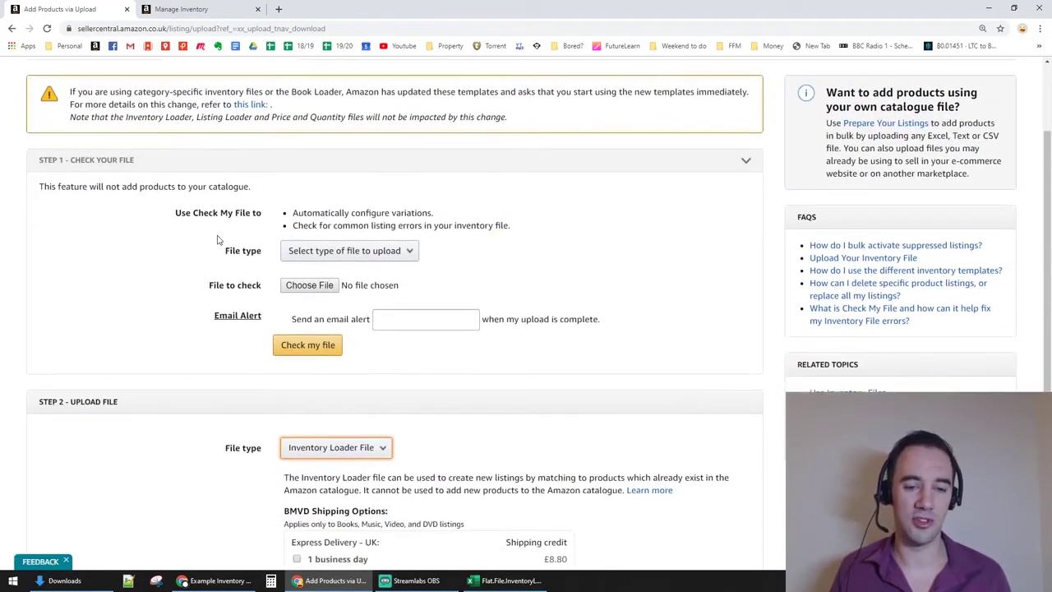
scroll(456, 315, "down", 3)
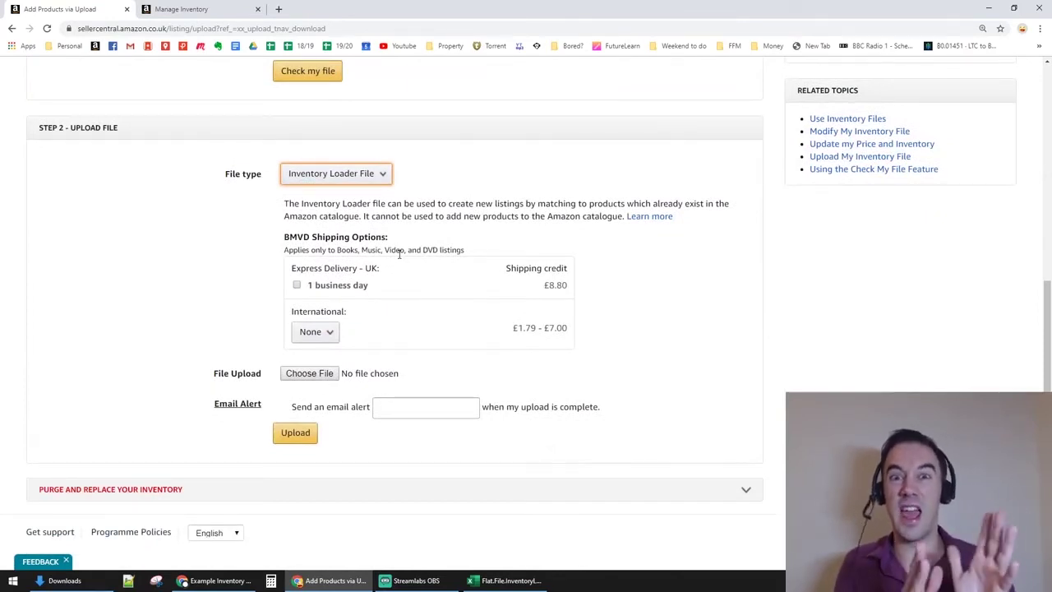
left_click(307, 373)
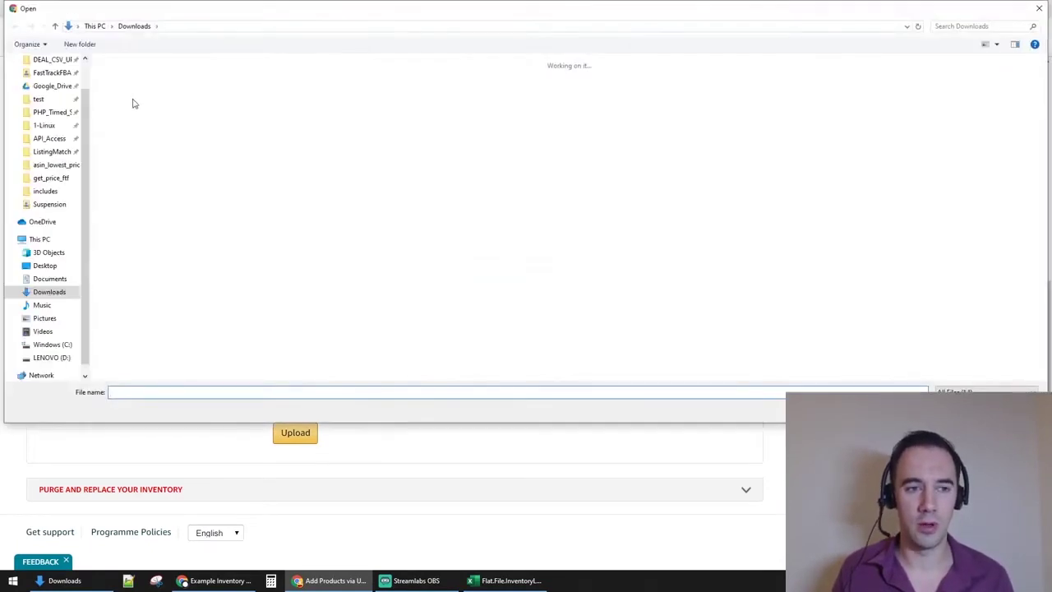
left_click(304, 115)
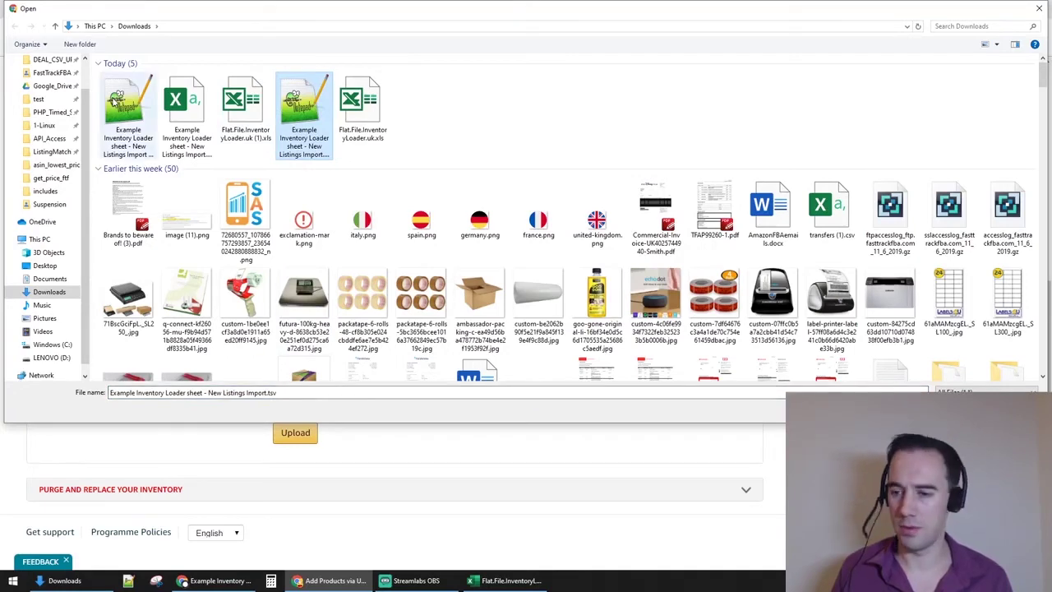
left_click(124, 111)
right_click(521, 95)
mouse_move(505, 100)
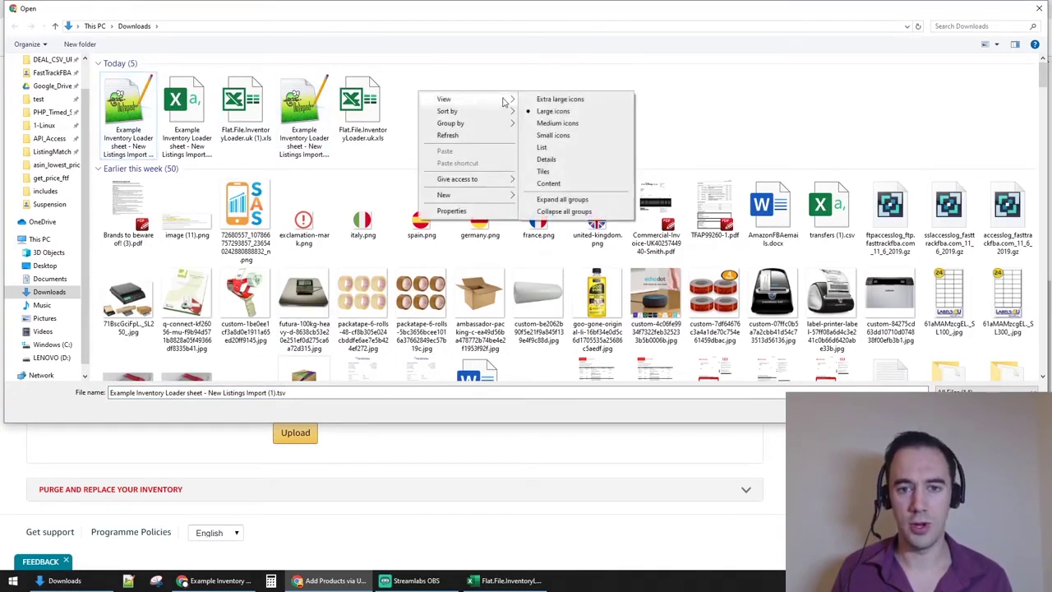
left_click(568, 159)
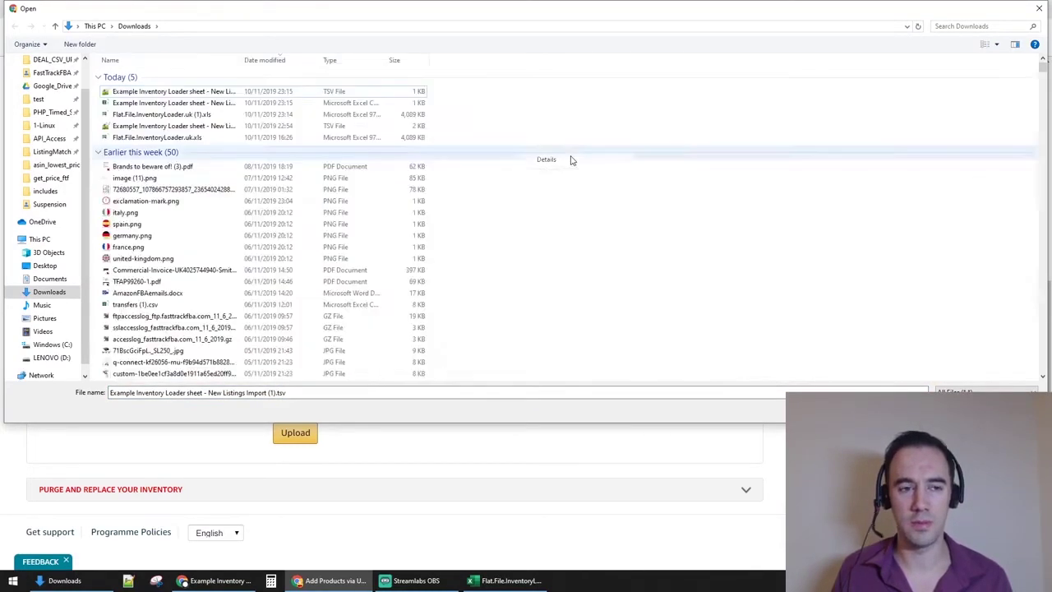
double_click(299, 97)
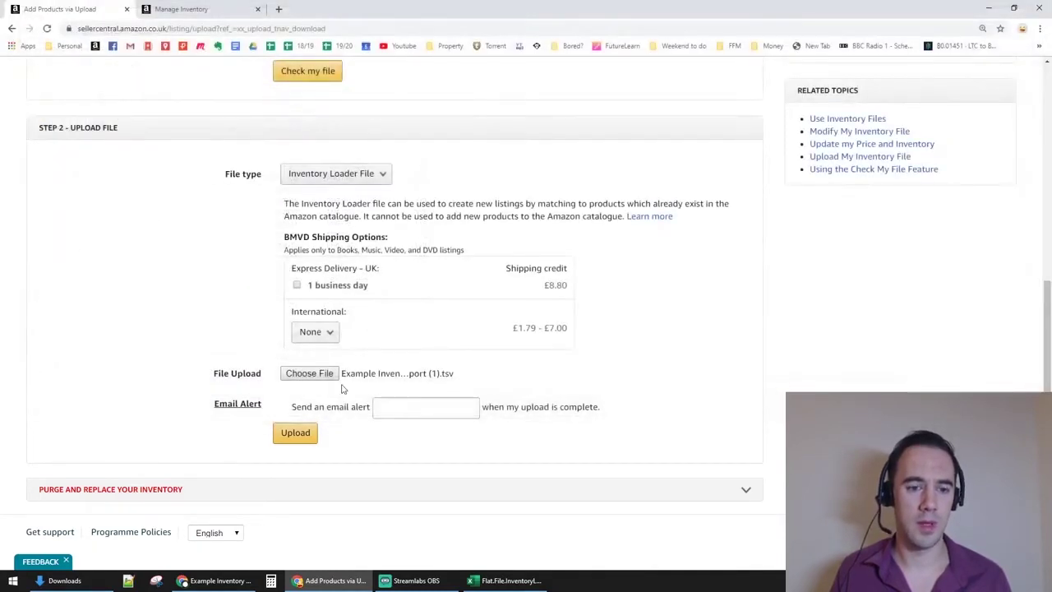
- Upload the chosen Inventory Loader file and review the status of the new and earlier uploads
left_click(423, 406)
left_click(295, 433)
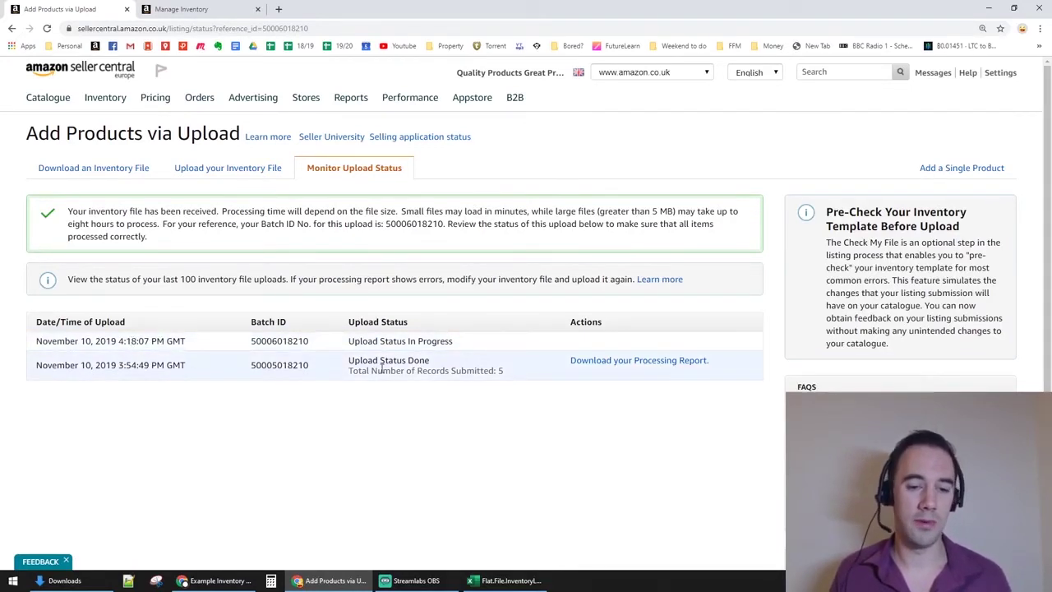
left_click_drag(513, 377, 351, 371)
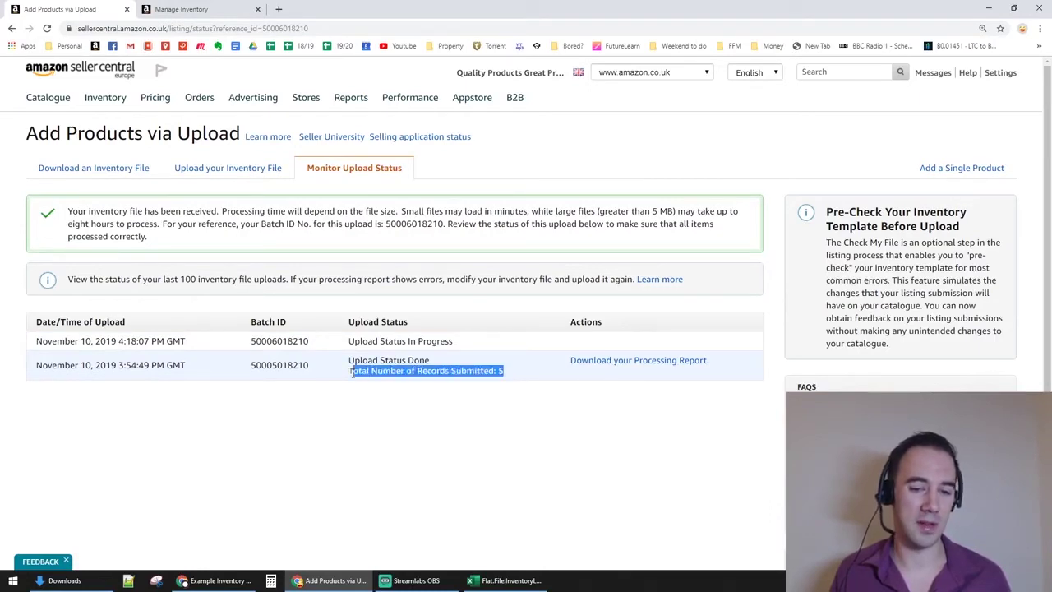
left_click(407, 368)
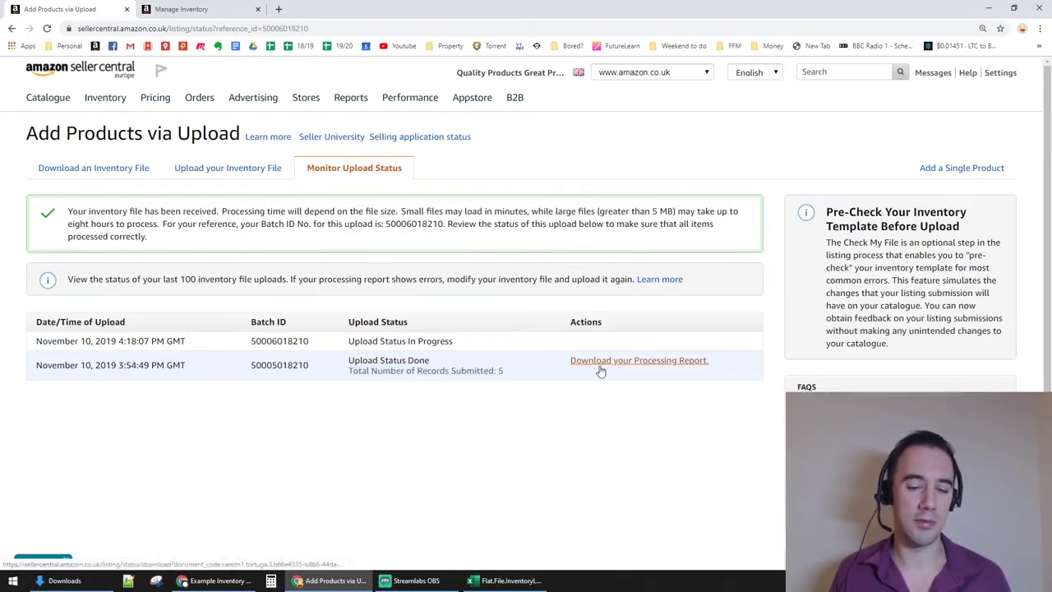
left_click_drag(367, 341, 479, 338)
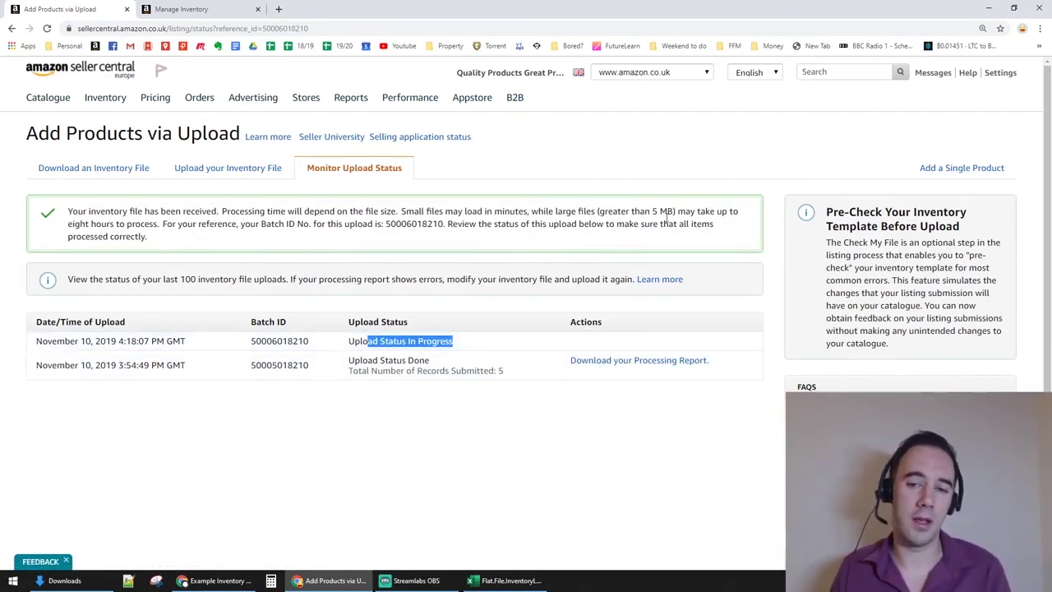
- Check the processing note about files greater than 5 MB, and switch to Excel to view the InventoryLoaderTemplate sheet, leaving the Save As page
left_click_drag(668, 212, 676, 212)
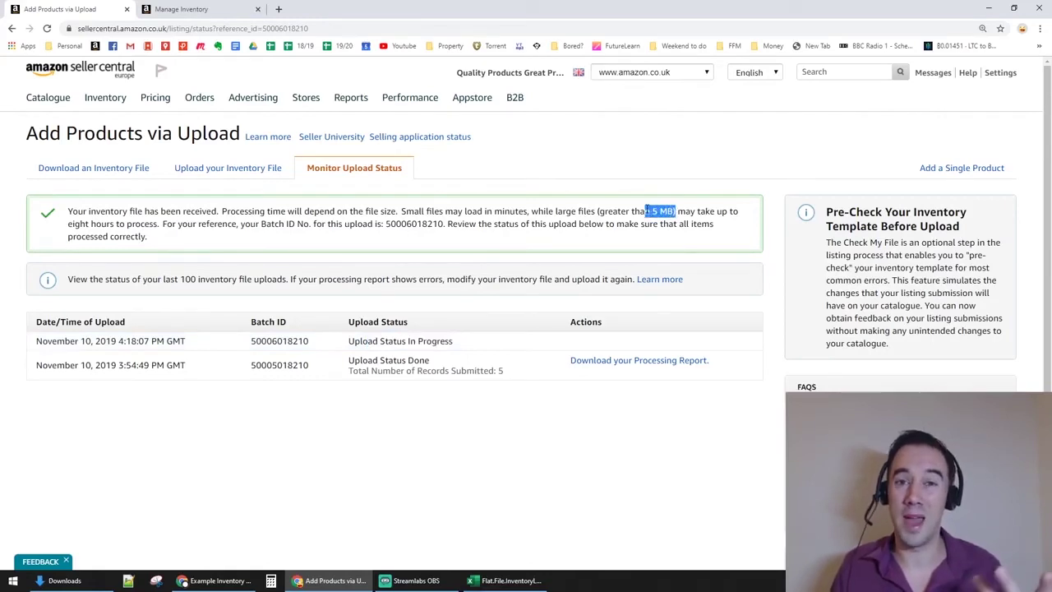
left_click(646, 210)
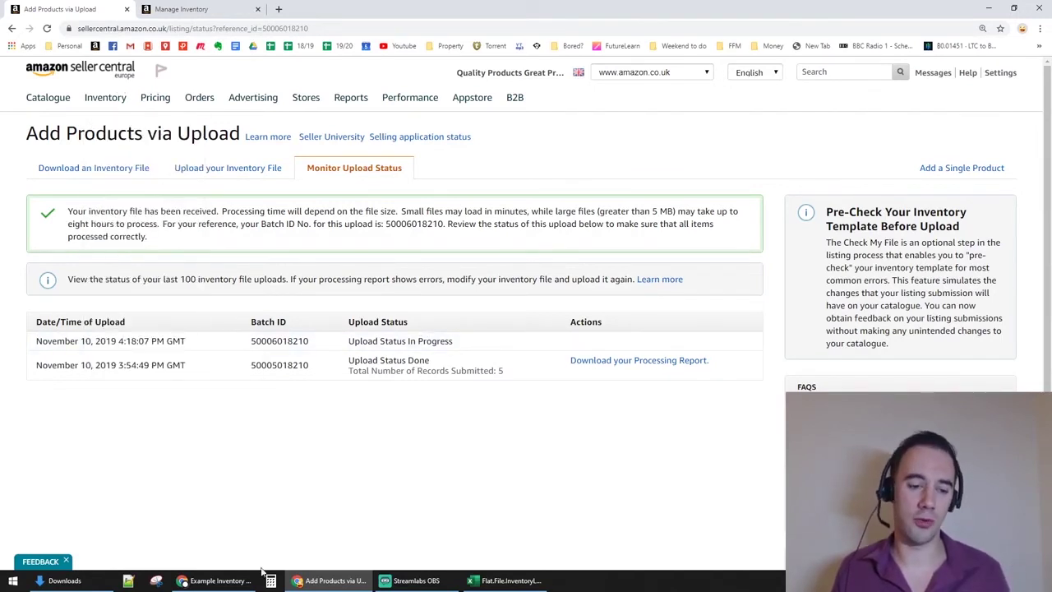
left_click(482, 580)
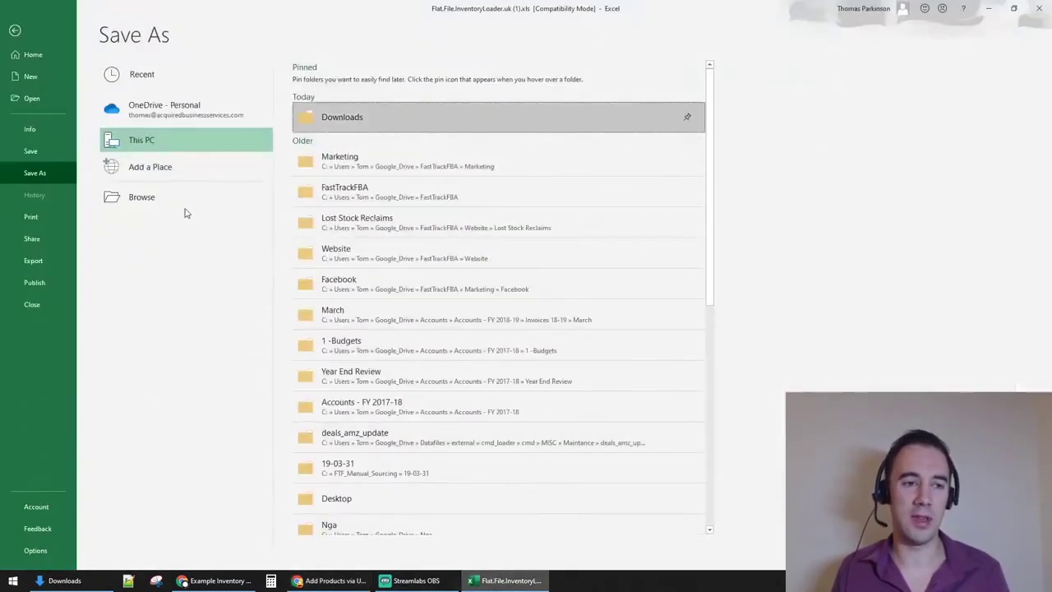
left_click(17, 29)
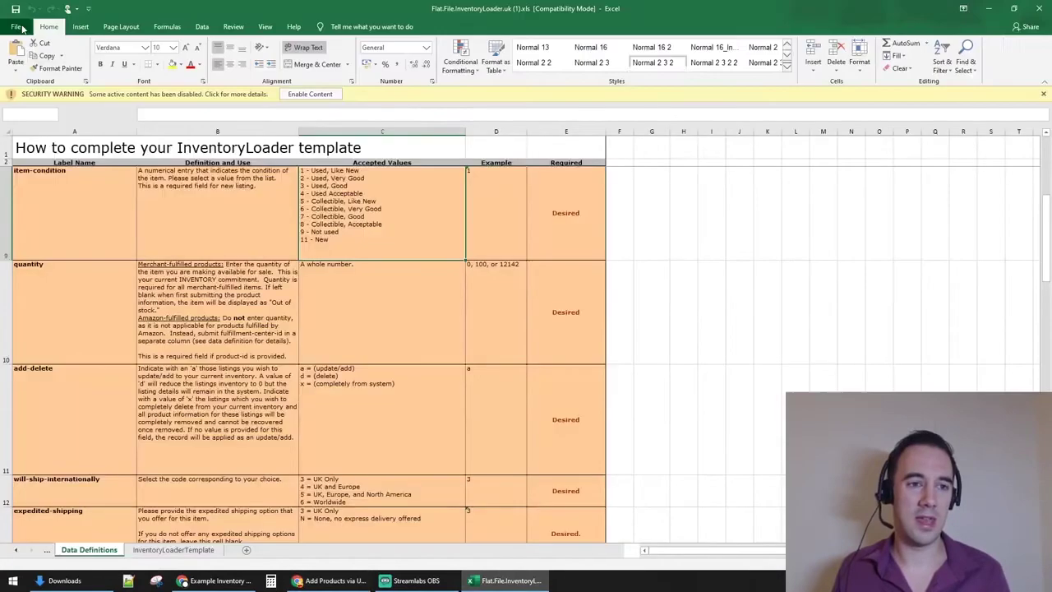
left_click(188, 555)
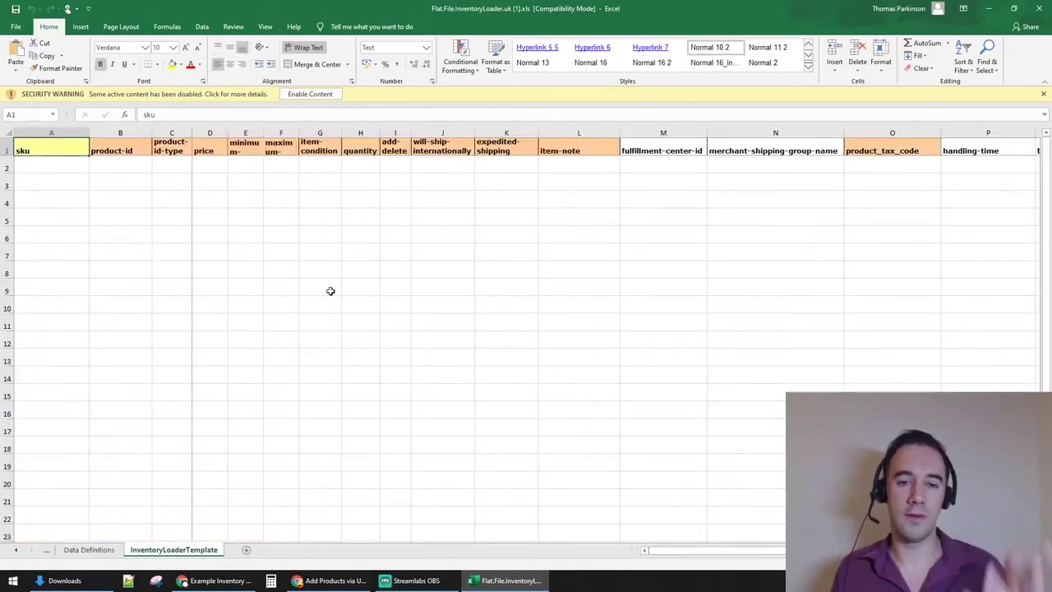
- Switch to Google Sheets to review the product1 row on the New Listings Import sheet, and return to Seller Central's Monitor Upload Status page
left_click(204, 579)
left_click(255, 283)
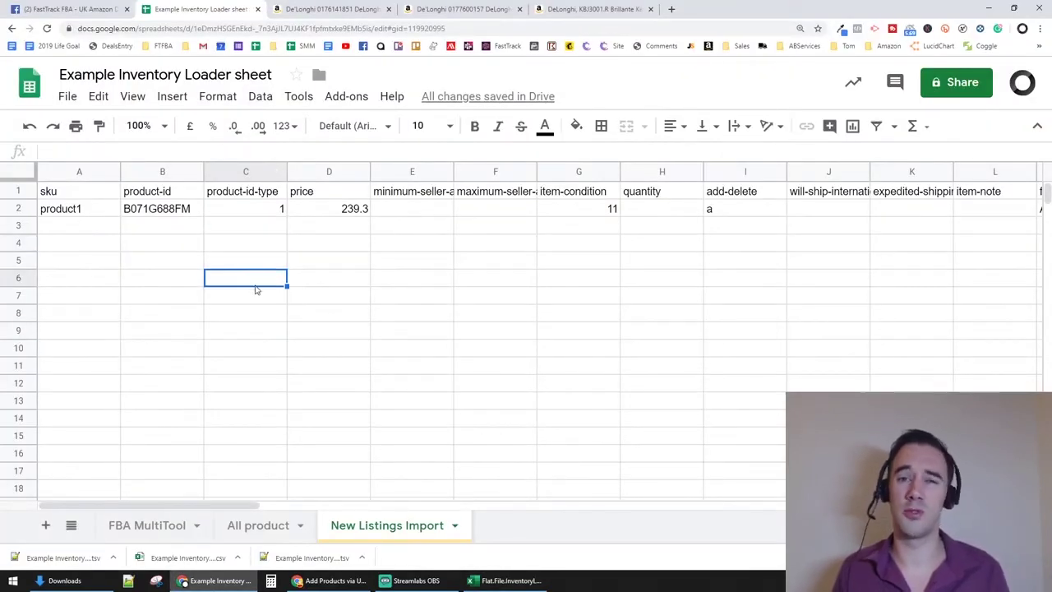
left_click(69, 210)
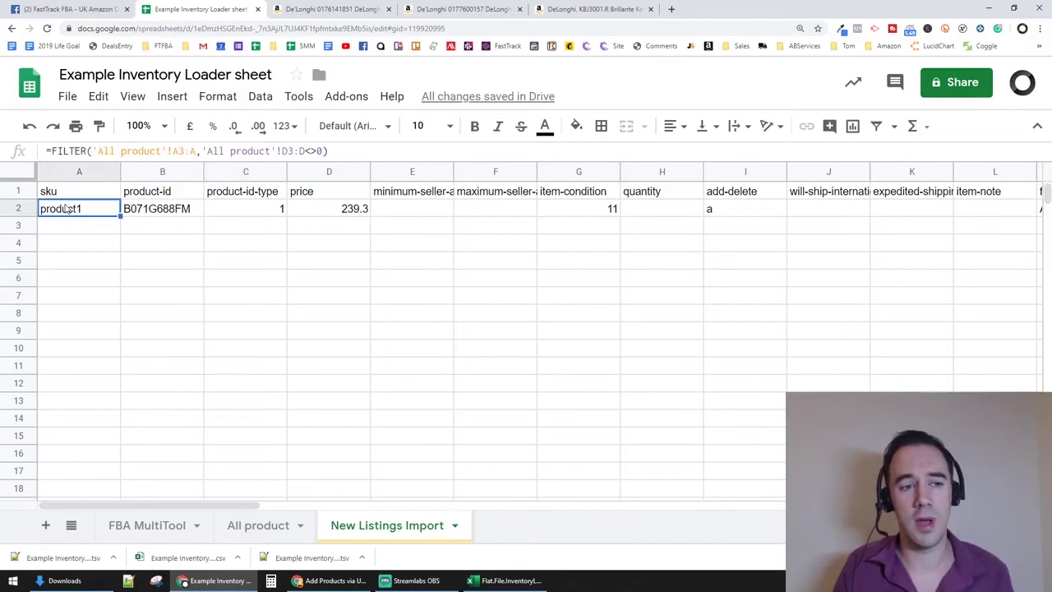
left_click(142, 212)
left_click(172, 230)
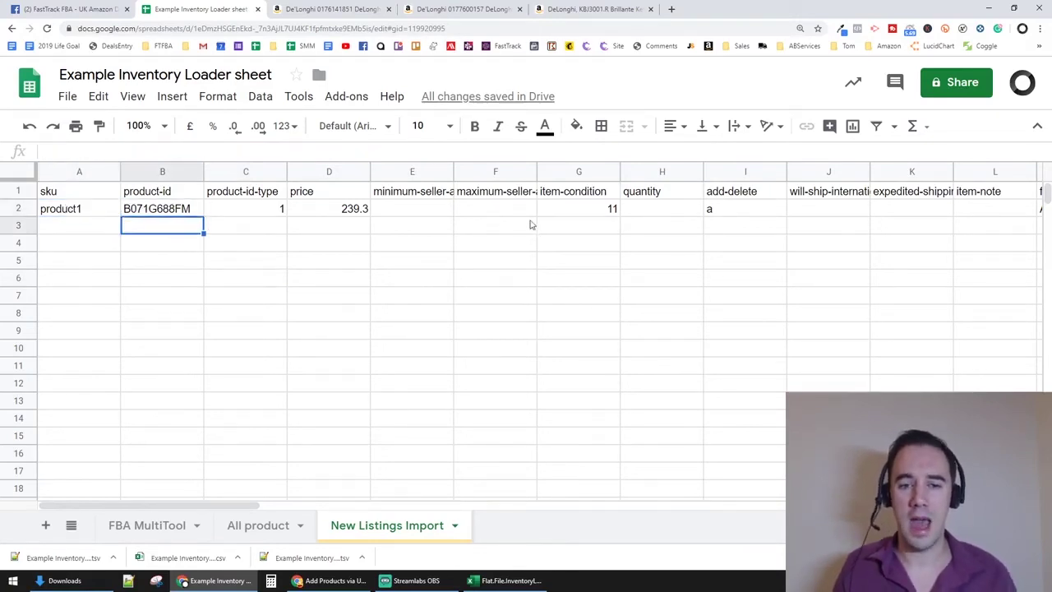
left_click_drag(176, 505, 201, 428)
left_click(341, 578)
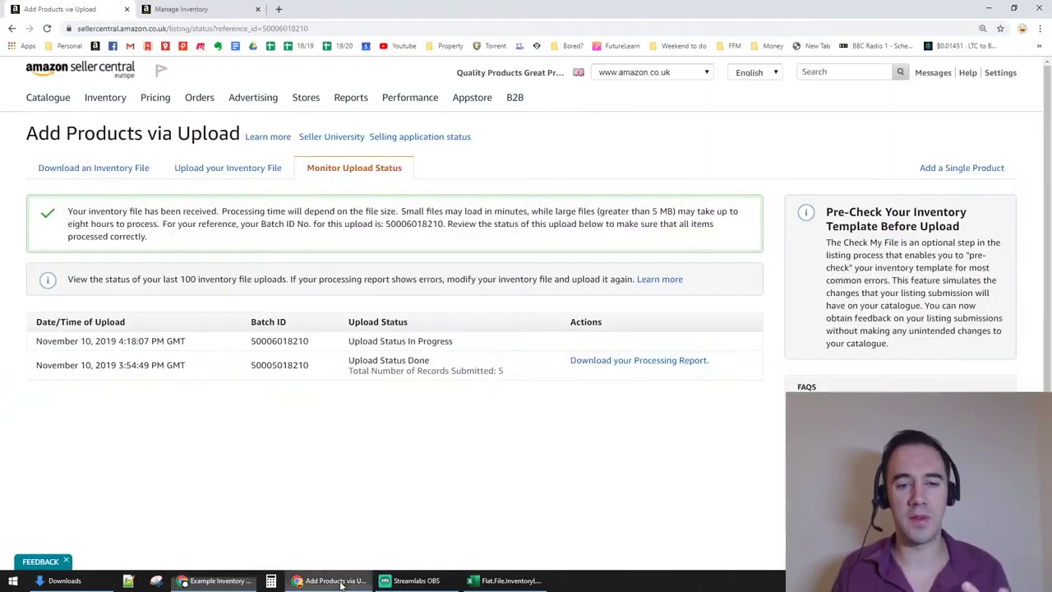